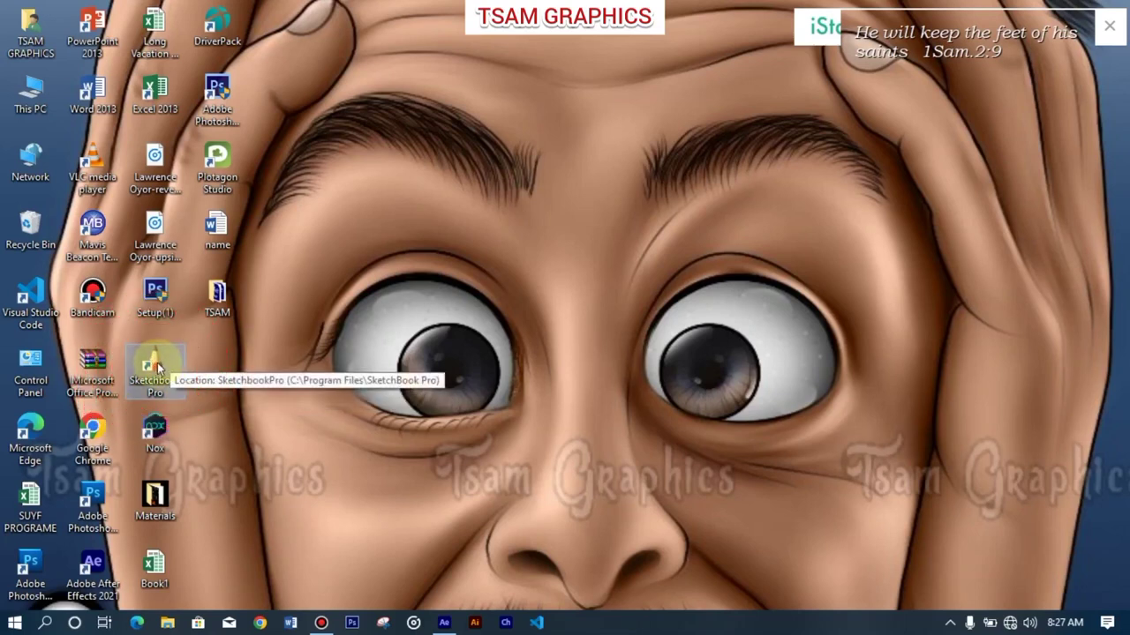
# Step: Pin the Sketchbook Pro desktop shortcut to the taskbar and launch the program from there
pyautogui.rightClick(157, 368)
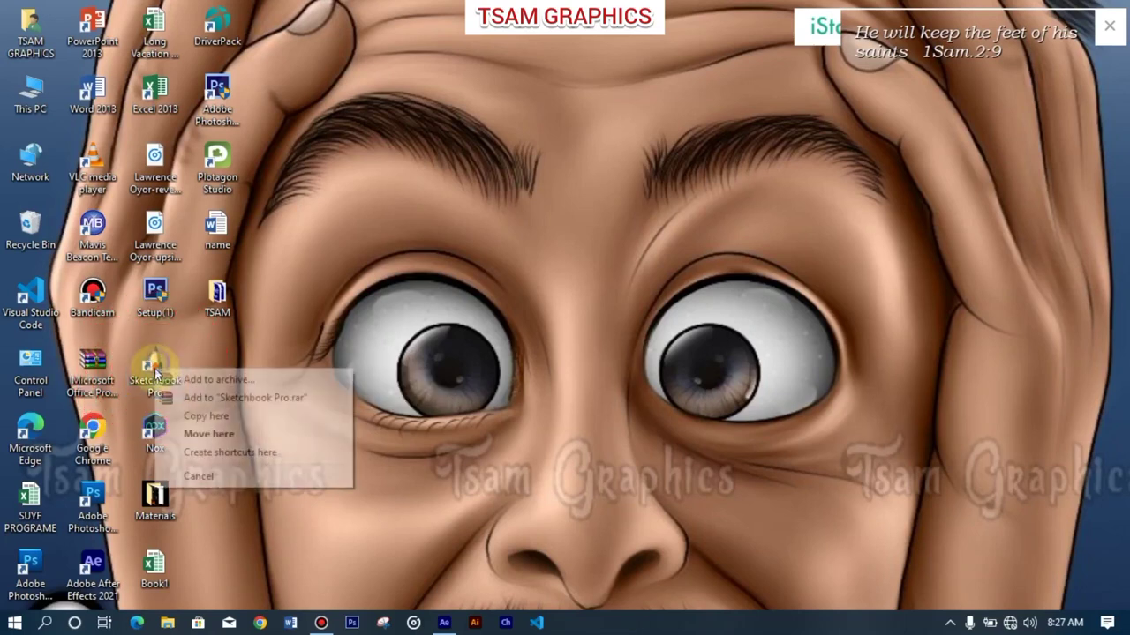
pyautogui.click(215, 346)
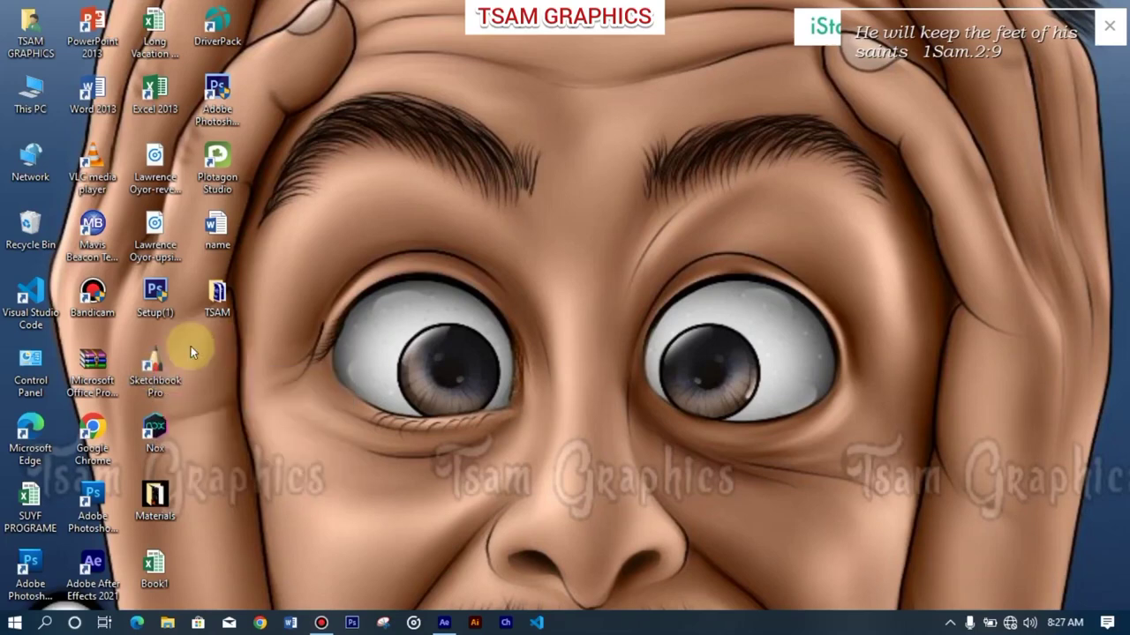
pyautogui.click(160, 369)
pyautogui.rightClick(161, 368)
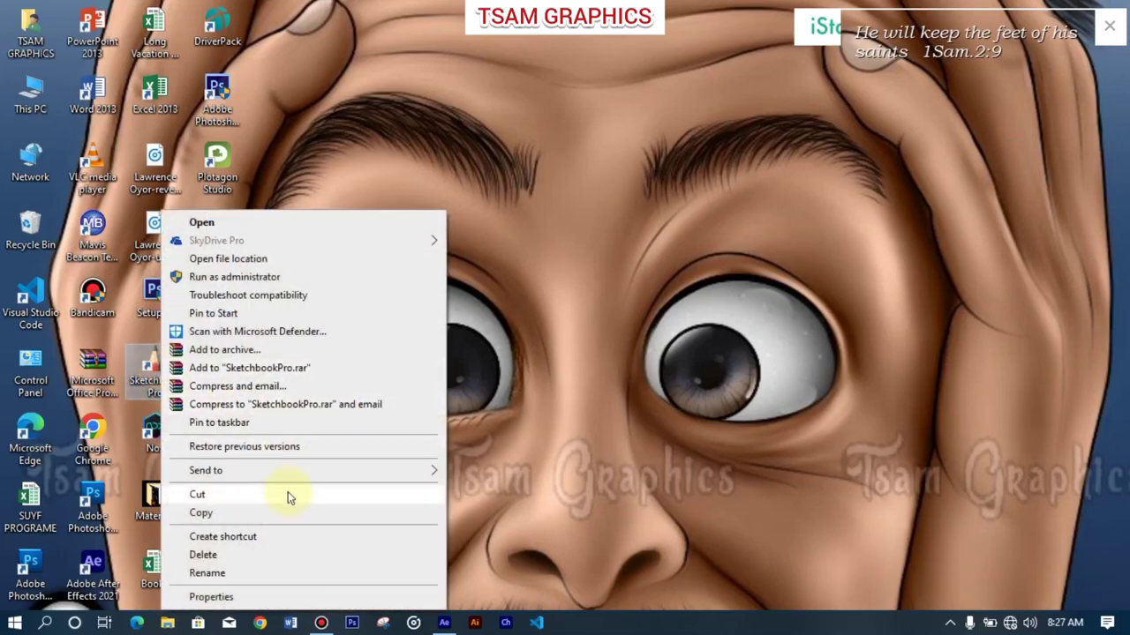
pyautogui.click(283, 425)
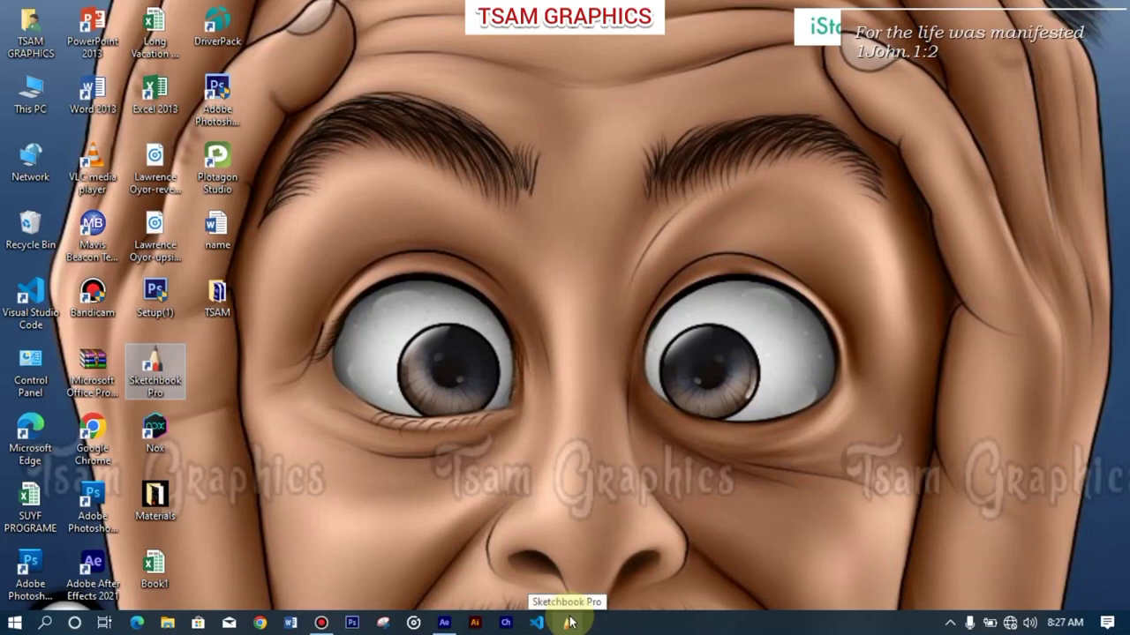
pyautogui.click(569, 623)
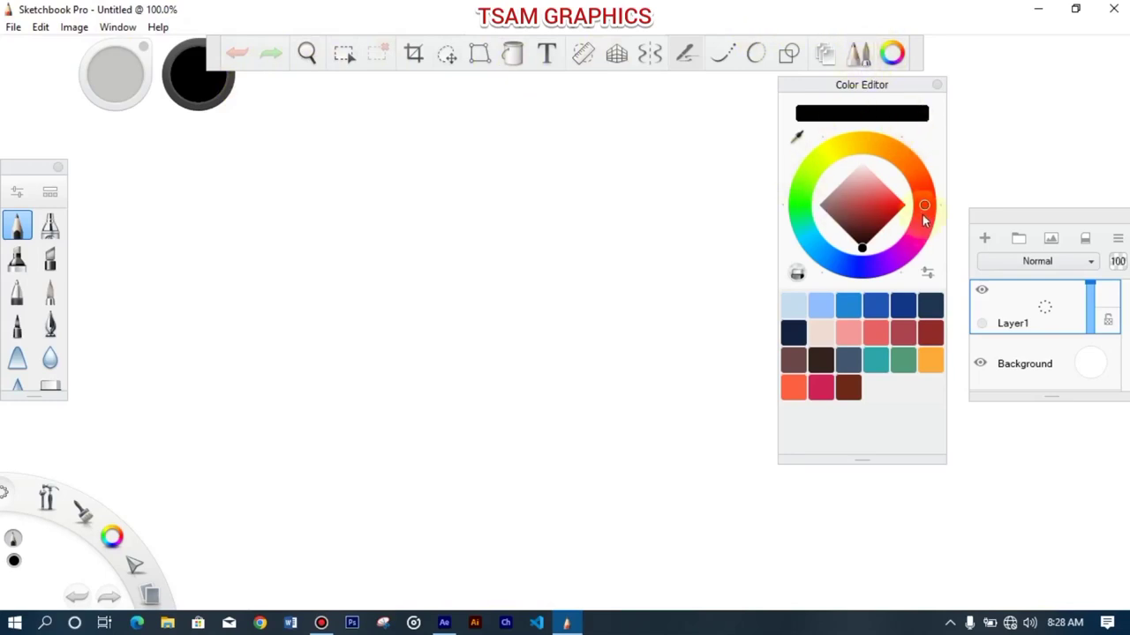
# Step: Hide the Color Editor, Layer Editor, Brush Palette, toolbar, Color Puck and Brush Puck, keeping only the Lagoon on the canvas
pyautogui.click(891, 52)
pyautogui.click(825, 55)
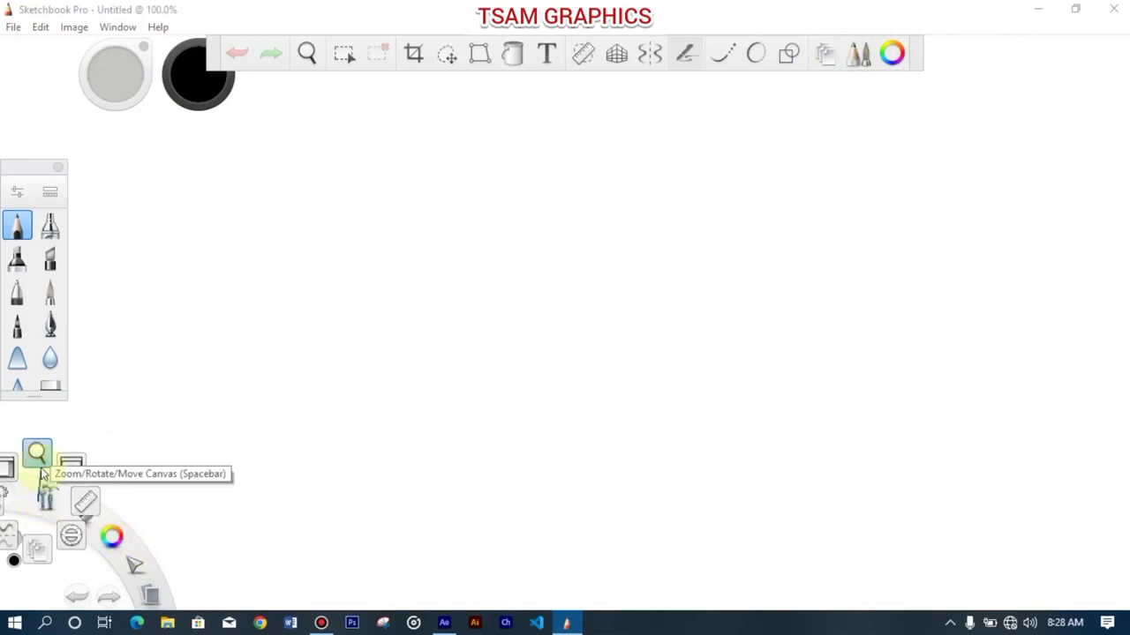
pyautogui.click(65, 474)
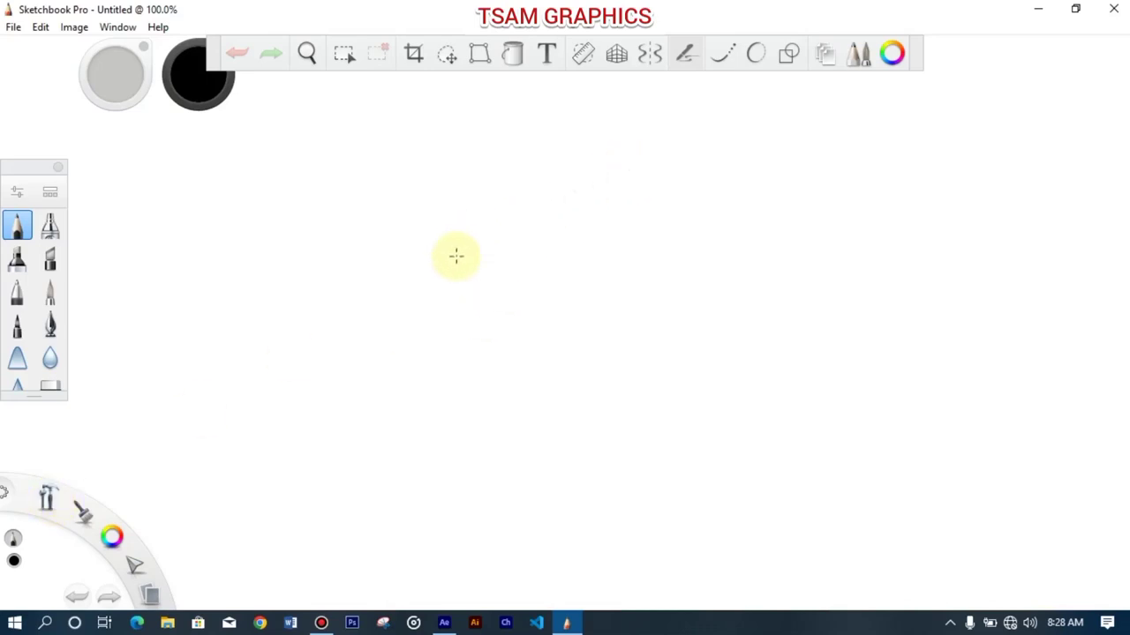
pyautogui.click(59, 171)
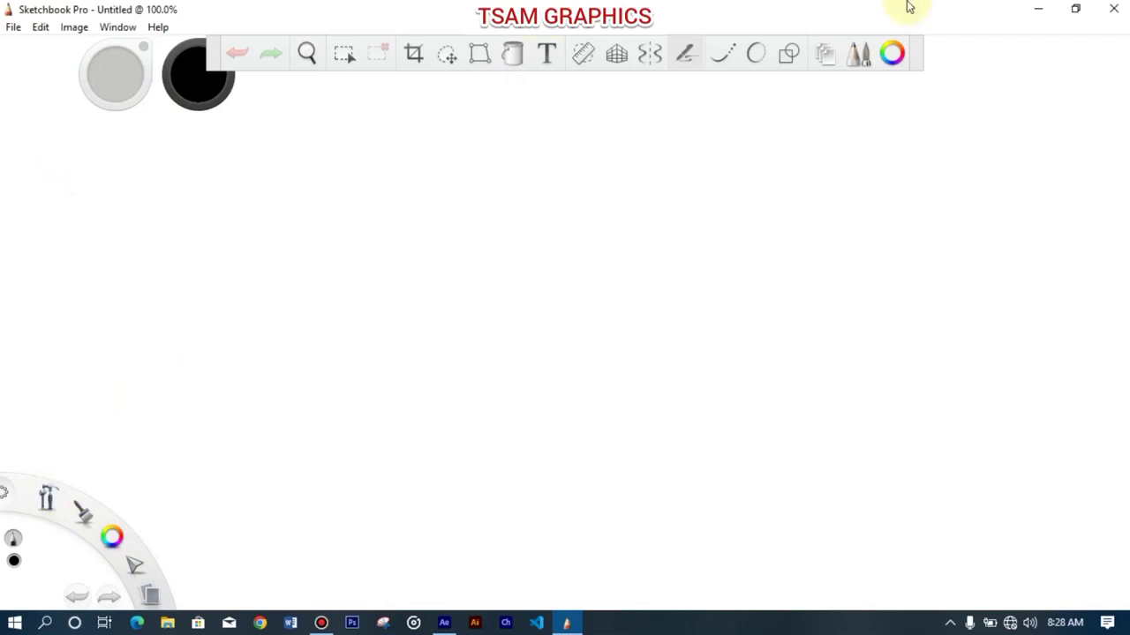
pyautogui.click(920, 53)
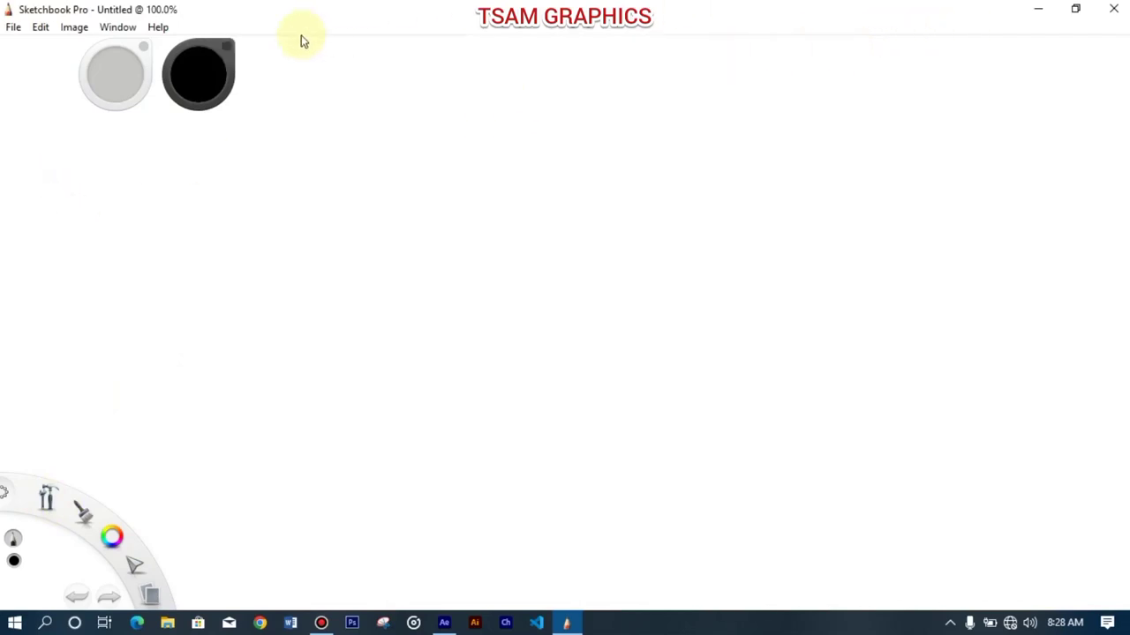
pyautogui.click(225, 47)
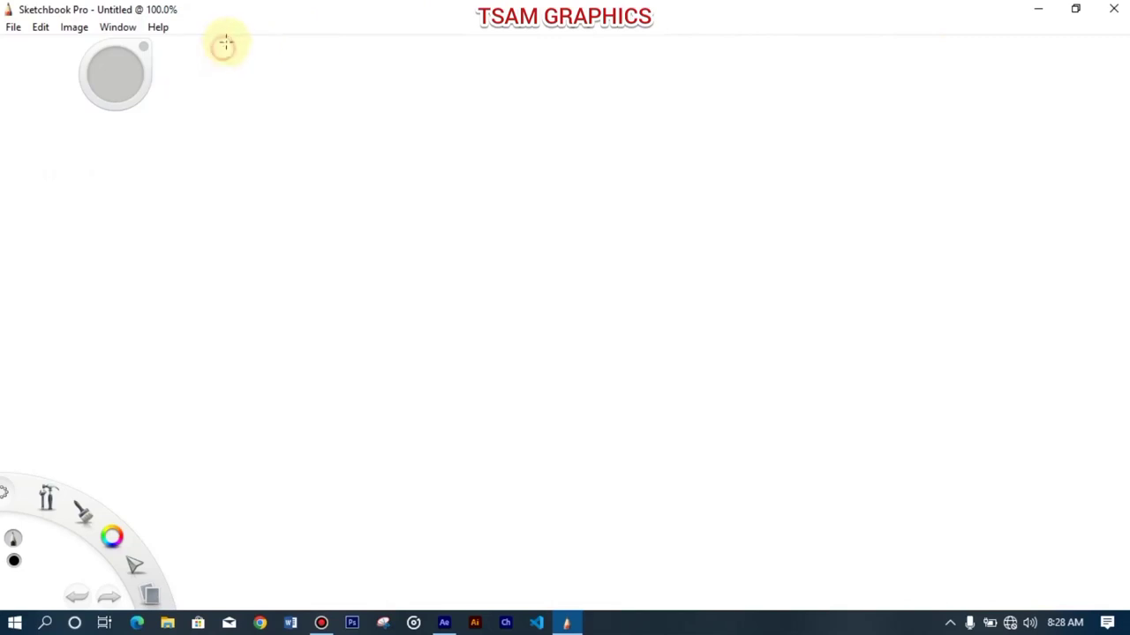
pyautogui.click(142, 47)
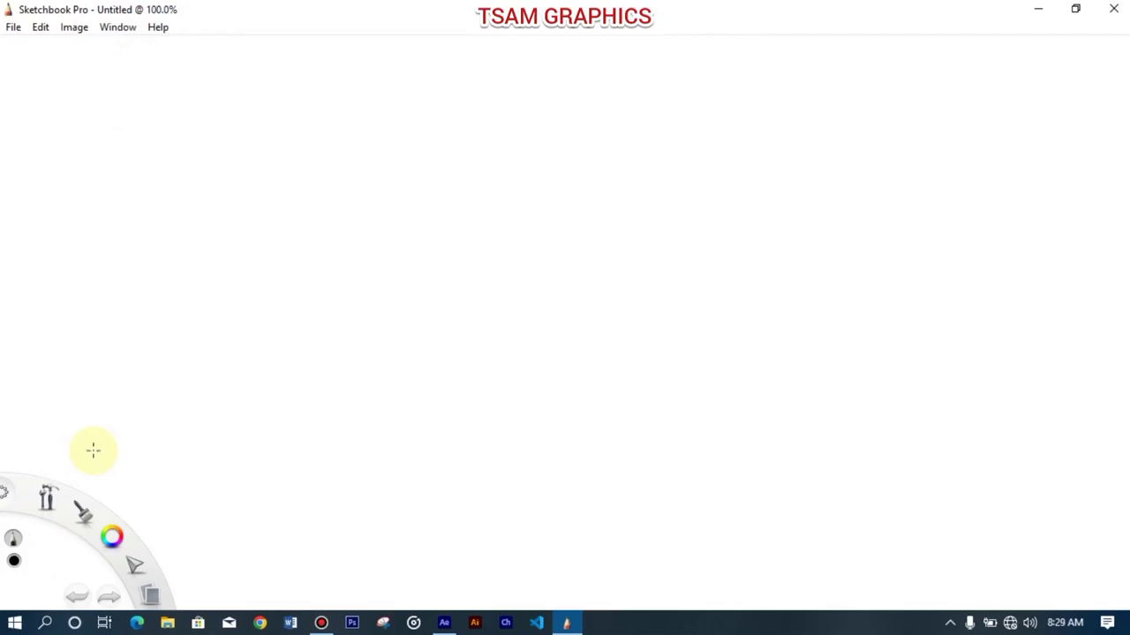
# Step: Show the toolbar, Color Puck, Brush Puck and Brush Palette again
pyautogui.click(122, 29)
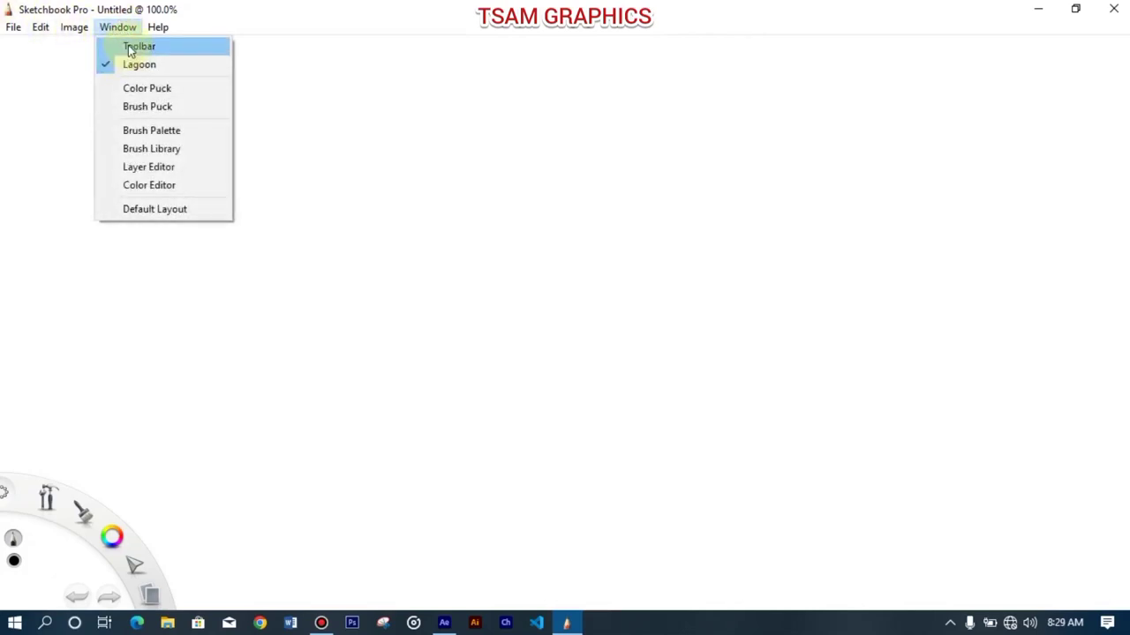
pyautogui.click(128, 51)
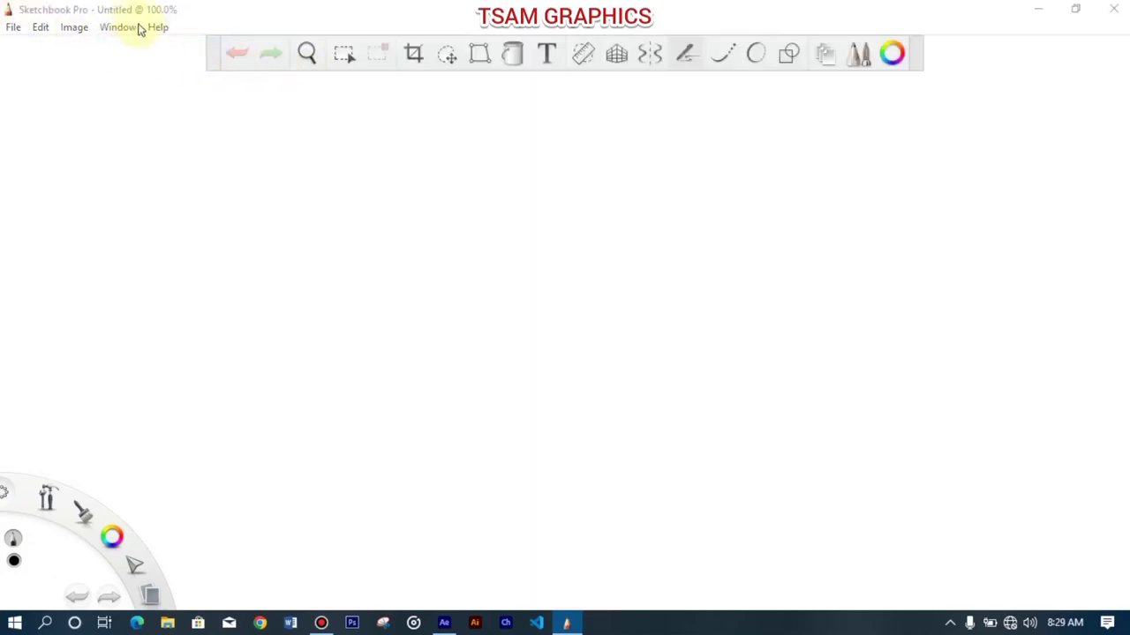
pyautogui.click(139, 29)
pyautogui.click(128, 86)
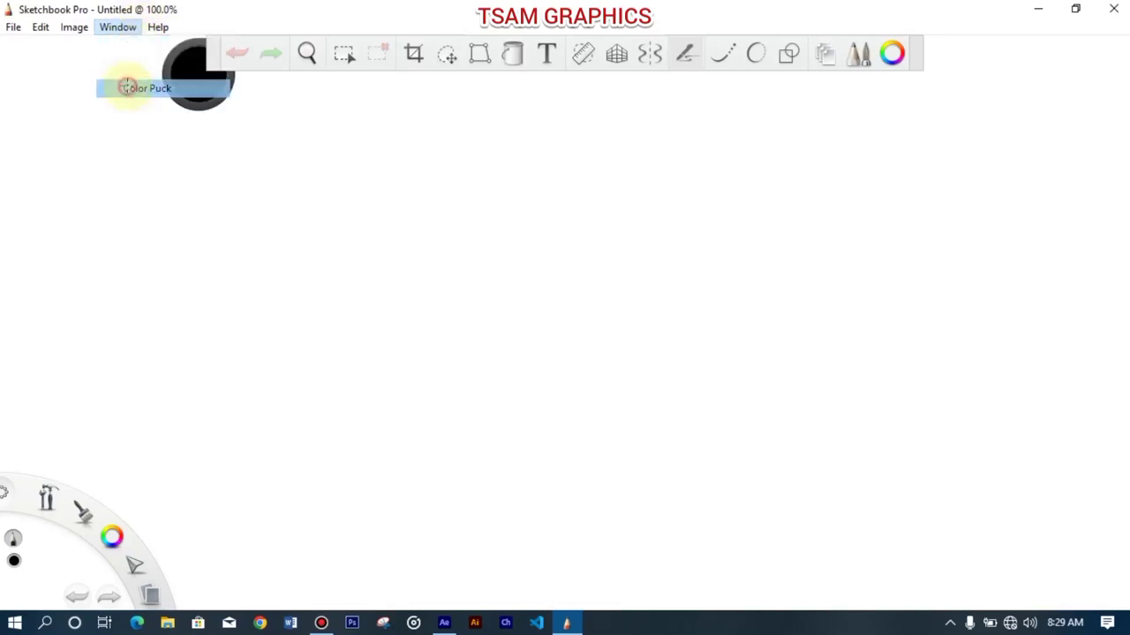
pyautogui.click(113, 28)
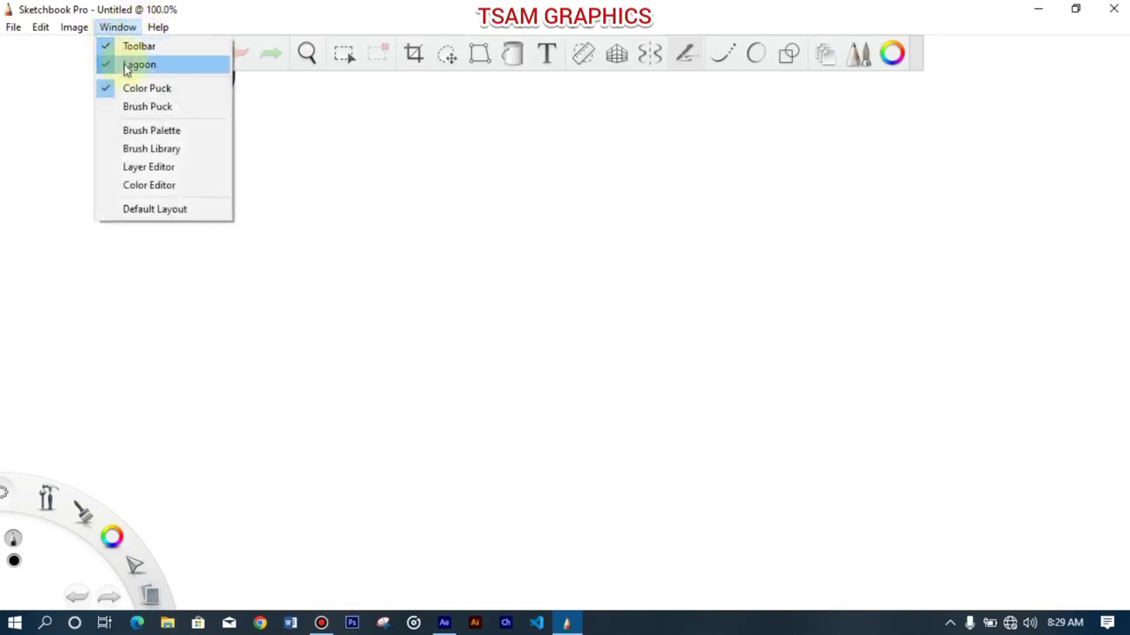
pyautogui.click(131, 106)
pyautogui.click(119, 28)
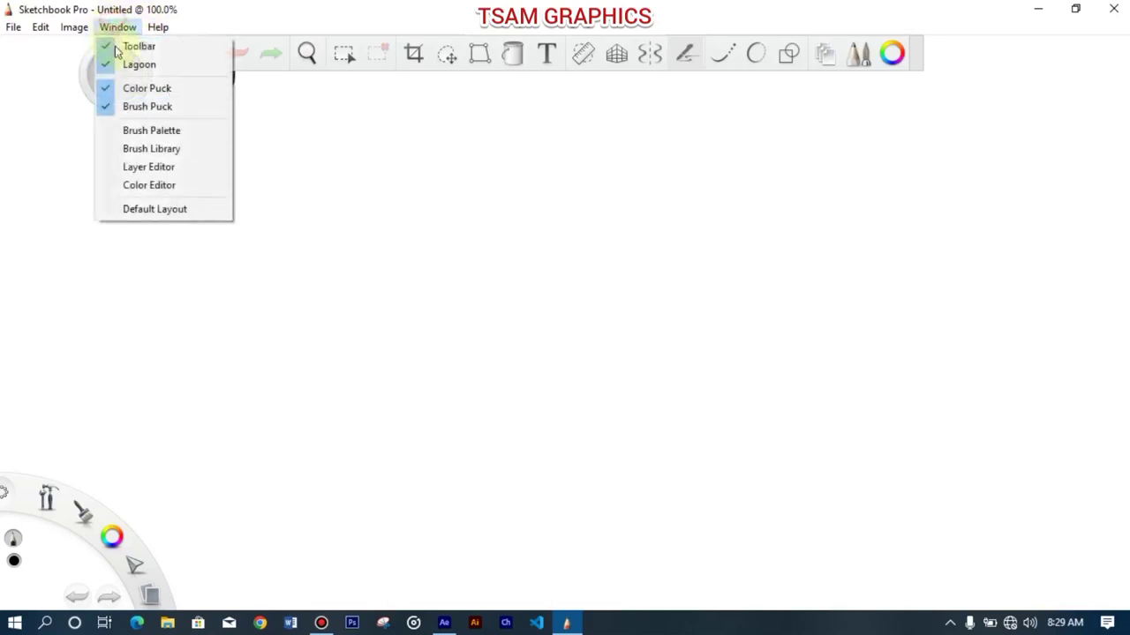
pyautogui.click(134, 128)
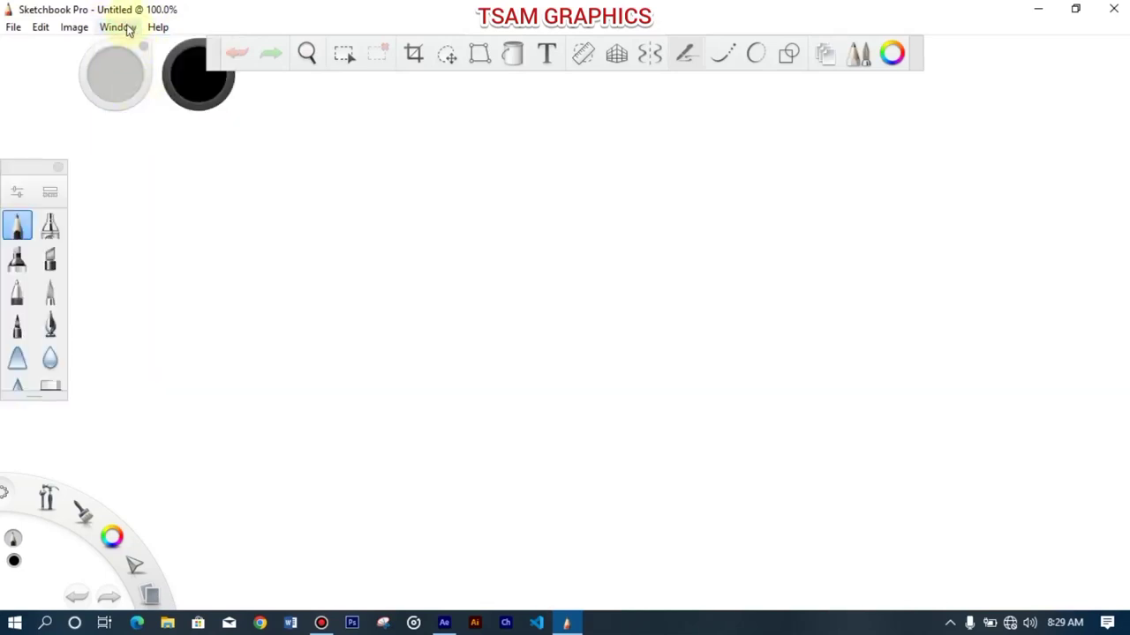
# Step: Show the Brush Library, Layer Editor and Color Editor
pyautogui.click(129, 28)
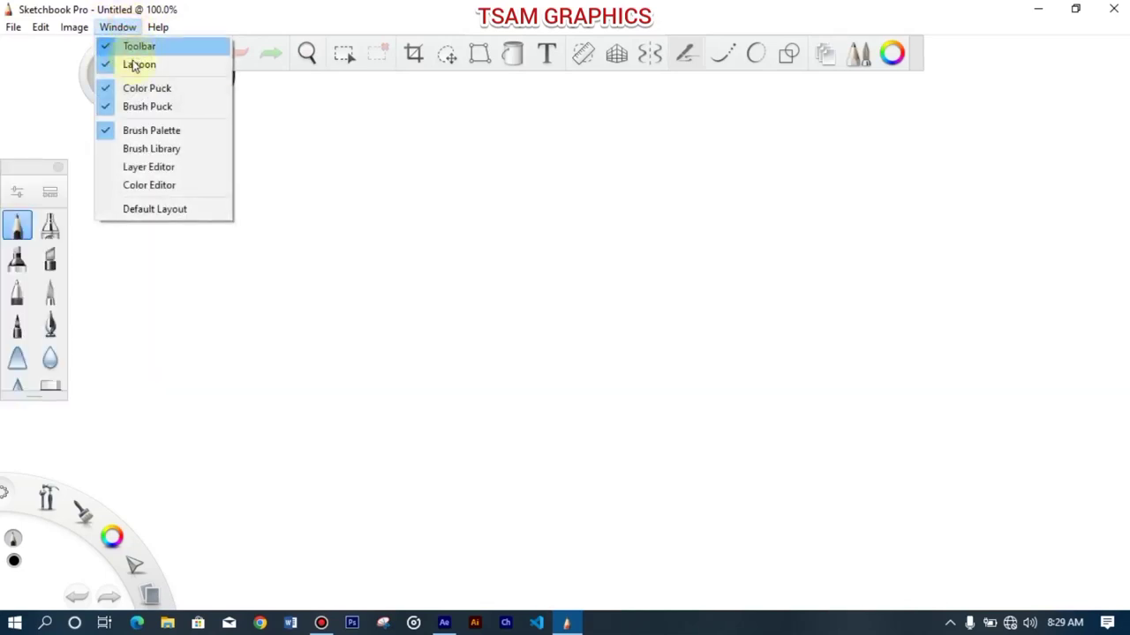
pyautogui.click(157, 150)
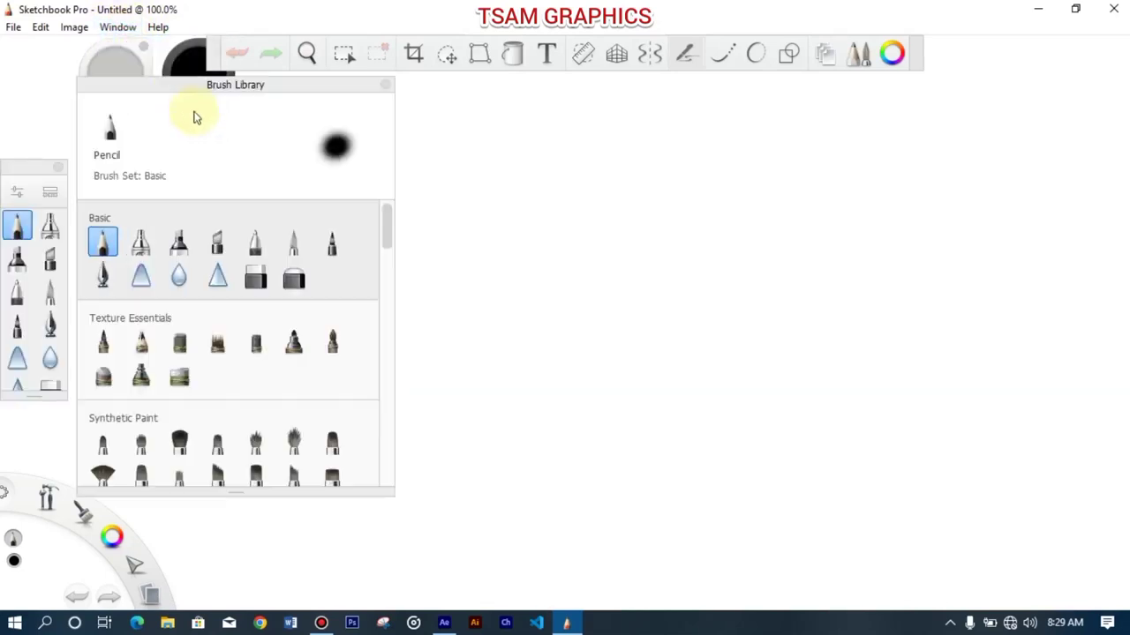
pyautogui.click(115, 27)
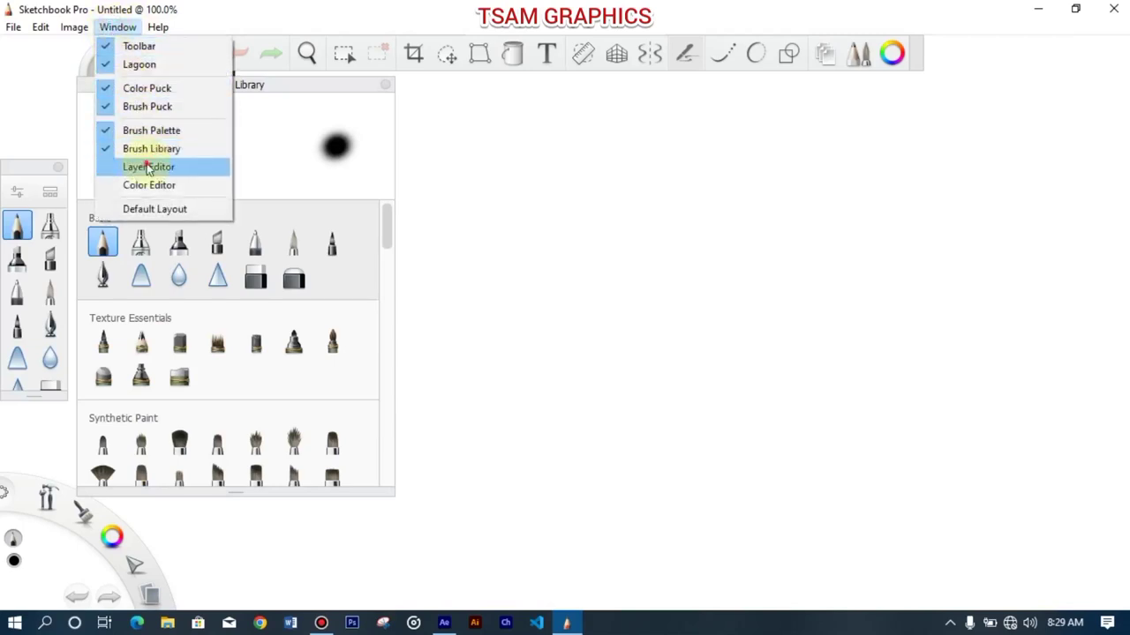
pyautogui.click(147, 167)
pyautogui.click(117, 28)
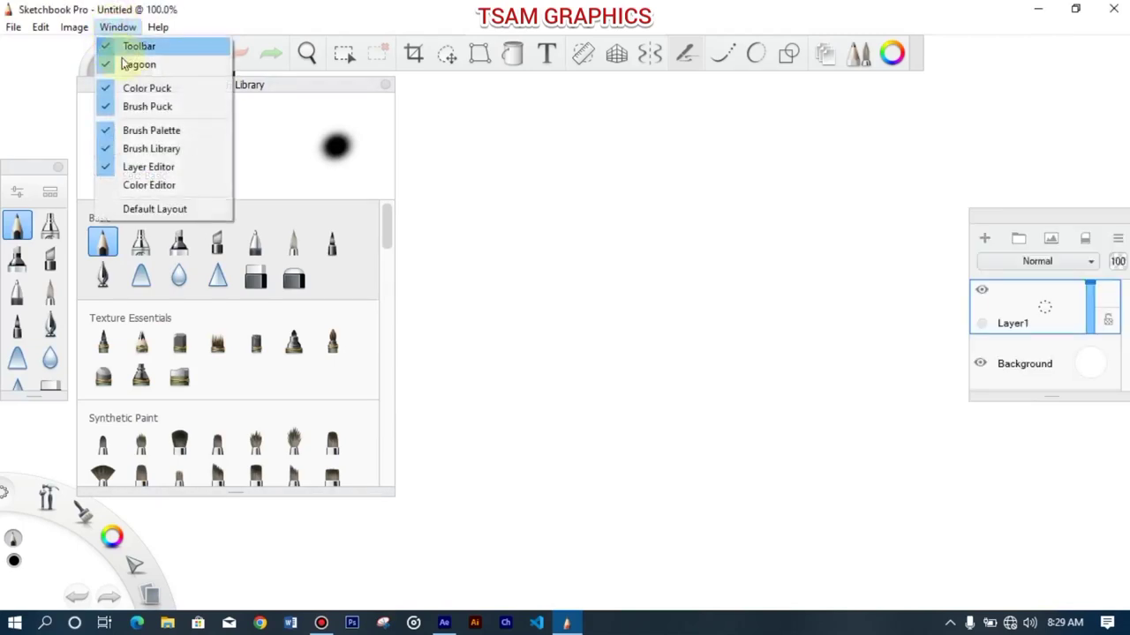
pyautogui.click(143, 185)
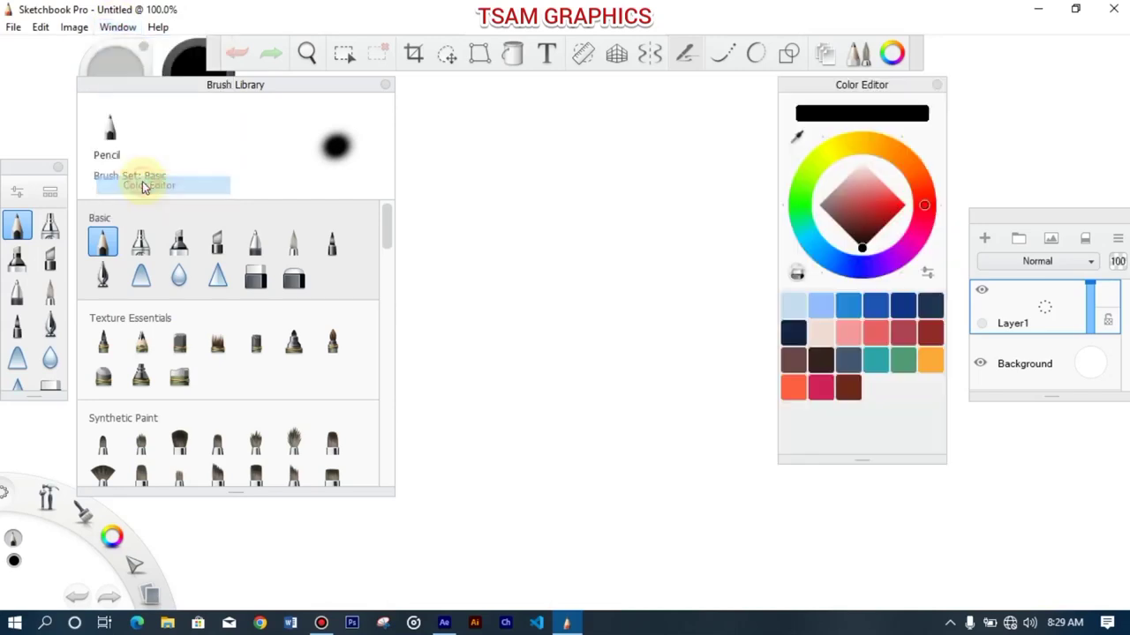
# Step: Restore the Default Layout, and restore it once more after moving the toolbar around the canvas
pyautogui.click(121, 29)
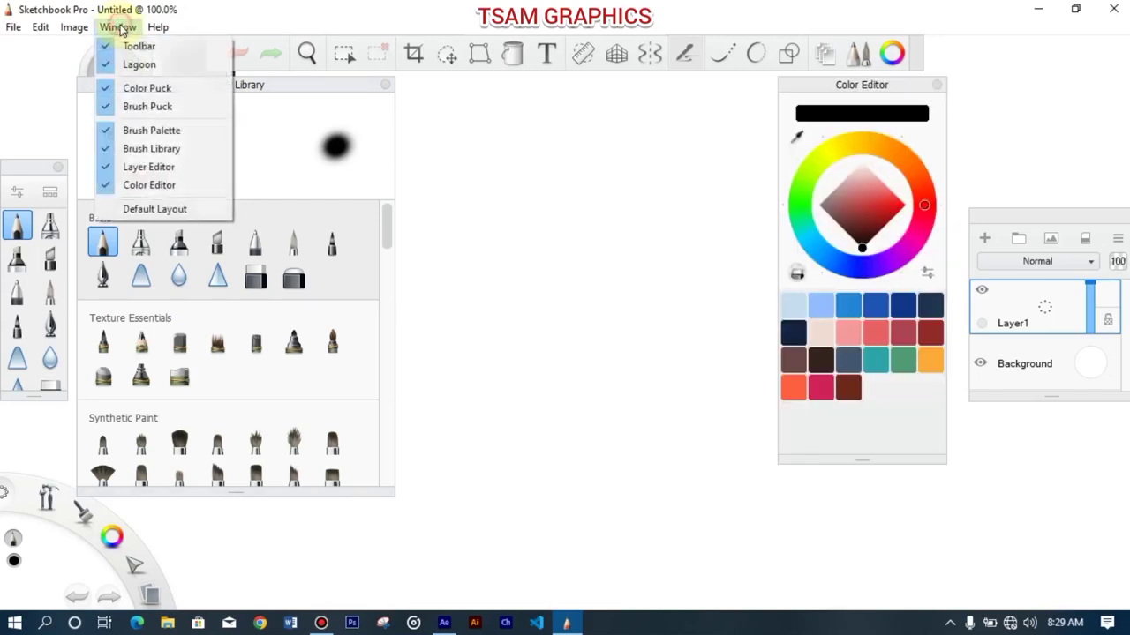
pyautogui.click(181, 210)
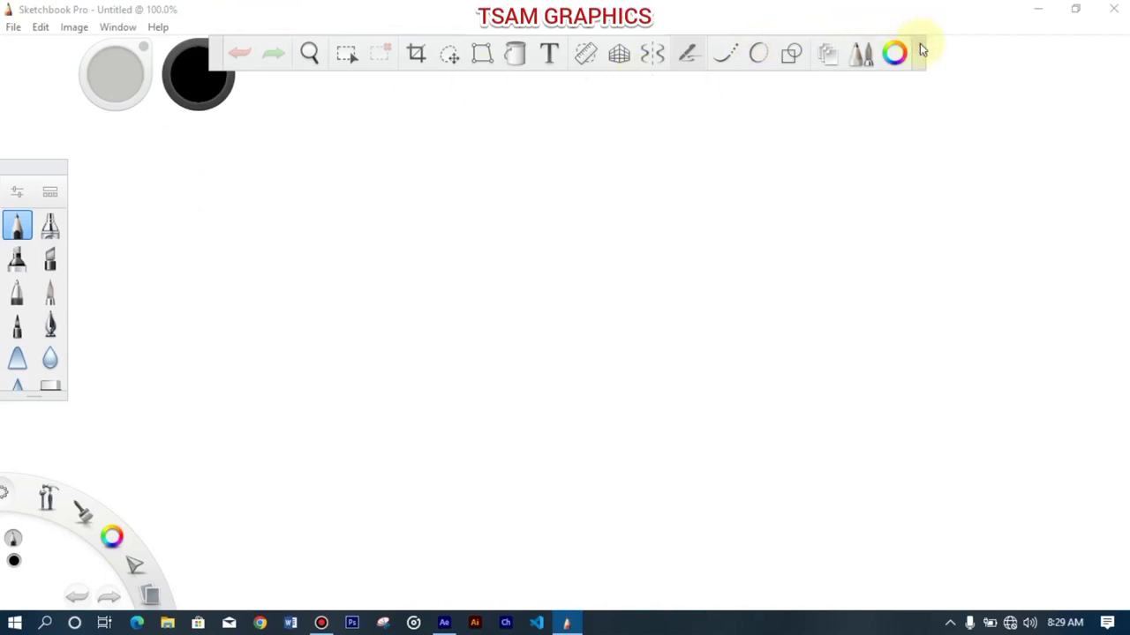
pyautogui.moveTo(918, 61); pyautogui.dragTo(1037, 278)
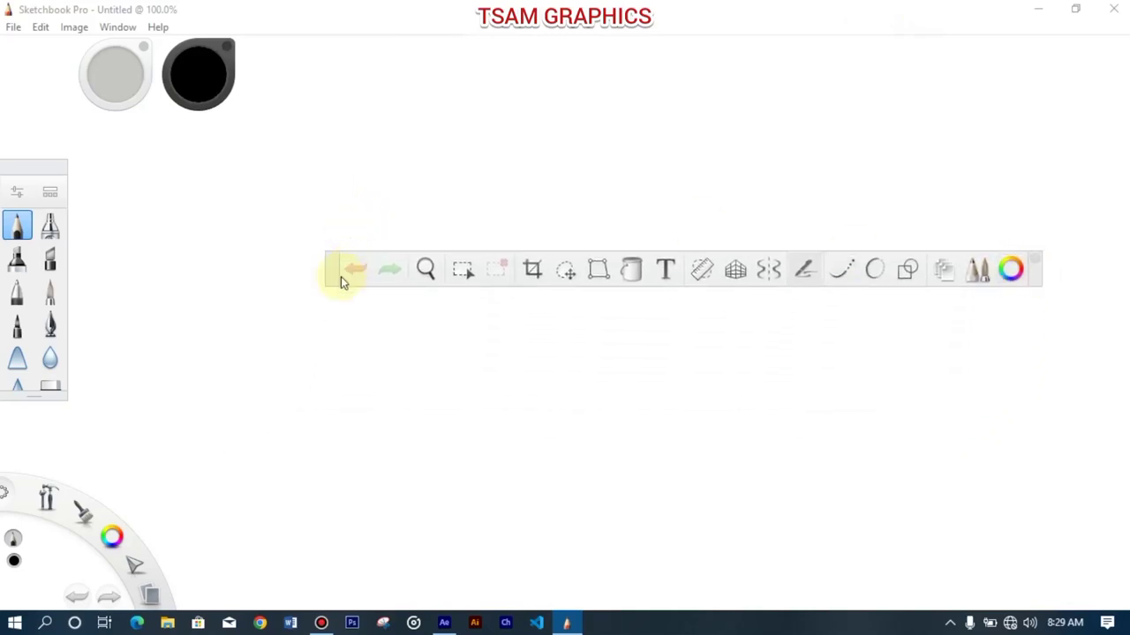
pyautogui.moveTo(338, 274); pyautogui.dragTo(270, 32)
pyautogui.click(120, 26)
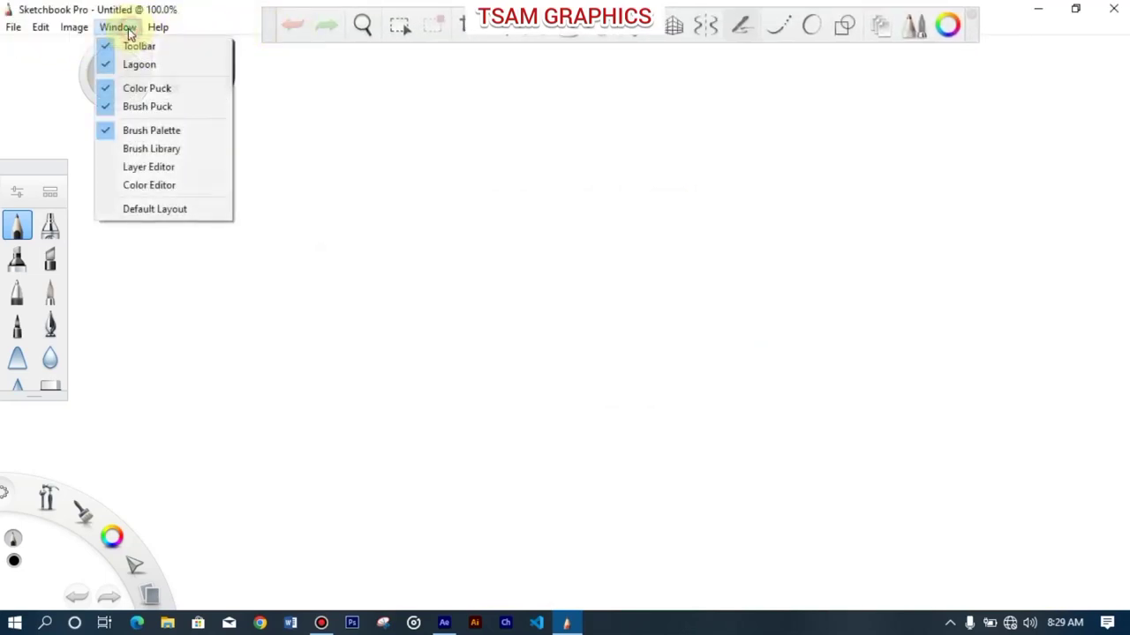
pyautogui.click(163, 209)
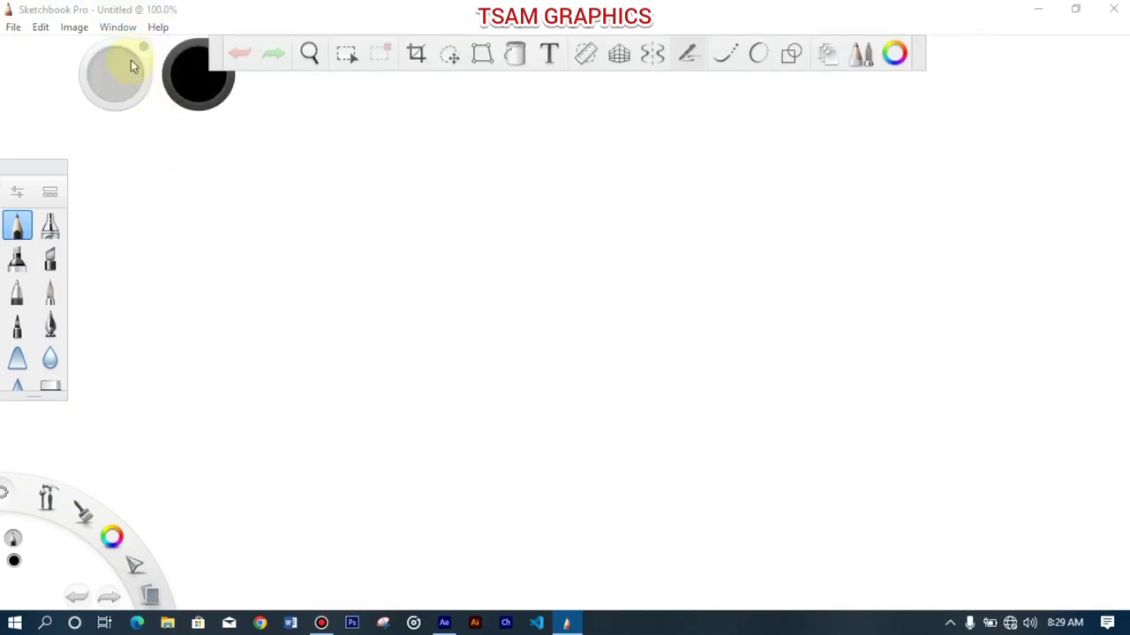
# Step: Bring back the Brush Library, Layer Editor and Color Editor over the default layout
pyautogui.click(152, 148)
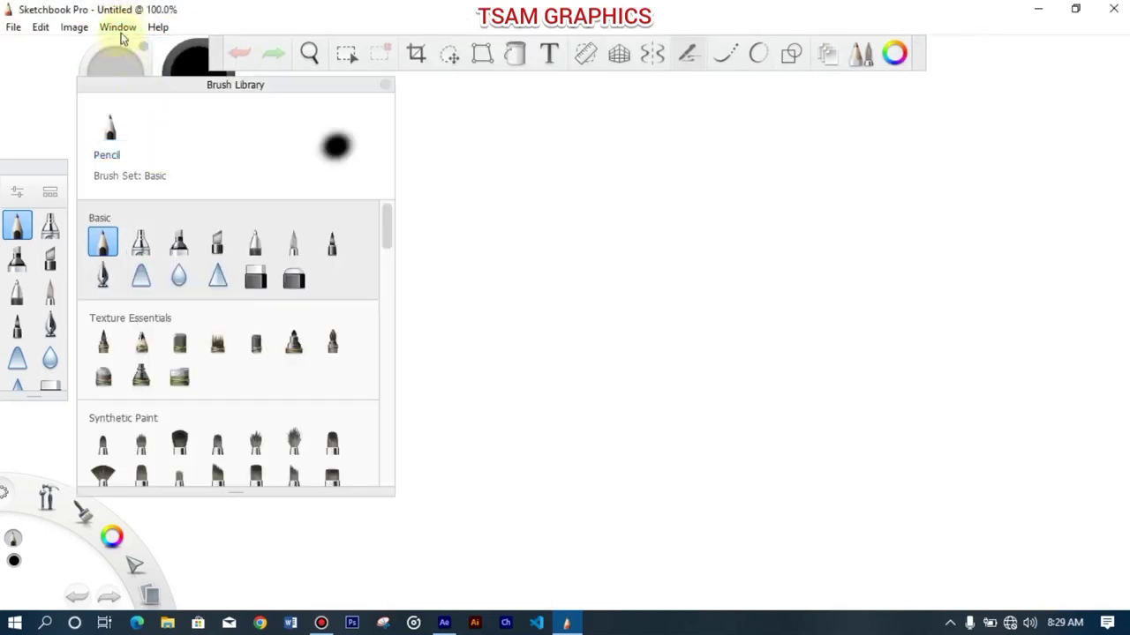
pyautogui.click(120, 28)
pyautogui.click(145, 167)
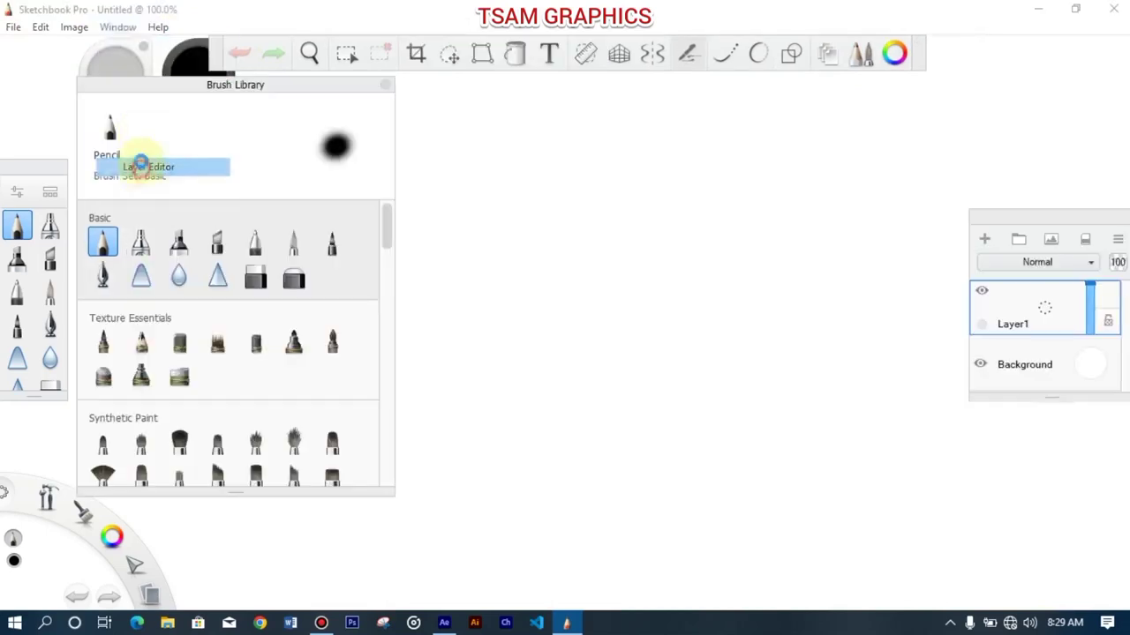
pyautogui.click(122, 28)
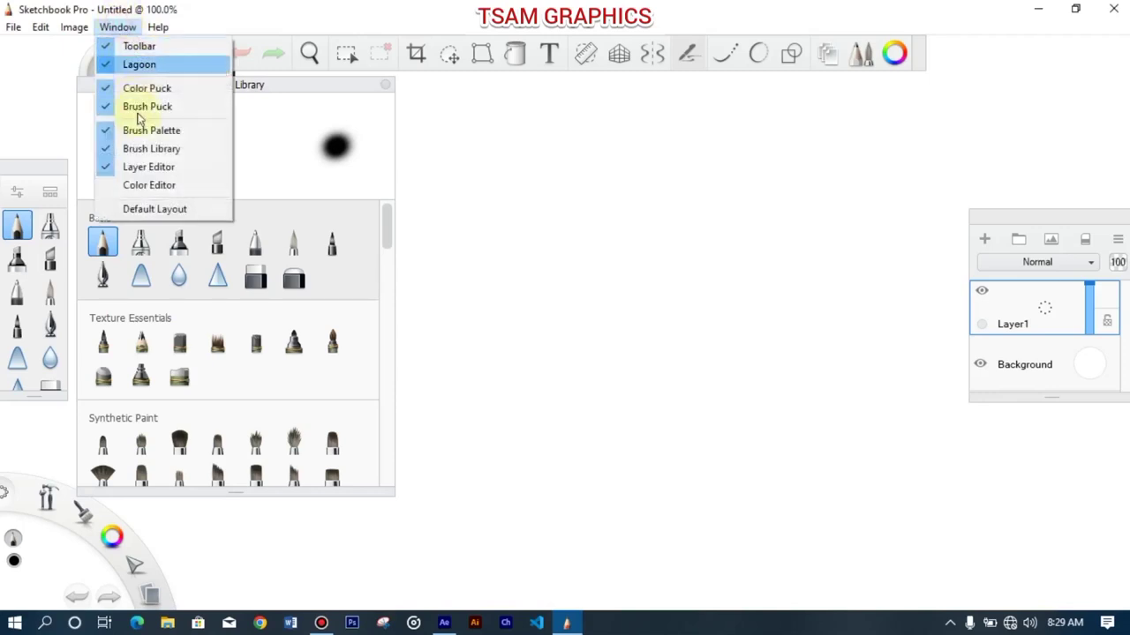
pyautogui.click(148, 186)
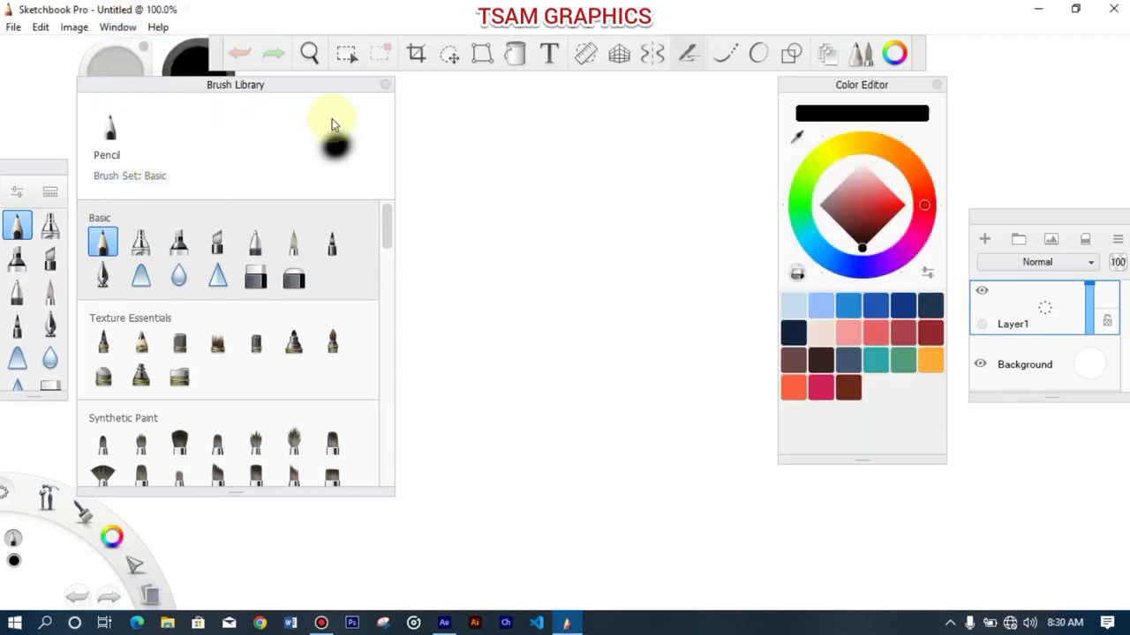
# Step: Close the Brush Library, Color Editor and Layer Editor, and reopen the Layer Editor from the toolbar
pyautogui.click(386, 86)
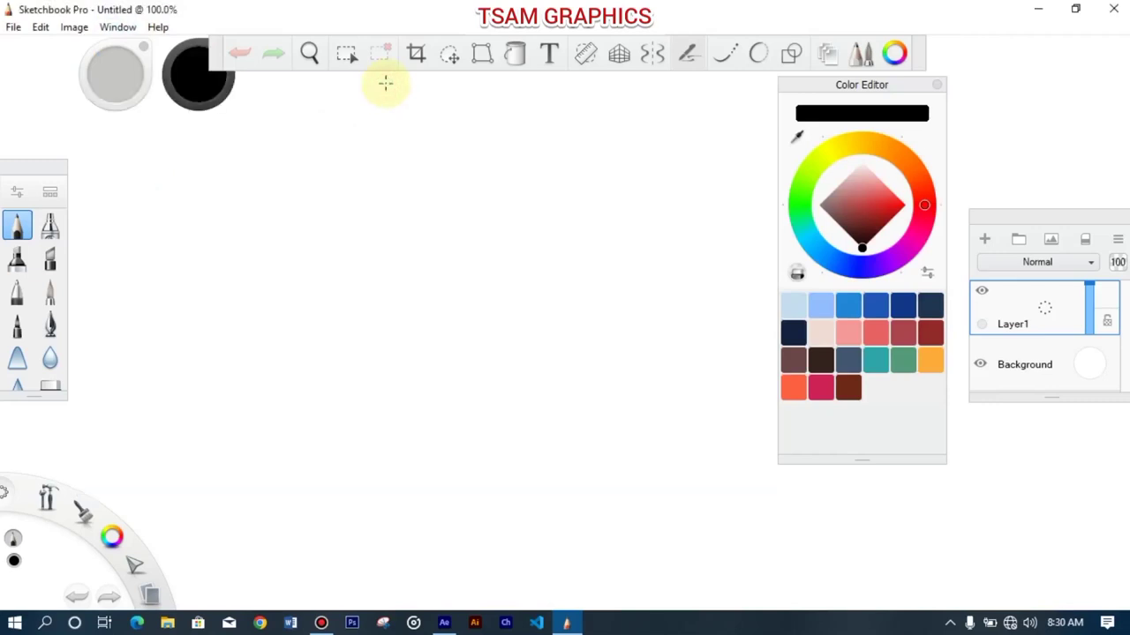
pyautogui.click(938, 86)
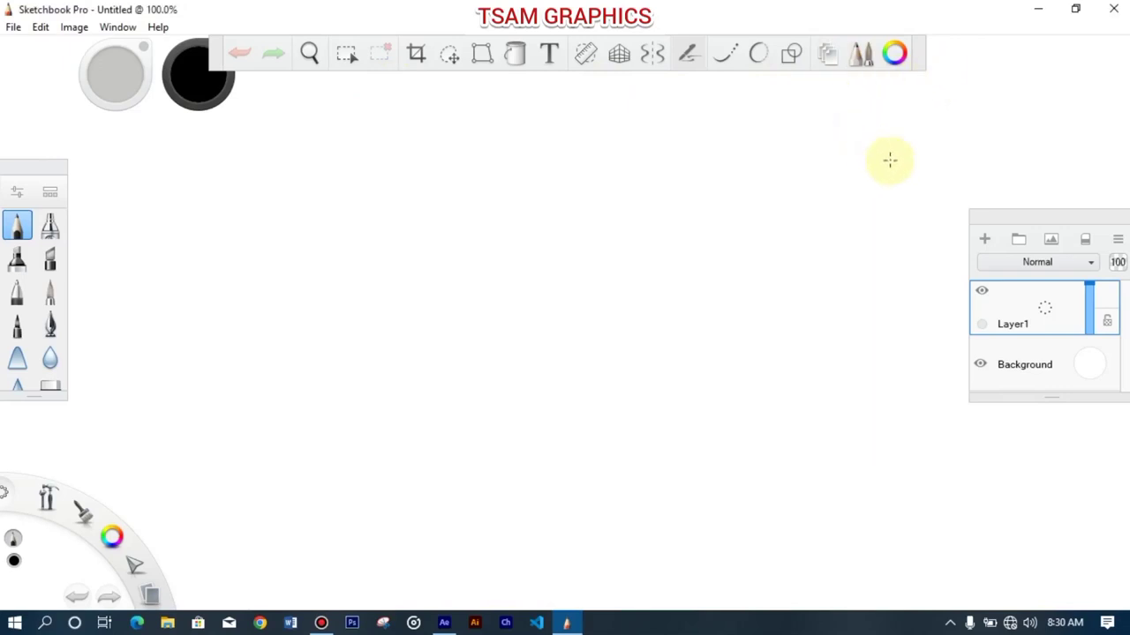
pyautogui.click(1125, 218)
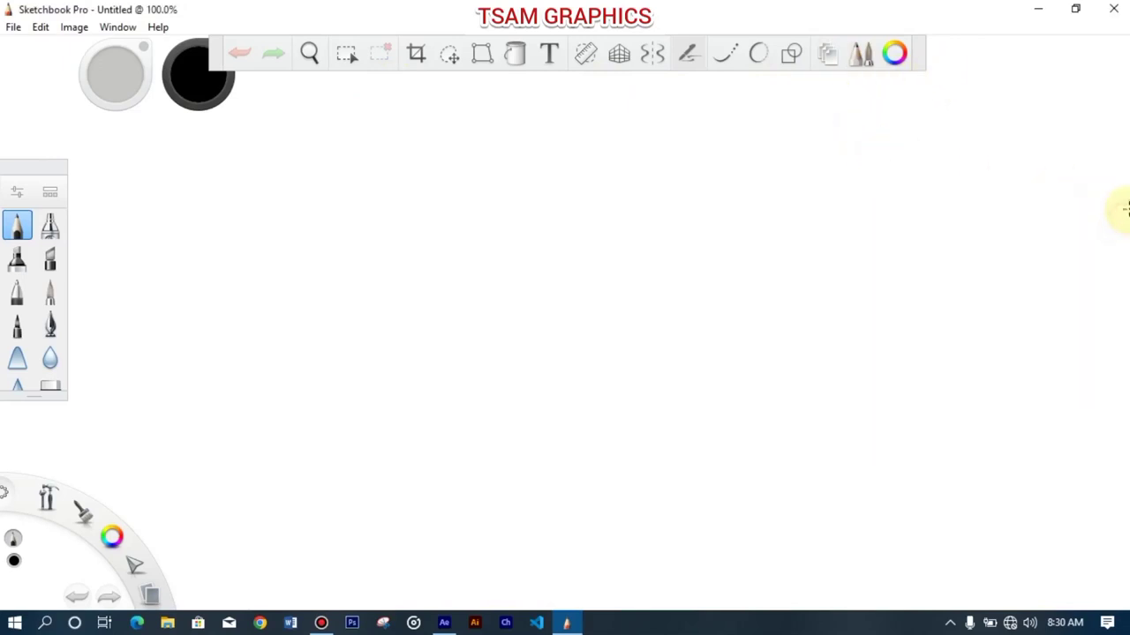
pyautogui.click(827, 55)
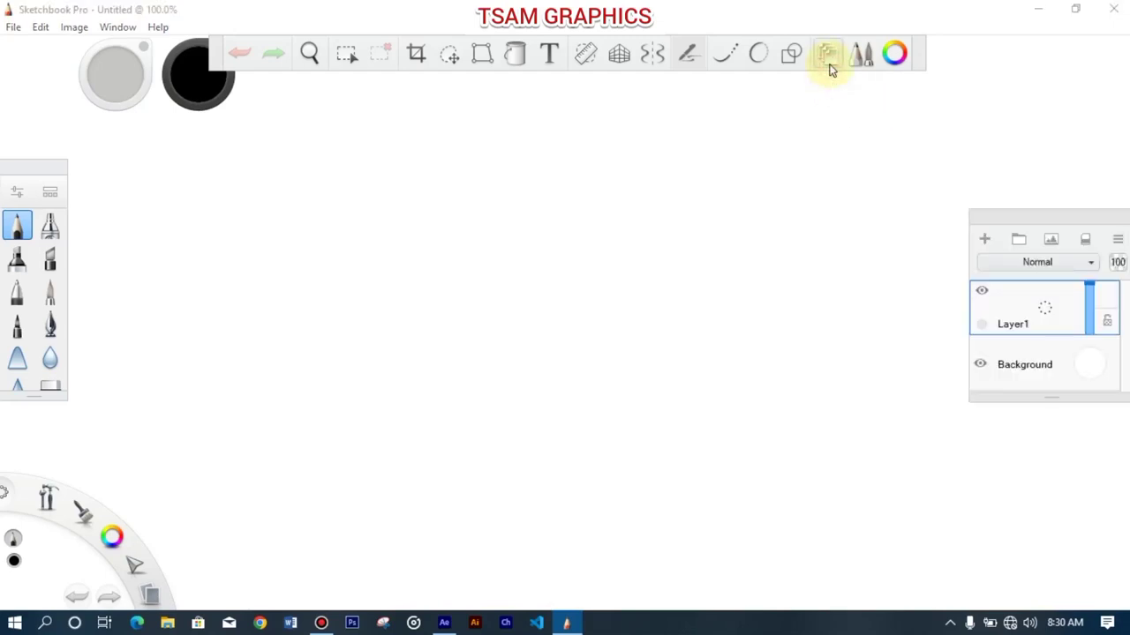
# Step: Dock the Layer Editor at full canvas height, undock it by shortening it, and dock it again
pyautogui.moveTo(1032, 213); pyautogui.dragTo(1027, 8)
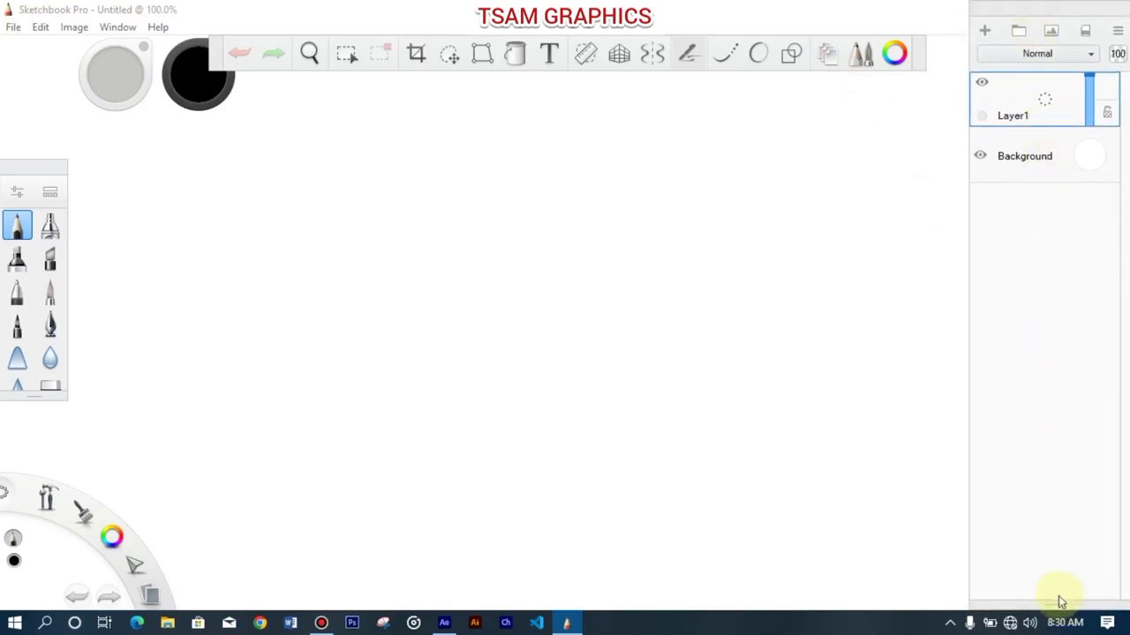
pyautogui.moveTo(1053, 607); pyautogui.dragTo(1061, 374)
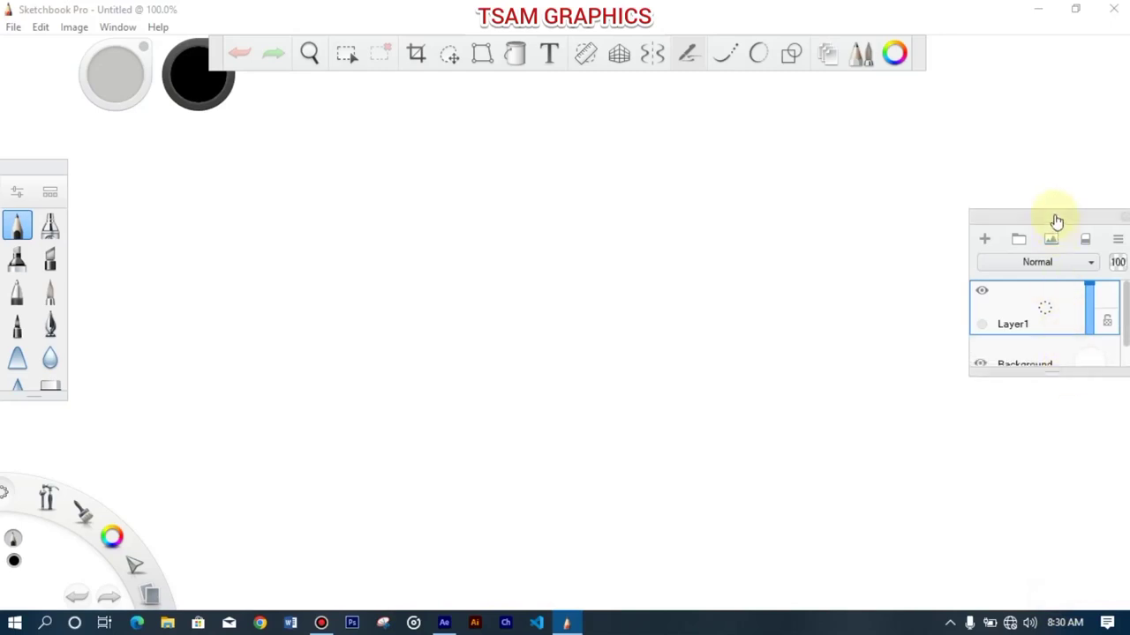
pyautogui.moveTo(1053, 211); pyautogui.dragTo(1048, 5)
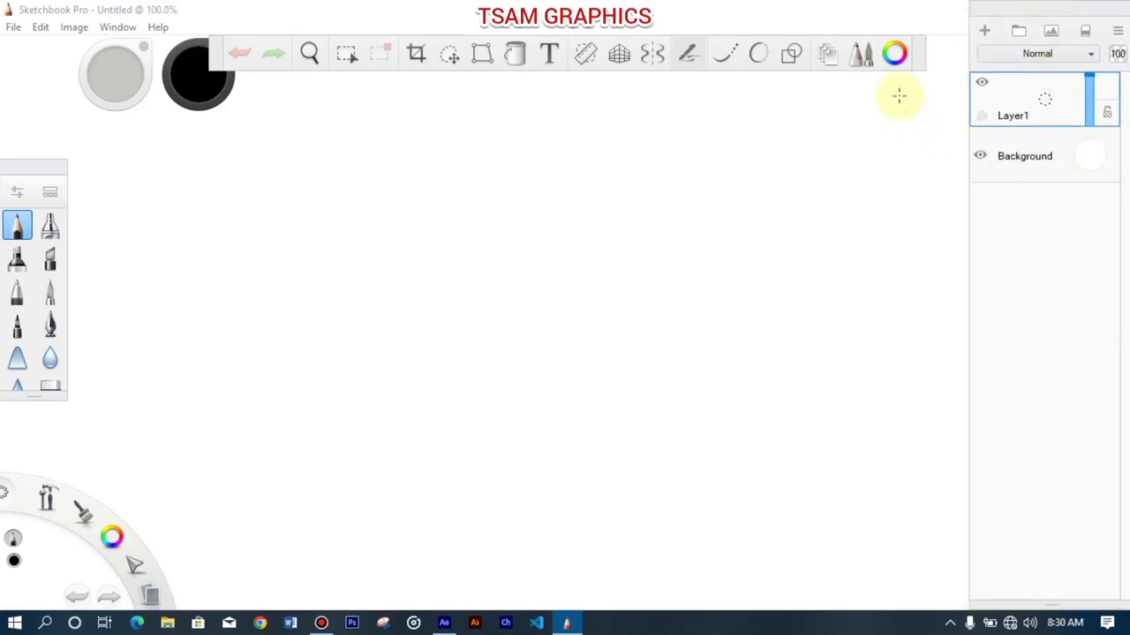
# Step: Open the Color Editor, place it next to the Layer Editor, and draw a short test stroke on Layer1
pyautogui.click(893, 67)
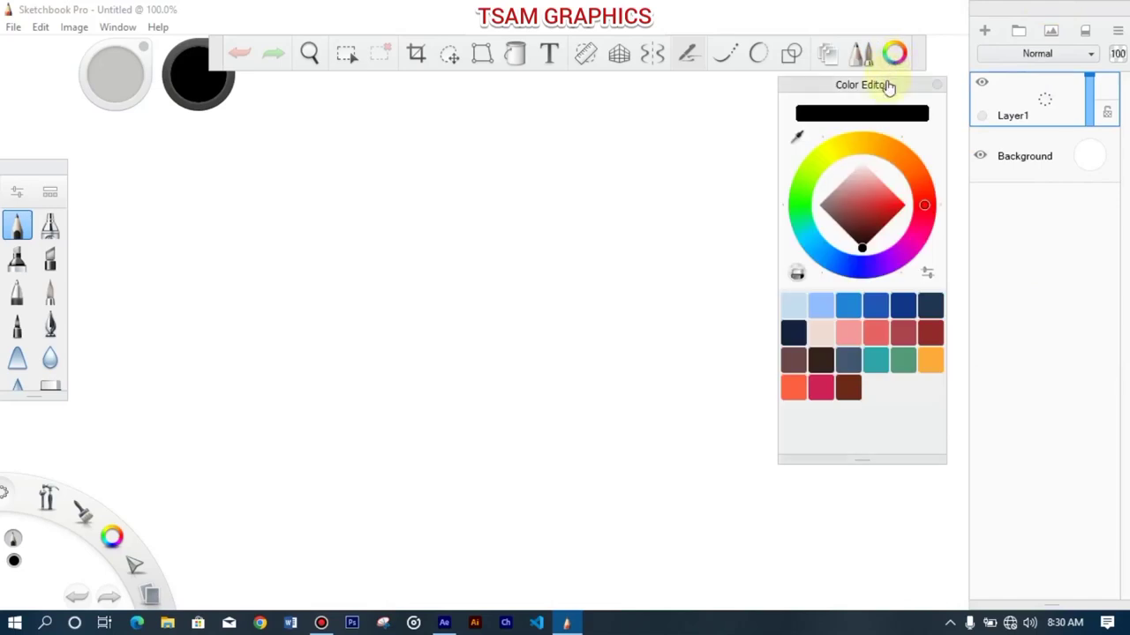
pyautogui.moveTo(888, 85); pyautogui.dragTo(1019, 28)
pyautogui.moveTo(1000, 108); pyautogui.dragTo(909, 190)
pyautogui.moveTo(906, 148); pyautogui.dragTo(832, 88)
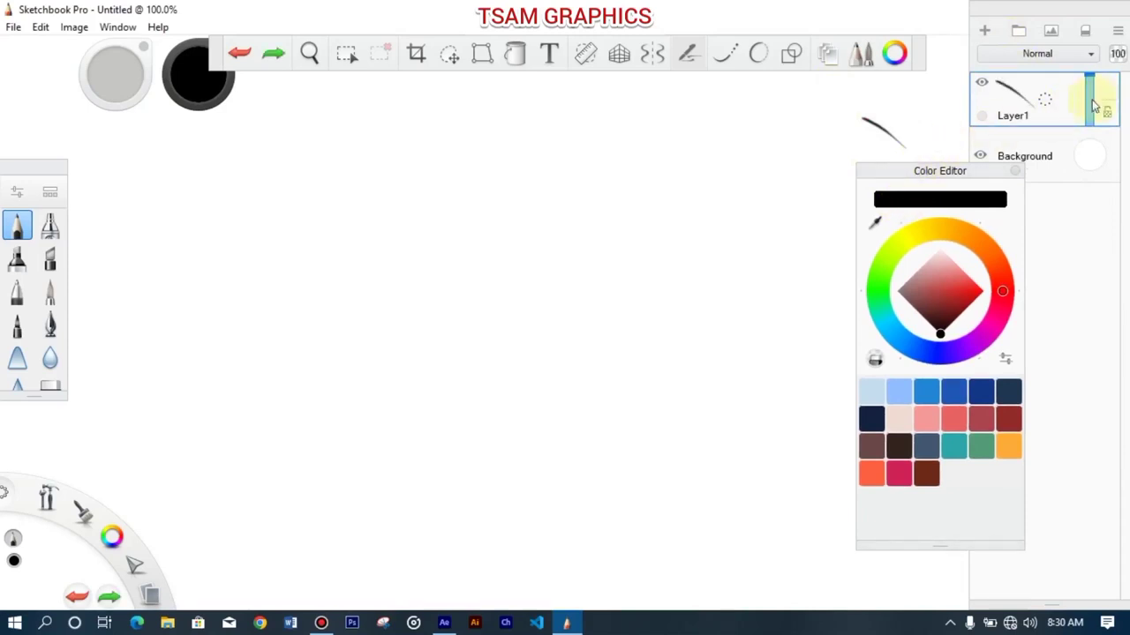
pyautogui.click(1060, 103)
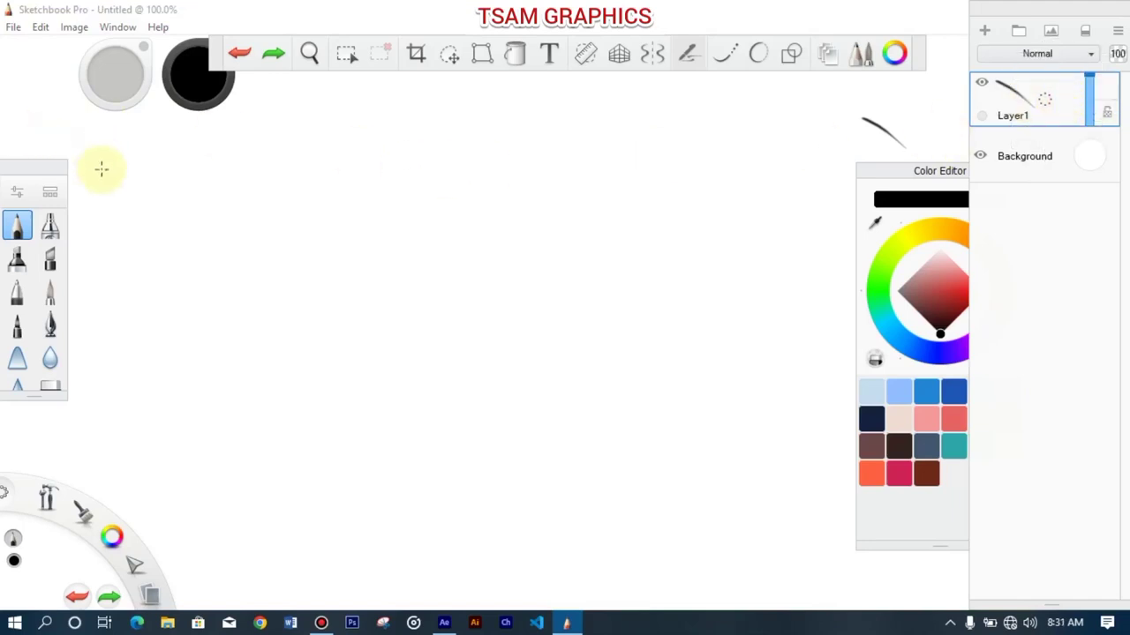
# Step: Draw a series of roughly horizontal freehand pencil lines on Layer1 in the upper part of the canvas
pyautogui.click(18, 226)
pyautogui.moveTo(203, 236); pyautogui.dragTo(331, 224)
pyautogui.moveTo(282, 269); pyautogui.dragTo(468, 269)
pyautogui.moveTo(337, 211); pyautogui.dragTo(462, 210)
pyautogui.moveTo(340, 183); pyautogui.dragTo(446, 183)
pyautogui.moveTo(306, 165)
pyautogui.mouseDown()
pyautogui.moveTo(443, 167)
pyautogui.moveTo(548, 191)
pyautogui.moveTo(475, 174)
pyautogui.mouseUp()
pyautogui.moveTo(361, 156); pyautogui.dragTo(439, 158)
pyautogui.moveTo(363, 142)
pyautogui.mouseDown()
pyautogui.moveTo(446, 146)
pyautogui.moveTo(358, 135)
pyautogui.moveTo(418, 137)
pyautogui.mouseUp()
pyautogui.moveTo(346, 130)
pyautogui.mouseDown()
pyautogui.moveTo(305, 126)
pyautogui.moveTo(448, 128)
pyautogui.mouseUp()
pyautogui.moveTo(388, 106); pyautogui.dragTo(504, 116)
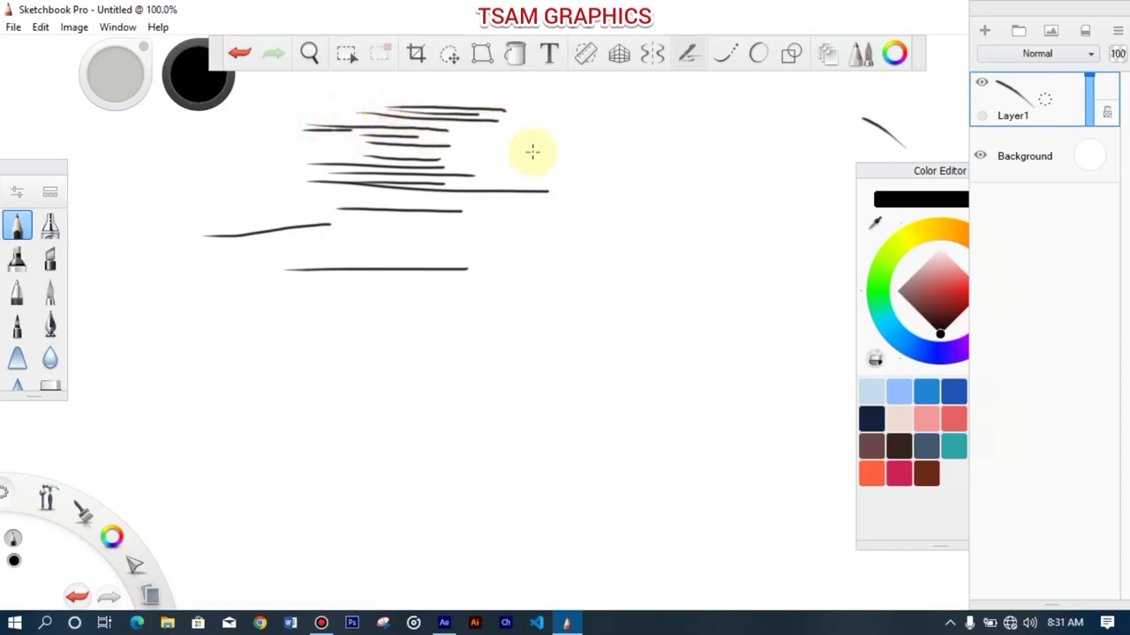
# Step: Enable the stroke option beside Steady Stroke and draw a few short pencil lines next to the existing group
pyautogui.click(685, 51)
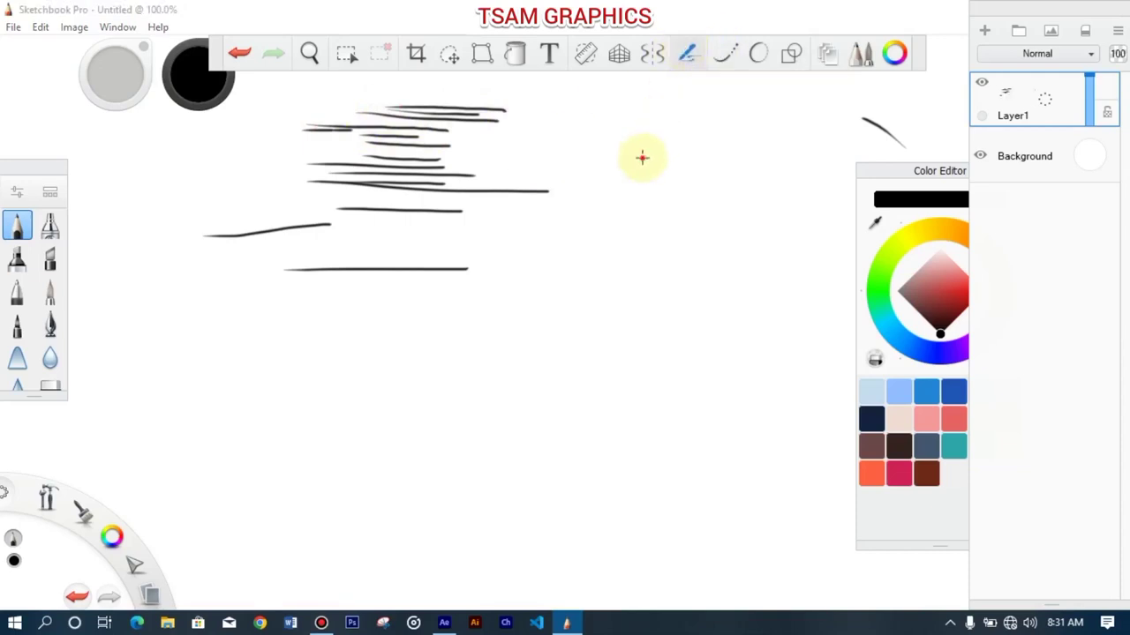
pyautogui.moveTo(642, 157); pyautogui.dragTo(746, 144)
pyautogui.moveTo(674, 188); pyautogui.dragTo(756, 180)
pyautogui.moveTo(640, 192)
pyautogui.mouseDown()
pyautogui.moveTo(711, 191)
pyautogui.moveTo(710, 177)
pyautogui.mouseUp()
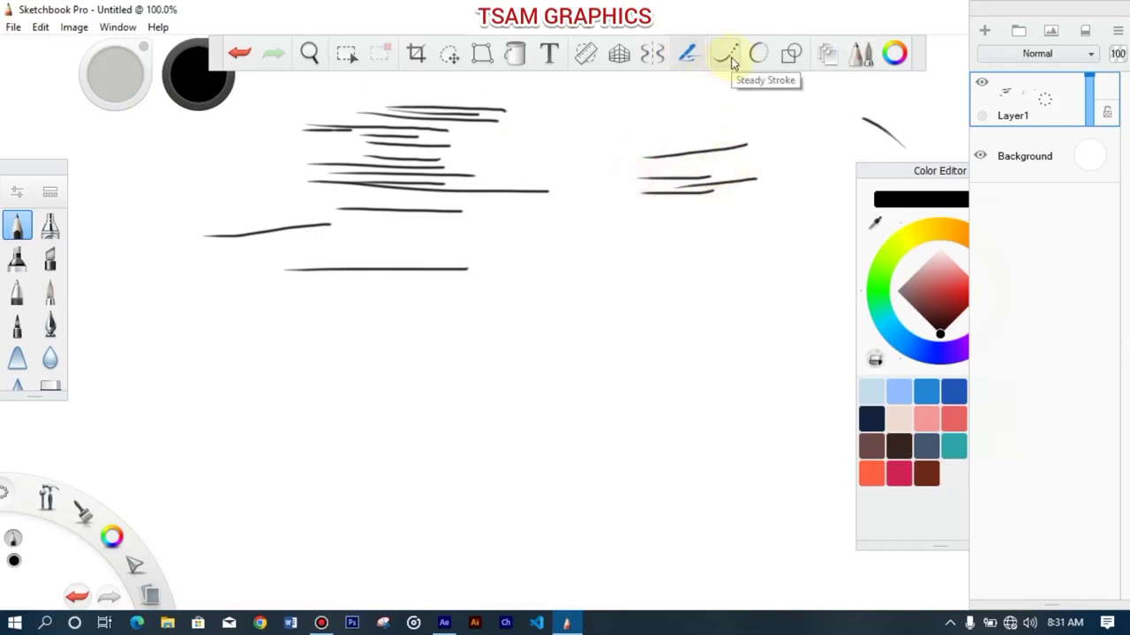
# Step: Activate Steady Stroke and draw several short and long horizontal test lines beside and below the short lines
pyautogui.click(725, 55)
pyautogui.moveTo(630, 133); pyautogui.dragTo(729, 132)
pyautogui.moveTo(643, 159)
pyautogui.mouseDown()
pyautogui.moveTo(720, 150)
pyautogui.moveTo(591, 121)
pyautogui.mouseUp()
pyautogui.moveTo(532, 247); pyautogui.dragTo(758, 248)
pyautogui.moveTo(555, 274); pyautogui.dragTo(844, 277)
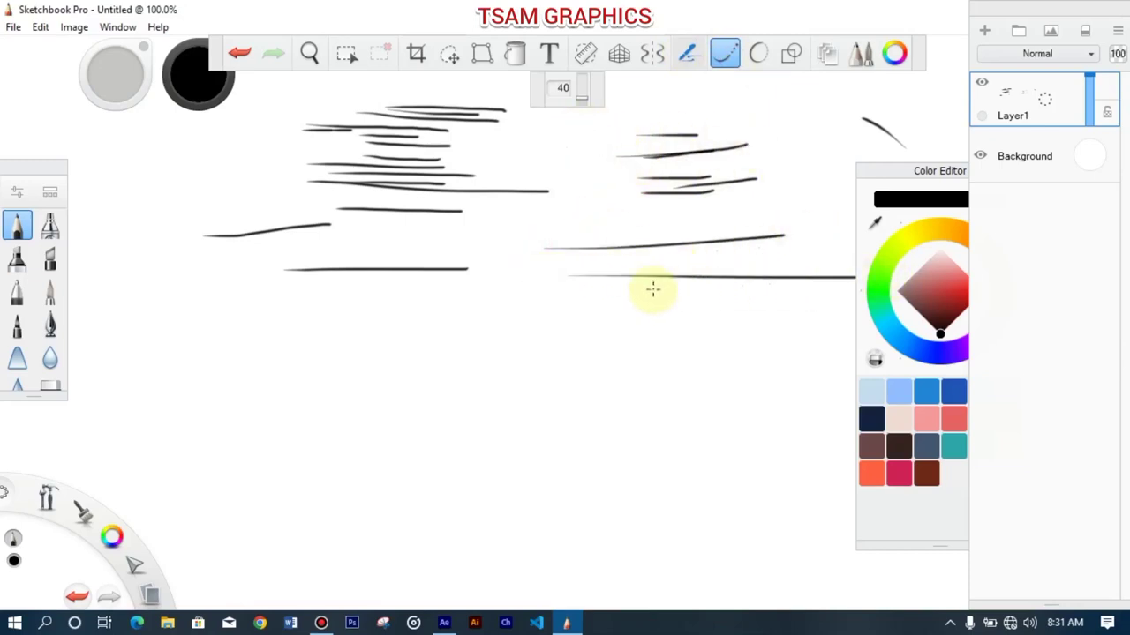
pyautogui.moveTo(565, 336); pyautogui.dragTo(789, 323)
pyautogui.moveTo(522, 313); pyautogui.dragTo(789, 279)
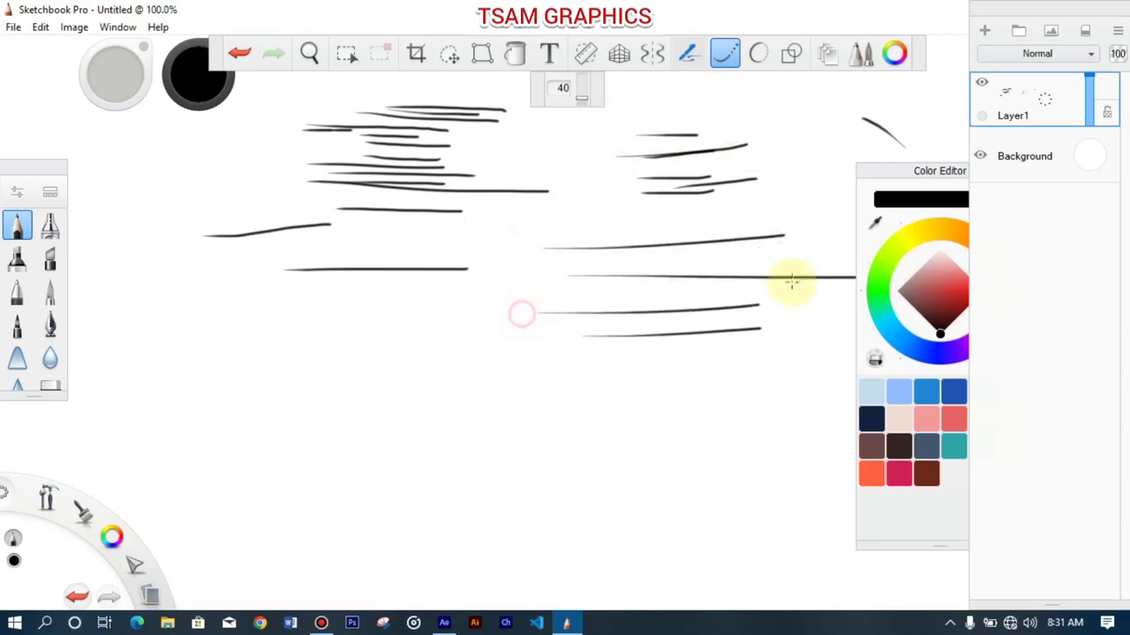
# Step: Activate Predictive Stroke and draw a series of straightened horizontal lines across the middle and lower canvas
pyautogui.click(758, 53)
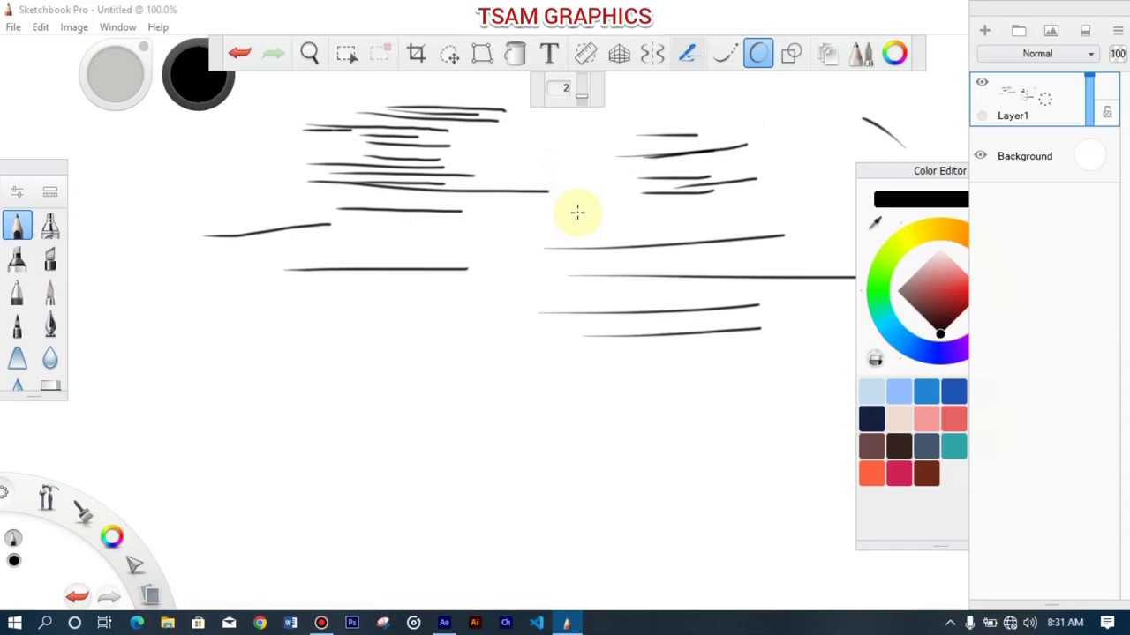
pyautogui.moveTo(568, 219); pyautogui.dragTo(679, 218)
pyautogui.moveTo(574, 233); pyautogui.dragTo(680, 231)
pyautogui.moveTo(415, 228); pyautogui.dragTo(499, 228)
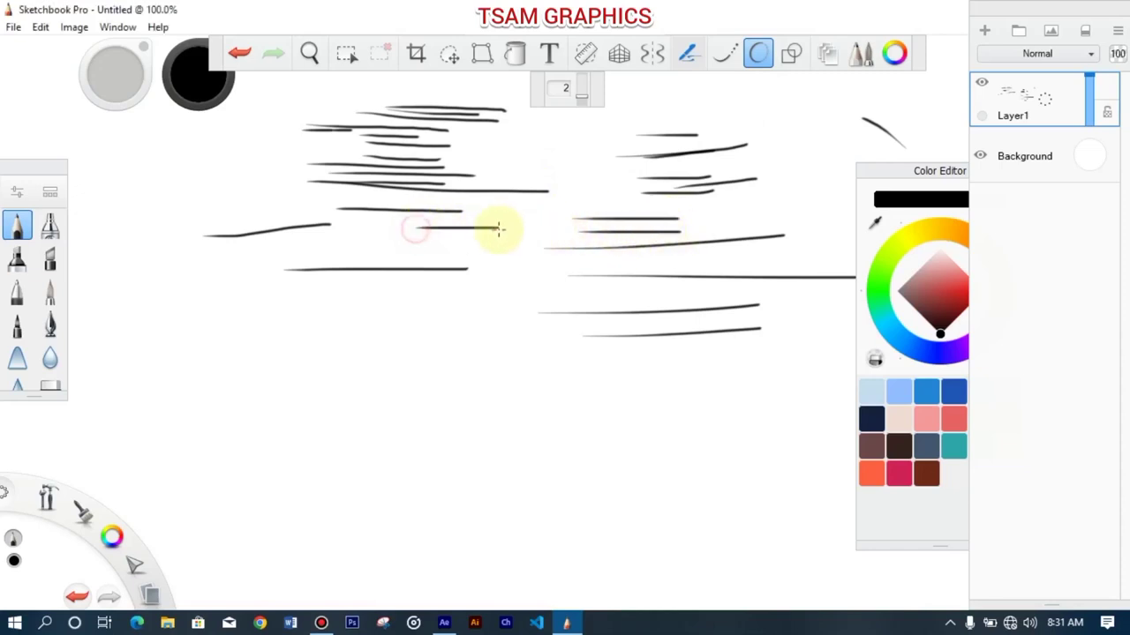
pyautogui.moveTo(384, 239)
pyautogui.mouseDown()
pyautogui.moveTo(507, 237)
pyautogui.moveTo(540, 248)
pyautogui.mouseUp()
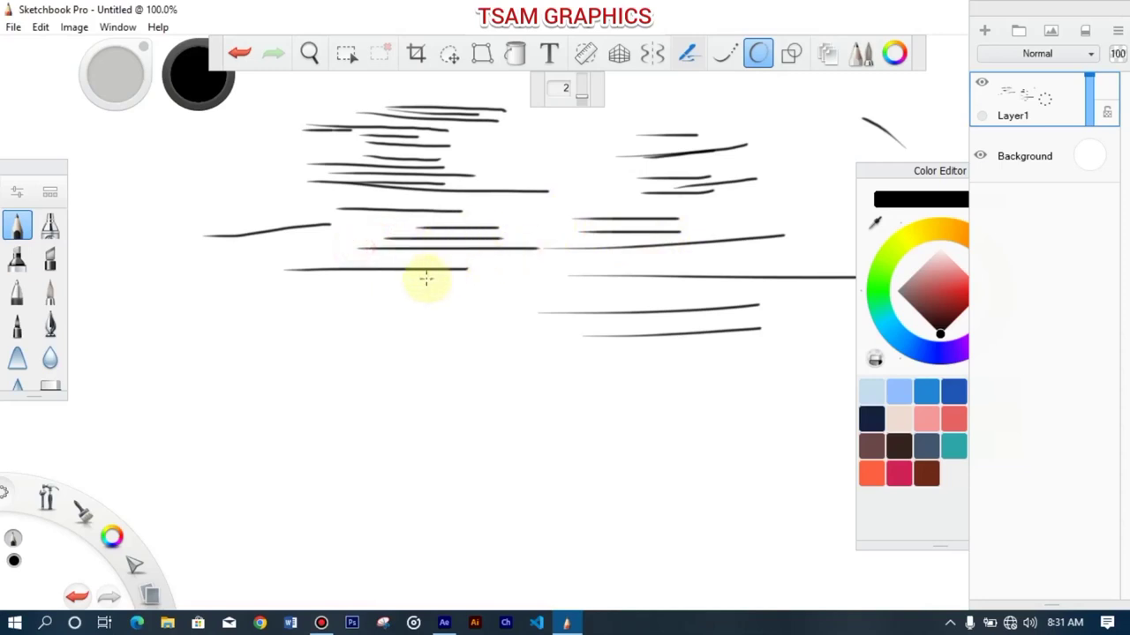
pyautogui.moveTo(324, 295); pyautogui.dragTo(565, 295)
pyautogui.moveTo(294, 316); pyautogui.dragTo(554, 315)
pyautogui.moveTo(275, 336); pyautogui.dragTo(417, 336)
pyautogui.moveTo(336, 358); pyautogui.dragTo(645, 357)
pyautogui.moveTo(507, 381); pyautogui.dragTo(732, 386)
pyautogui.moveTo(496, 405); pyautogui.dragTo(593, 404)
pyautogui.moveTo(319, 412); pyautogui.dragTo(435, 412)
pyautogui.moveTo(285, 371); pyautogui.dragTo(422, 371)
pyautogui.moveTo(304, 329); pyautogui.dragTo(362, 315)
pyautogui.moveTo(289, 305); pyautogui.dragTo(384, 305)
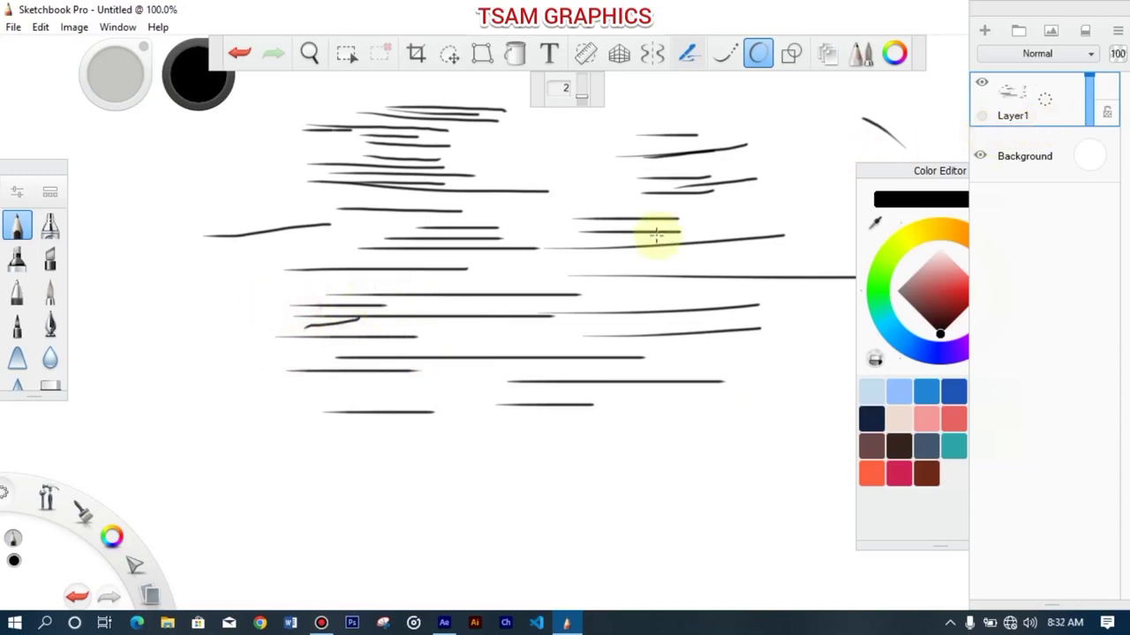
# Step: Undo most of the Predictive Stroke lines one by one
pyautogui.hotkey('ctrl', 'z')
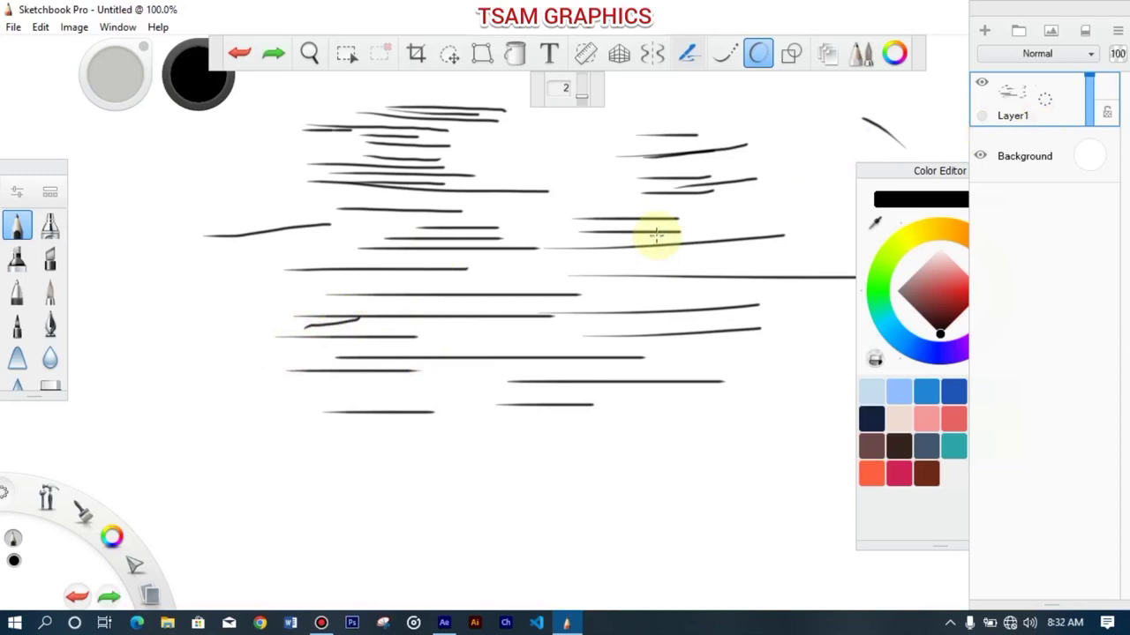
pyautogui.hotkey('ctrl', 'z')
pyautogui.hotkey('ctrl', 'z')
pyautogui.hotkey('ctrl', 'z')
pyautogui.hotkey('ctrl', 'z')
pyautogui.hotkey('ctrl', 'z')
pyautogui.hotkey('ctrl', 'z')
pyautogui.hotkey('ctrl', 'z')
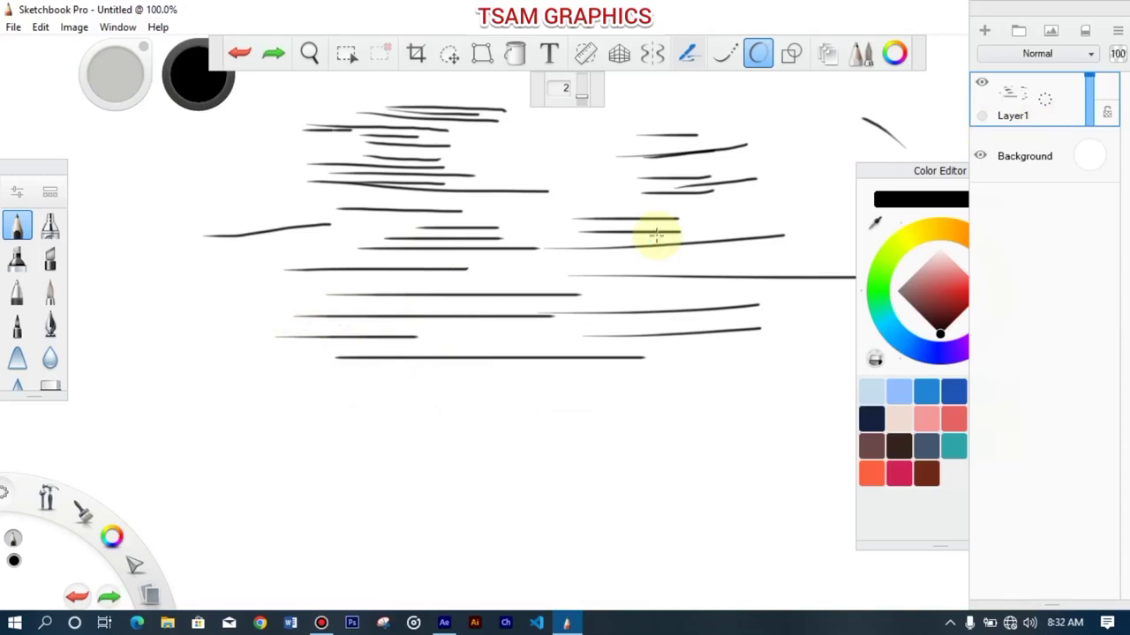
pyautogui.hotkey('ctrl', 'z')
pyautogui.hotkey('ctrl', 'z')
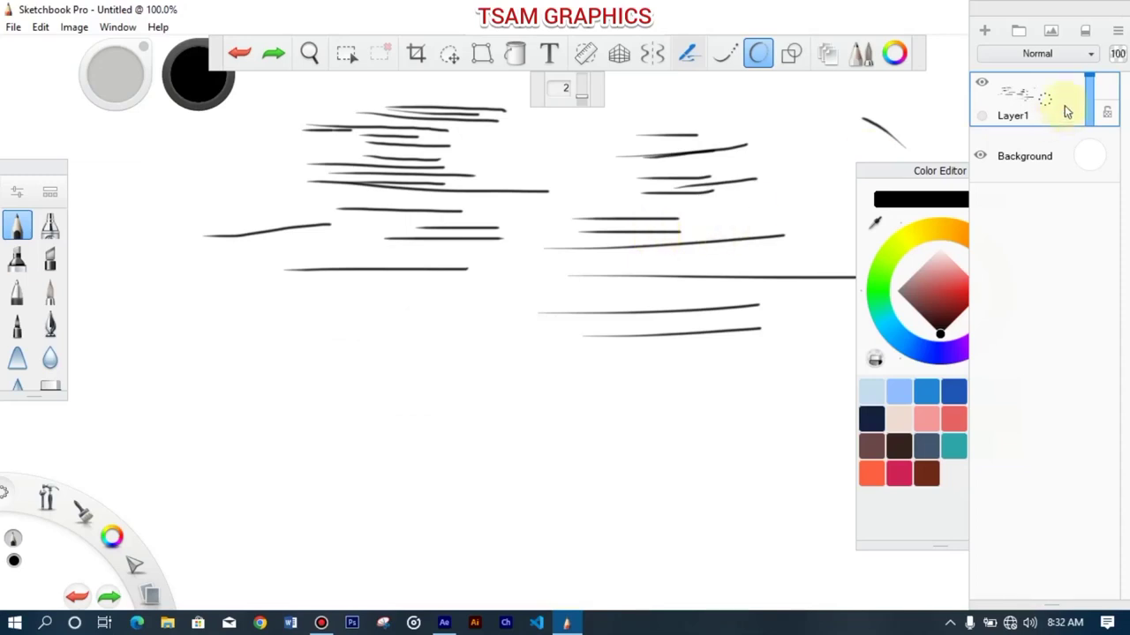
# Step: Redo most of the undone Predictive Stroke lines one by one
pyautogui.click(106, 598)
pyautogui.click(106, 598)
pyautogui.click(106, 597)
pyautogui.click(106, 597)
pyautogui.click(106, 598)
pyautogui.click(106, 597)
pyautogui.click(106, 598)
pyautogui.click(106, 597)
pyautogui.click(106, 598)
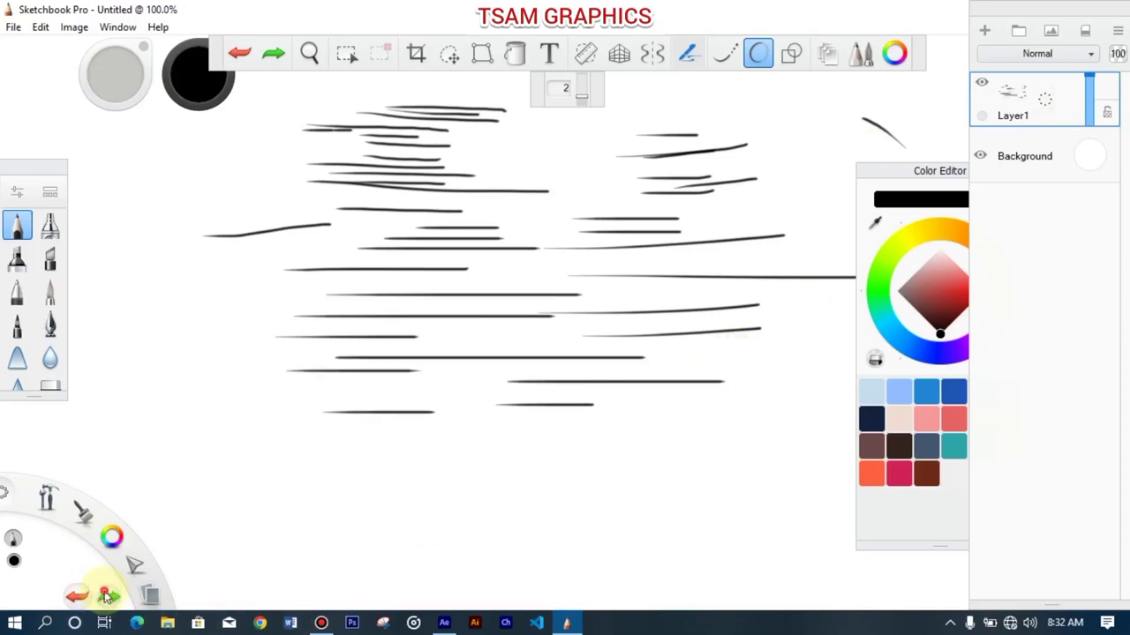
# Step: Undo the Predictive Stroke lines again until only the first one is left
pyautogui.click(70, 597)
pyautogui.click(70, 597)
pyautogui.click(70, 597)
pyautogui.click(71, 598)
pyautogui.click(70, 597)
pyautogui.click(71, 597)
pyautogui.click(70, 597)
pyautogui.click(70, 597)
pyautogui.click(71, 597)
pyautogui.click(70, 598)
pyautogui.click(71, 598)
pyautogui.click(71, 598)
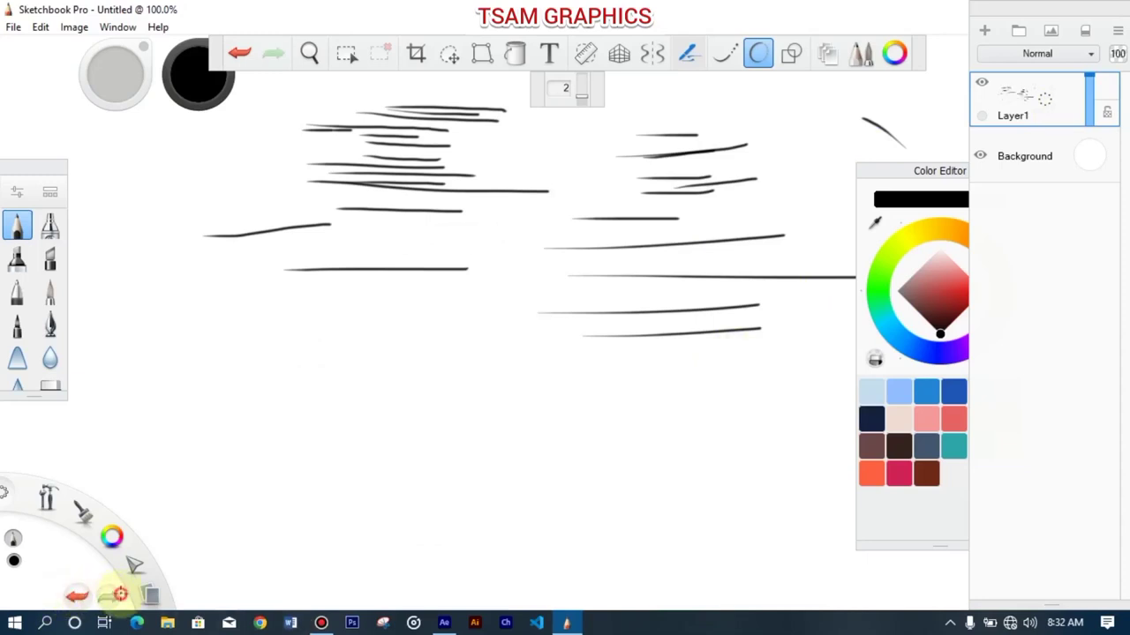
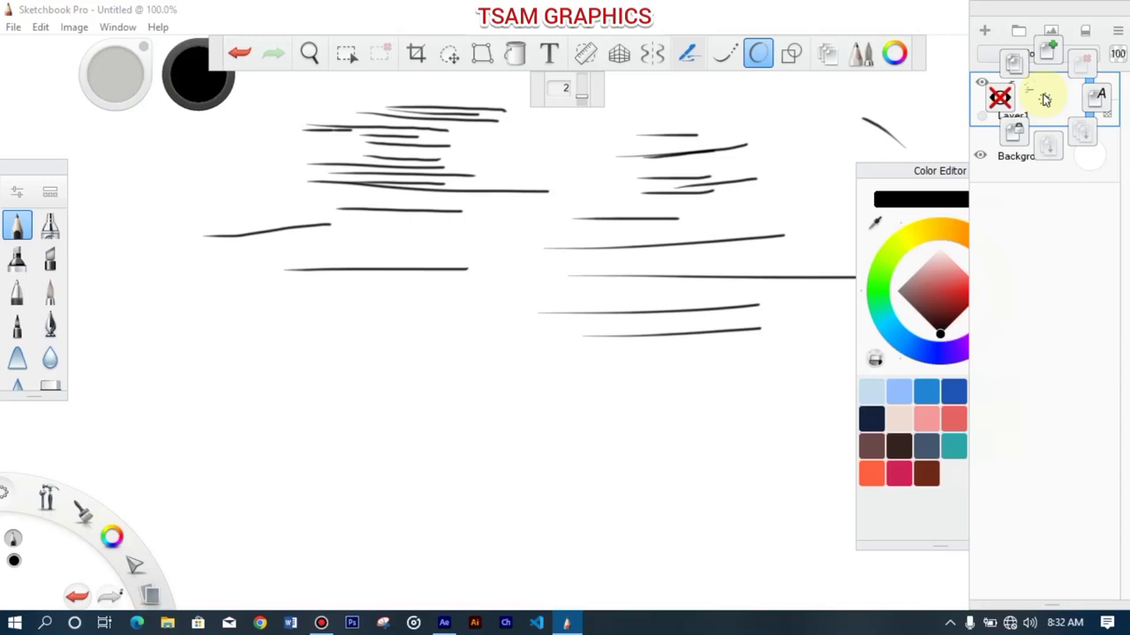
# Step: Dismiss Layer1's marking menu, and hide and show the layer twice
pyautogui.click(1045, 106)
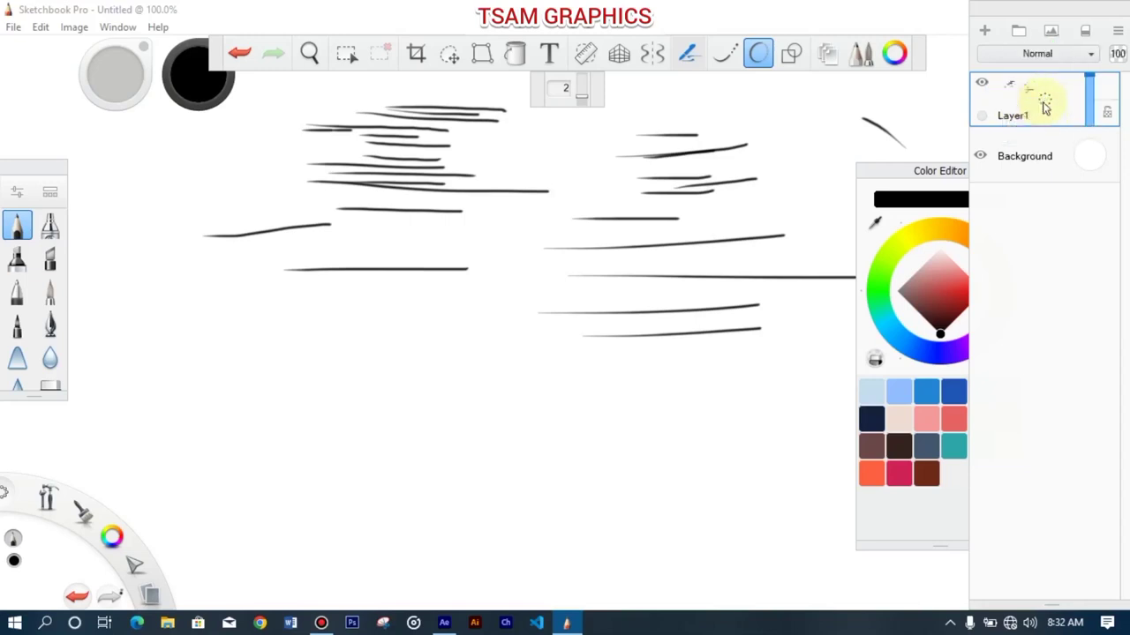
pyautogui.click(983, 83)
pyautogui.click(983, 83)
pyautogui.click(983, 84)
pyautogui.click(983, 84)
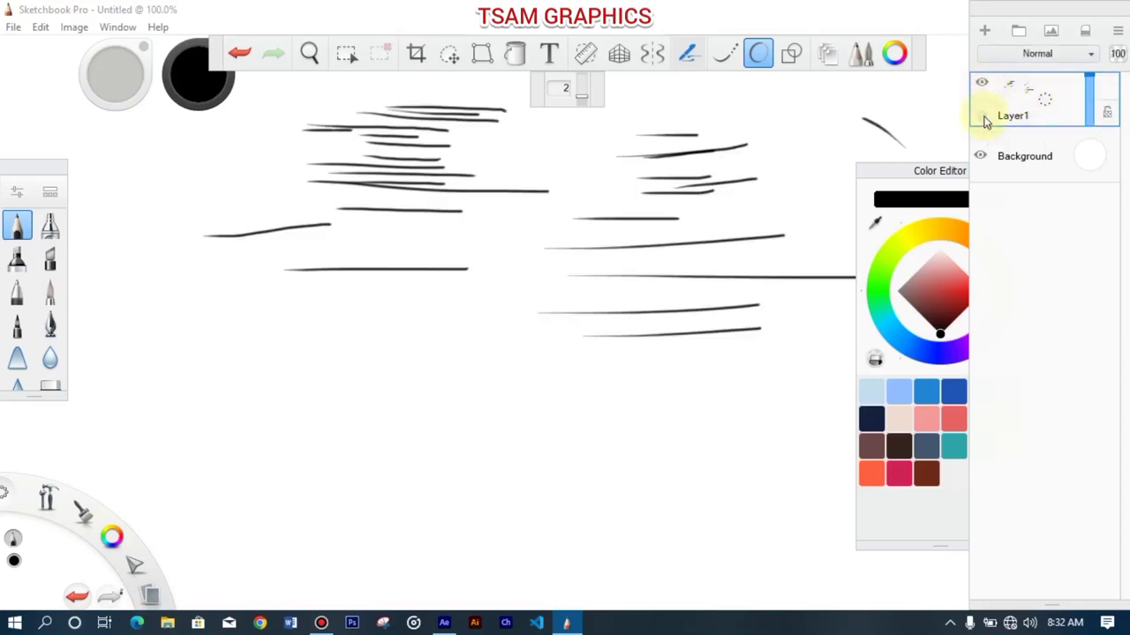
# Step: Mark Layer1 with the red color label and clear the label again
pyautogui.click(983, 117)
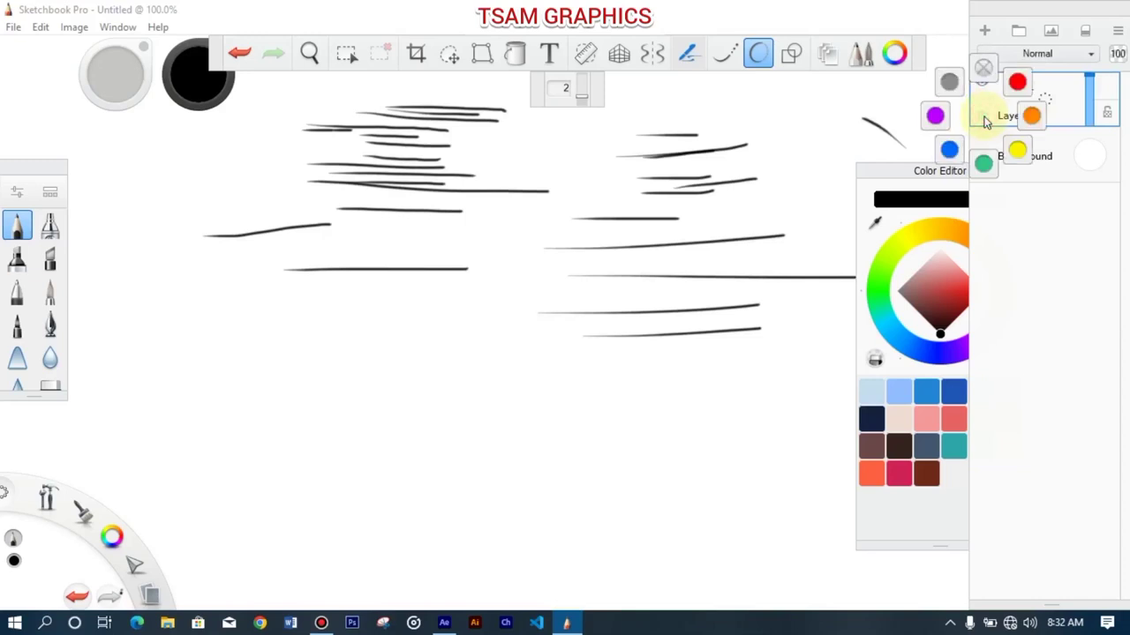
pyautogui.click(1017, 82)
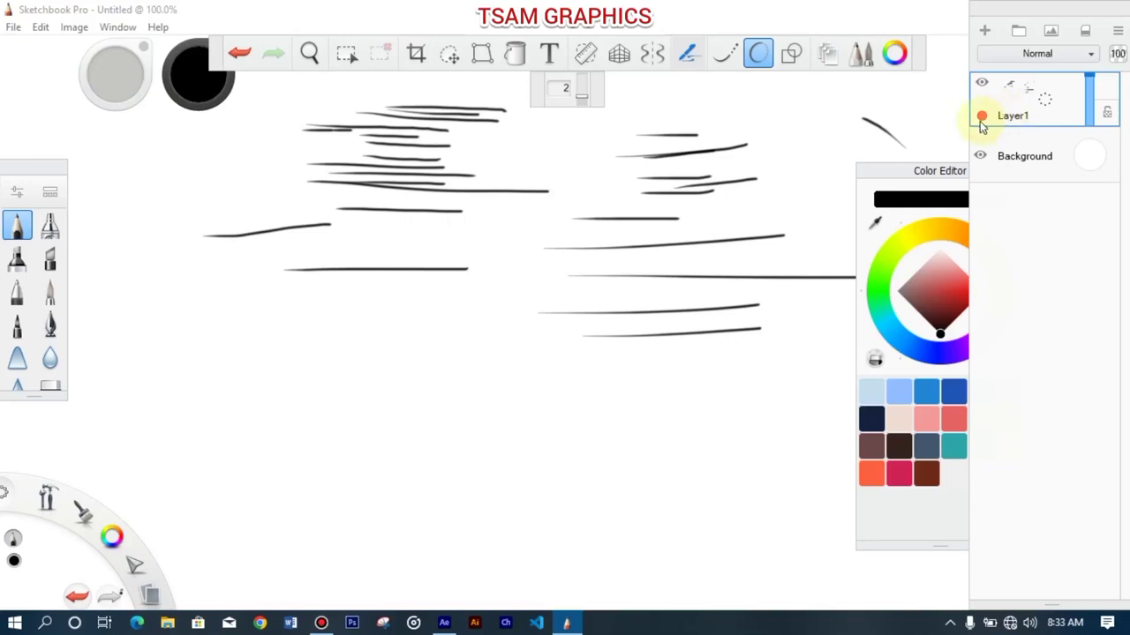
pyautogui.click(982, 118)
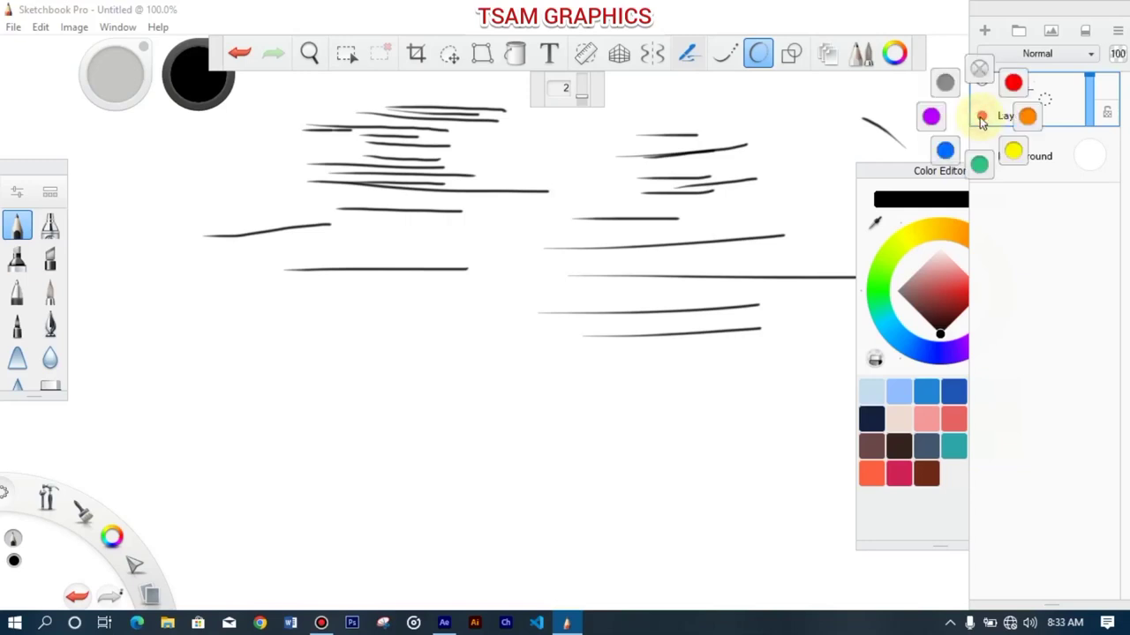
pyautogui.click(970, 71)
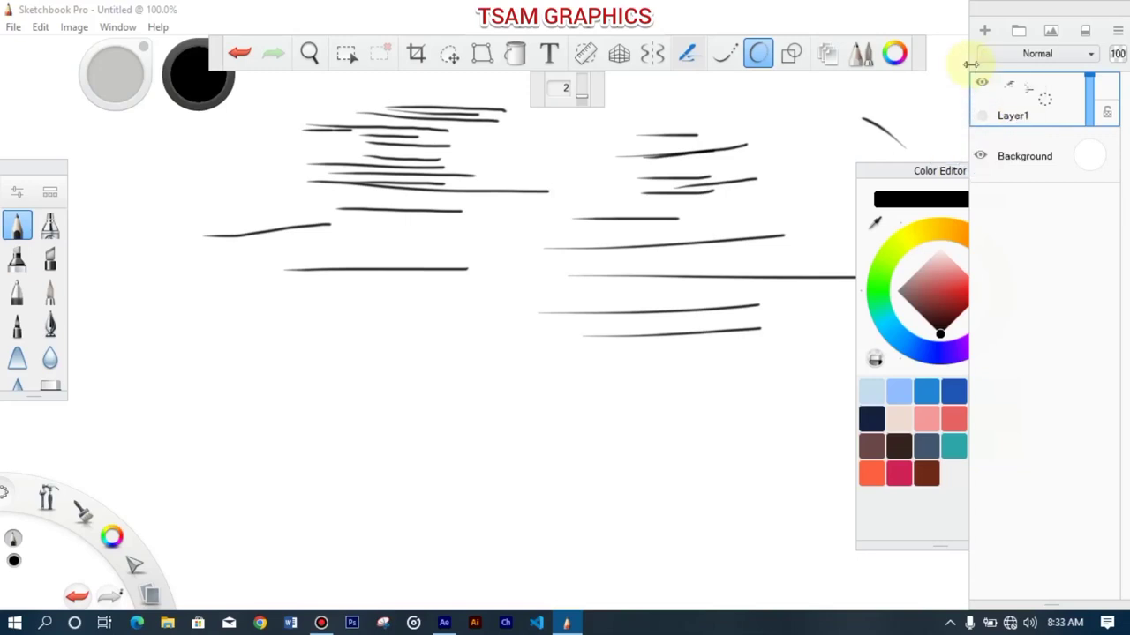
# Step: Mark Layer1 with the green color label
pyautogui.click(983, 114)
pyautogui.click(1013, 101)
pyautogui.click(983, 115)
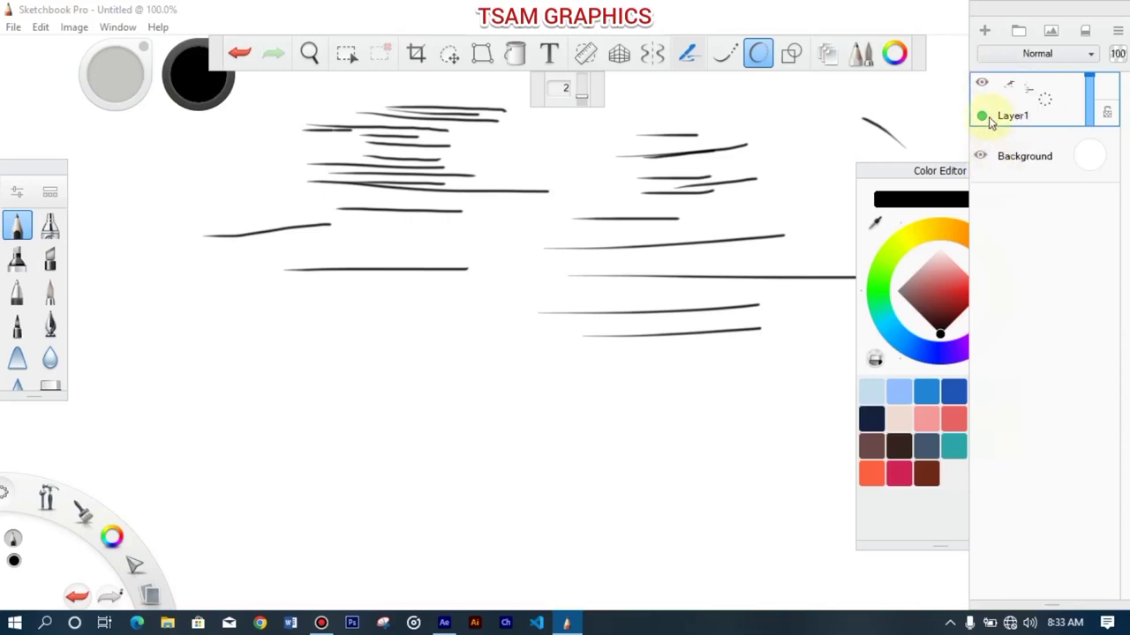
# Step: Switch Layer1's transparency lock on and back off
pyautogui.moveTo(1043, 102)
pyautogui.mouseDown()
pyautogui.moveTo(1013, 88)
pyautogui.moveTo(1030, 54)
pyautogui.moveTo(1075, 55)
pyautogui.moveTo(1095, 97)
pyautogui.moveTo(1077, 146)
pyautogui.moveTo(1052, 157)
pyautogui.moveTo(1006, 134)
pyautogui.moveTo(1048, 101)
pyautogui.mouseUp()
pyautogui.click(1110, 112)
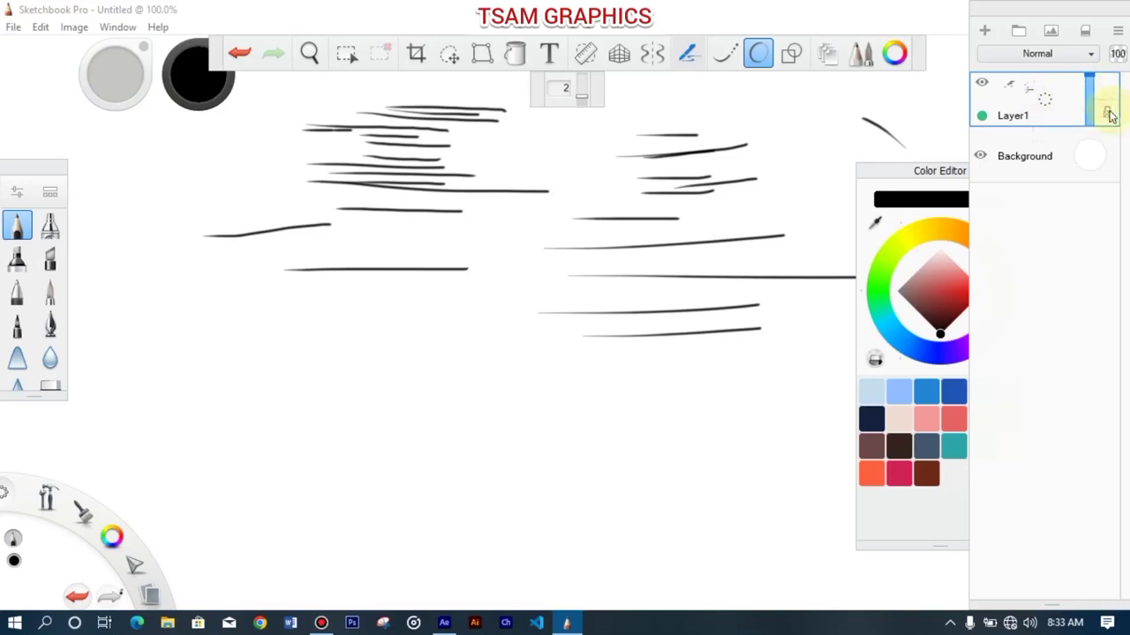
pyautogui.moveTo(1050, 106)
pyautogui.mouseDown()
pyautogui.moveTo(1006, 106)
pyautogui.moveTo(1024, 137)
pyautogui.moveTo(1055, 107)
pyautogui.mouseUp()
pyautogui.click(1109, 114)
# Step: Add the blue-lit portrait whose file name starts with 35f7263e from the Pictures REF folder as a new image layer
pyautogui.click(1118, 33)
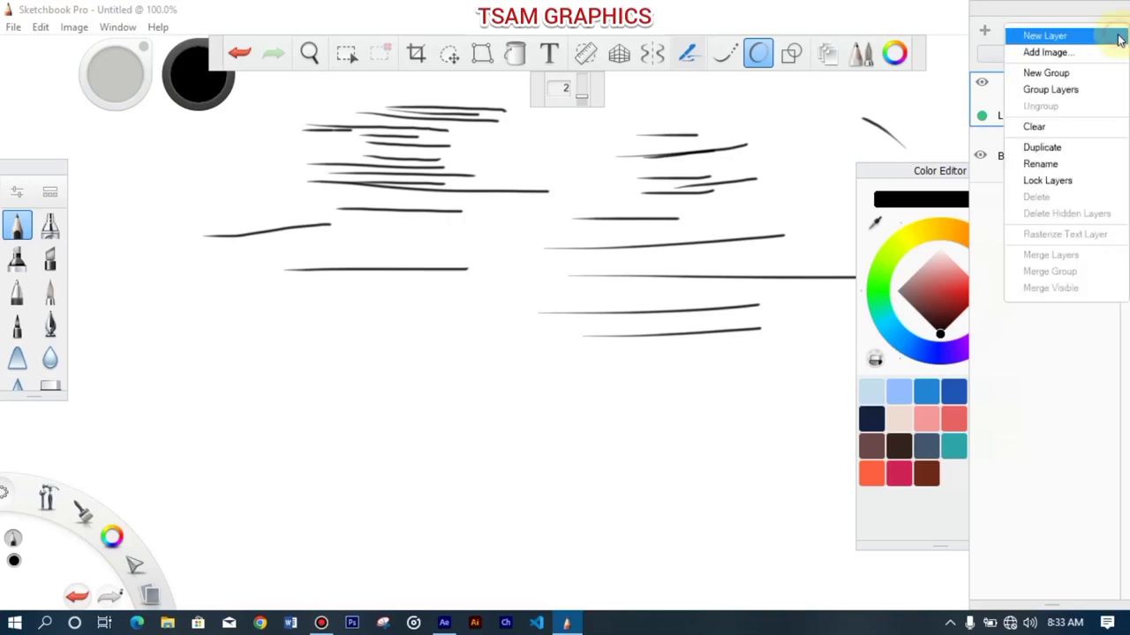
pyautogui.click(1075, 54)
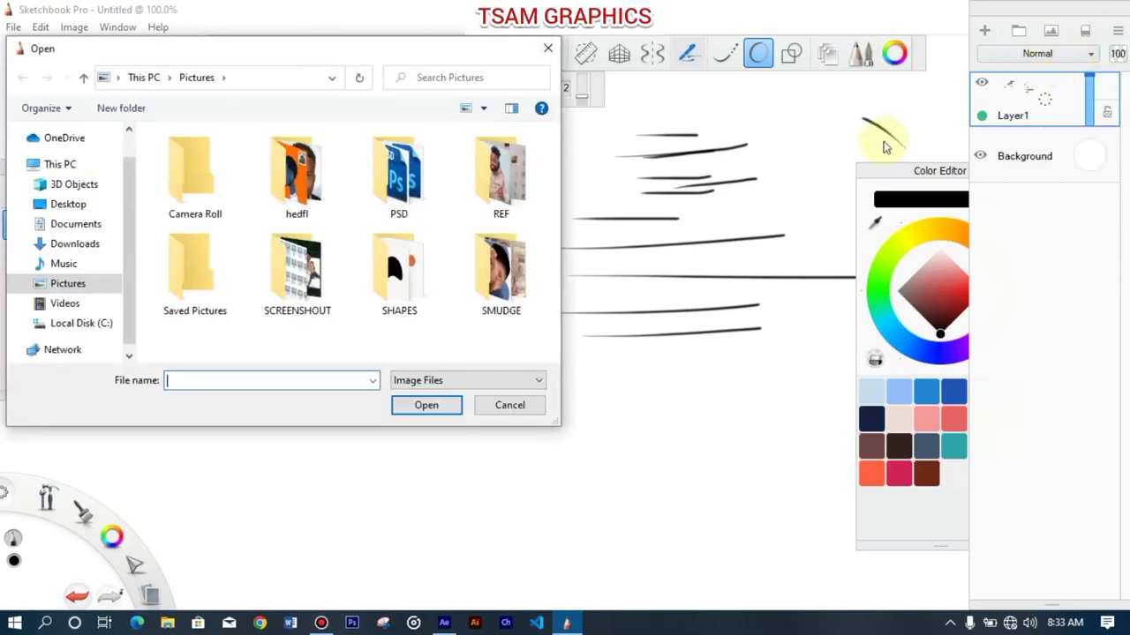
pyautogui.doubleClick(463, 191)
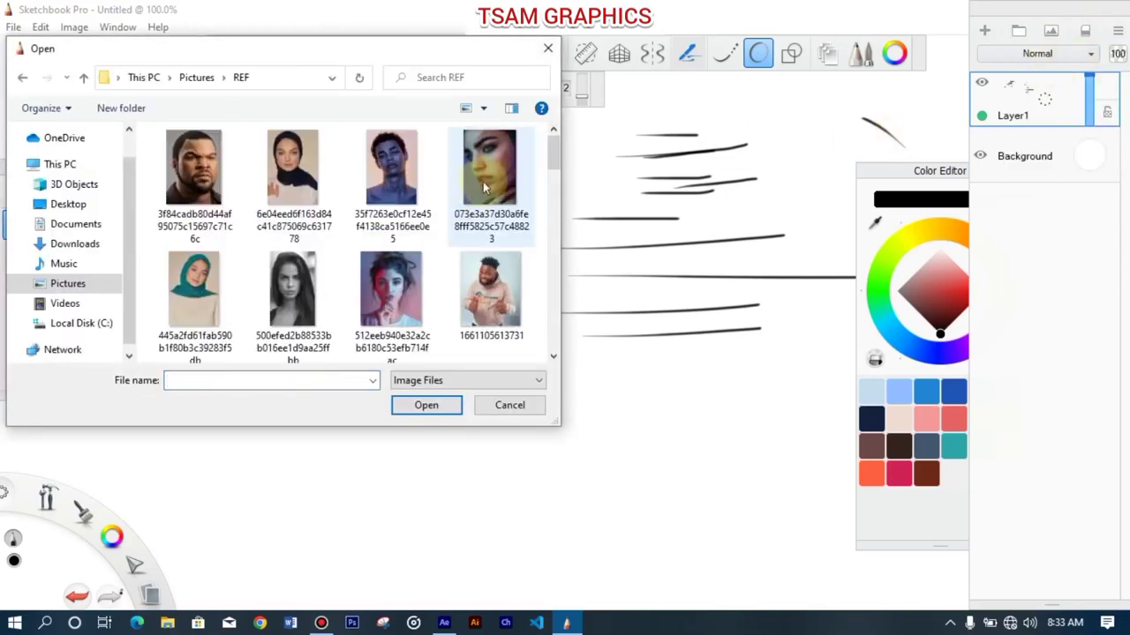
pyautogui.click(412, 187)
pyautogui.doubleClick(437, 228)
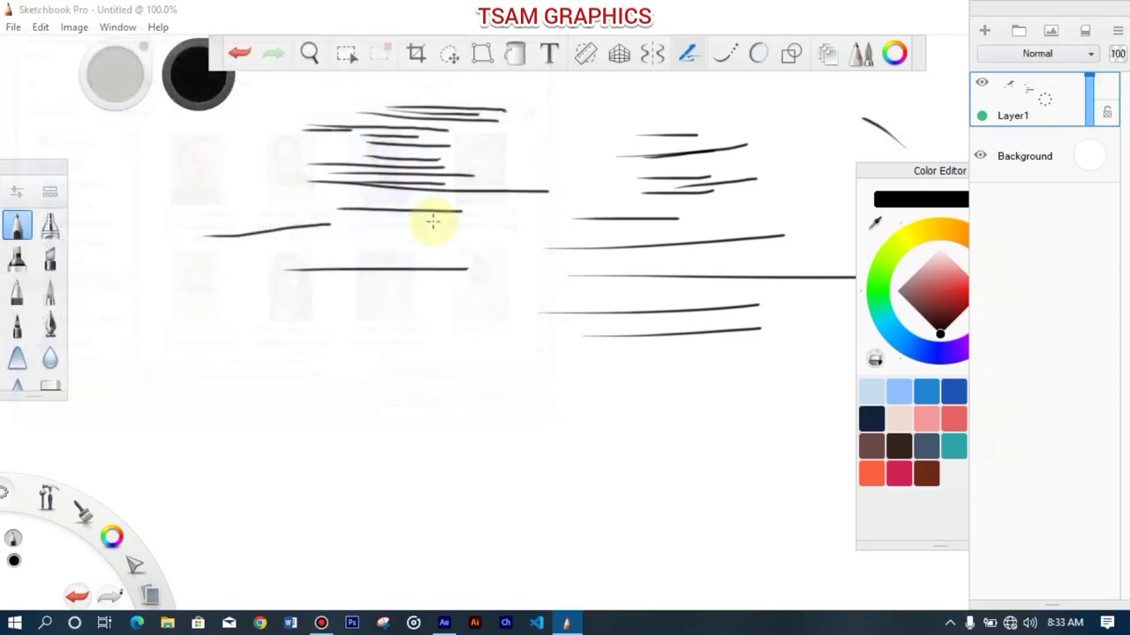
# Step: Scale the imported portrait down and position it so the whole image fits in the middle of the canvas
pyautogui.moveTo(432, 226); pyautogui.dragTo(591, 174)
pyautogui.click(551, 218)
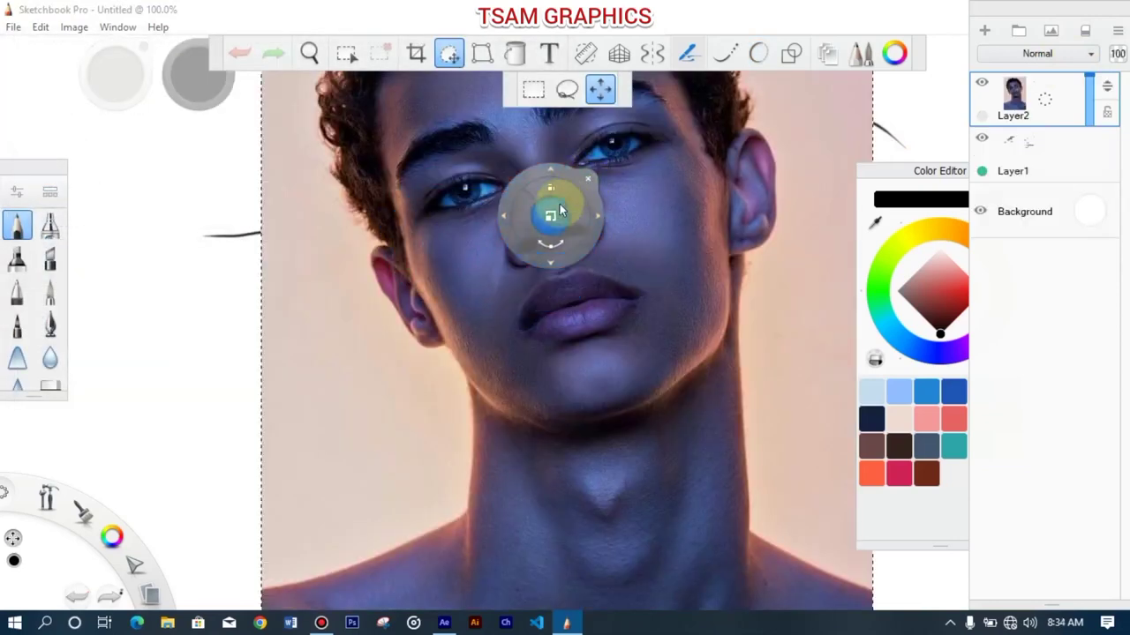
pyautogui.moveTo(551, 218); pyautogui.dragTo(562, 333)
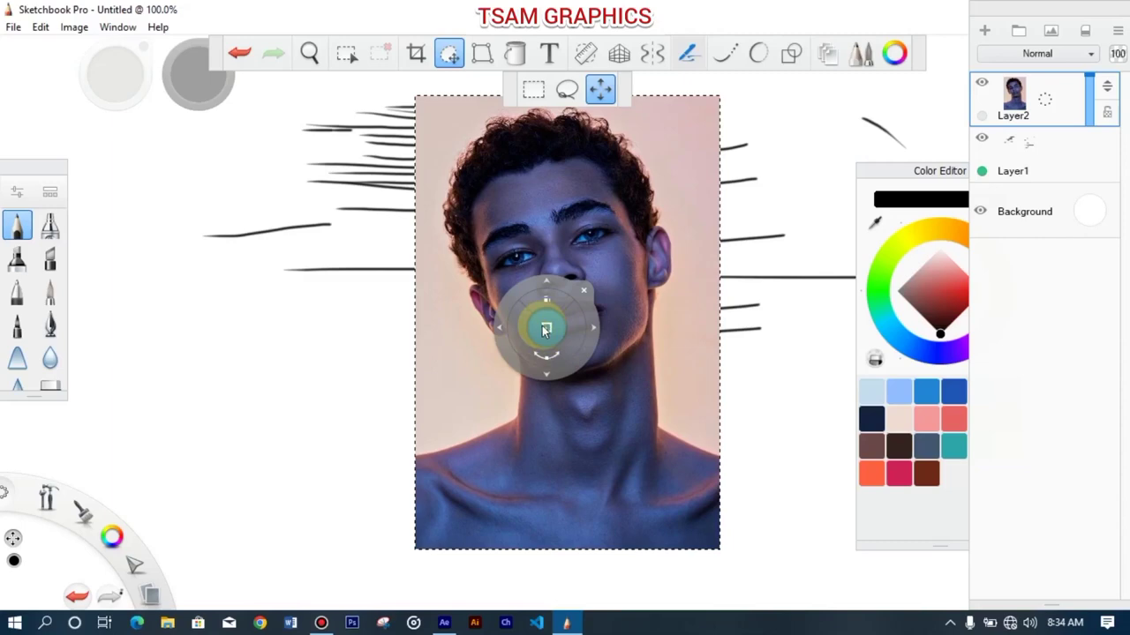
# Step: Scale the blue-lit portrait down further and move the transform puck off the face
pyautogui.moveTo(546, 329); pyautogui.dragTo(554, 404)
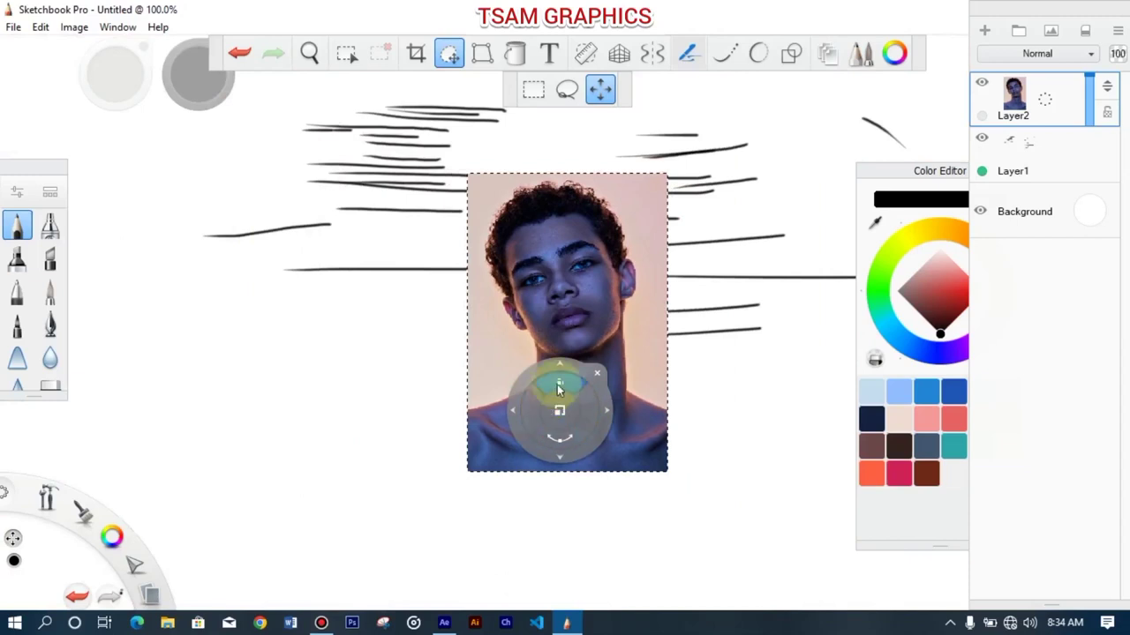
pyautogui.moveTo(574, 367); pyautogui.dragTo(581, 222)
pyautogui.moveTo(582, 157); pyautogui.dragTo(579, 155)
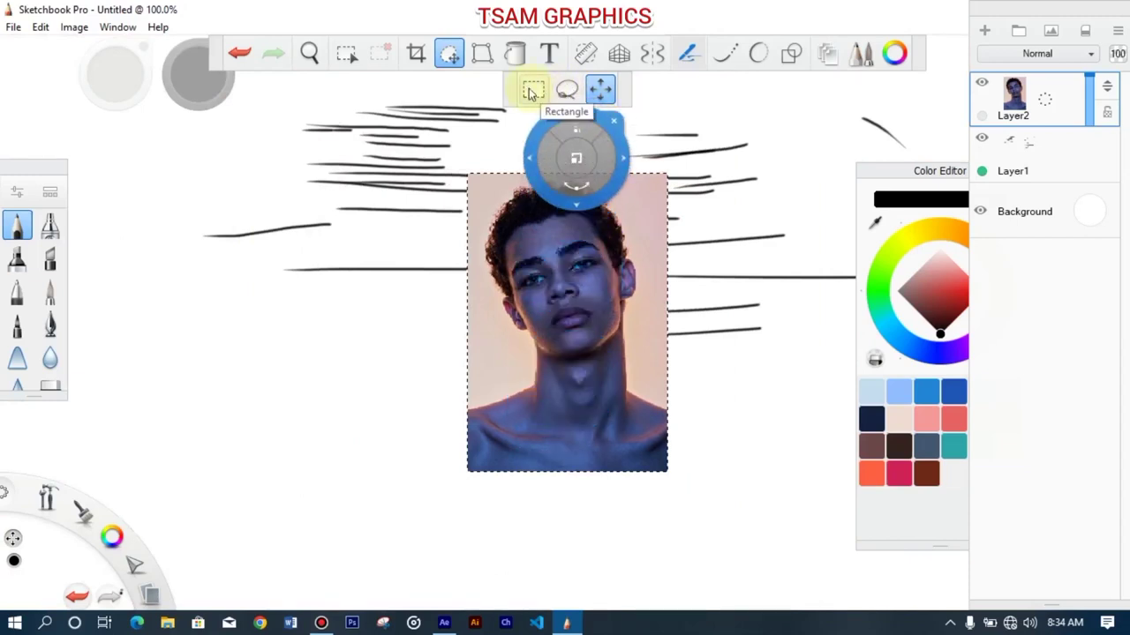
# Step: Select the head and neck portion of the portrait with the Rectangle selection and scale it down, separate from the shoulders
pyautogui.click(532, 93)
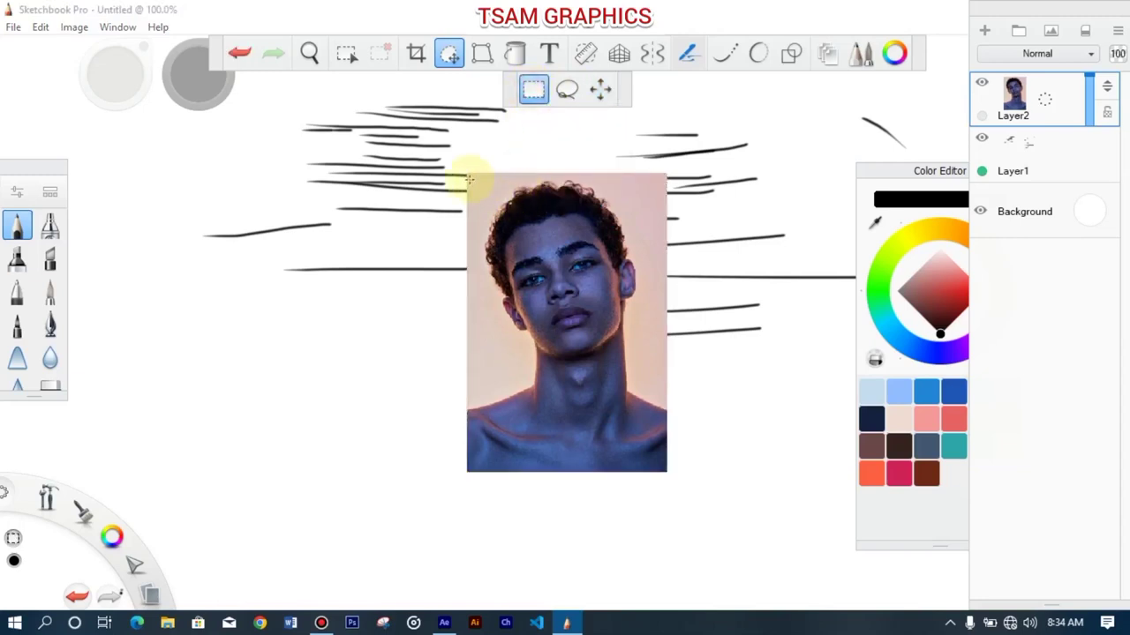
pyautogui.moveTo(468, 173); pyautogui.dragTo(666, 403)
pyautogui.moveTo(654, 444); pyautogui.dragTo(503, 113)
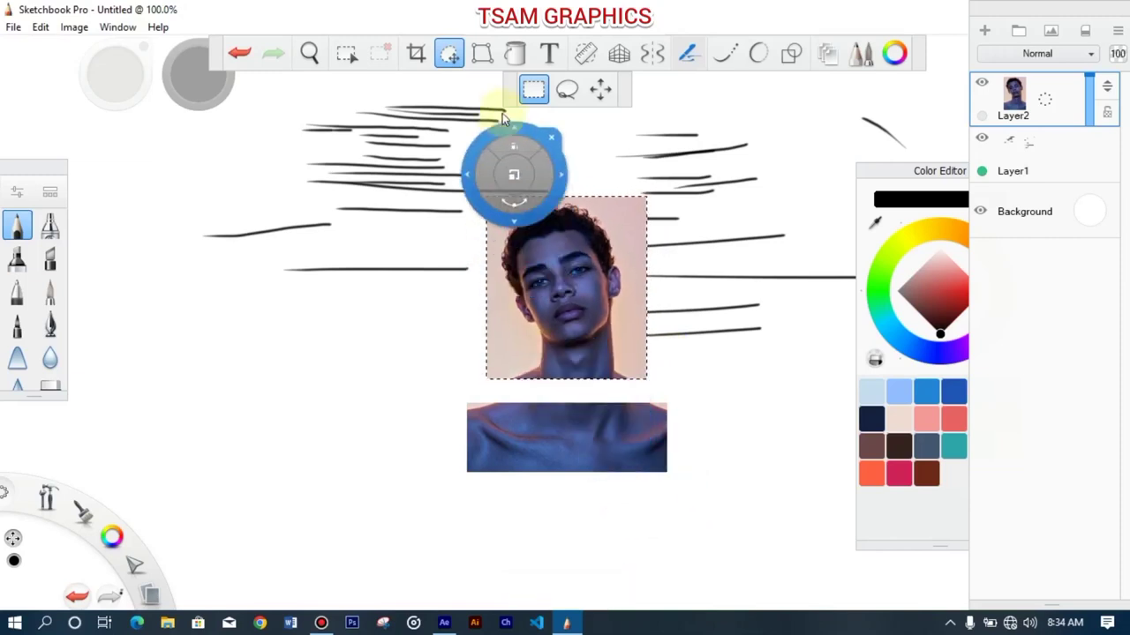
# Step: Lasso the shoulder strip of the portrait, try transforming it, then undo the change and drop the selection
pyautogui.click(567, 89)
pyautogui.moveTo(485, 391)
pyautogui.mouseDown()
pyautogui.moveTo(456, 503)
pyautogui.moveTo(659, 532)
pyautogui.moveTo(697, 445)
pyautogui.moveTo(661, 391)
pyautogui.moveTo(488, 388)
pyautogui.mouseUp()
pyautogui.moveTo(512, 461)
pyautogui.mouseDown()
pyautogui.moveTo(523, 377)
pyautogui.moveTo(517, 484)
pyautogui.moveTo(541, 511)
pyautogui.mouseUp()
pyautogui.moveTo(579, 473); pyautogui.dragTo(542, 458)
pyautogui.click(74, 598)
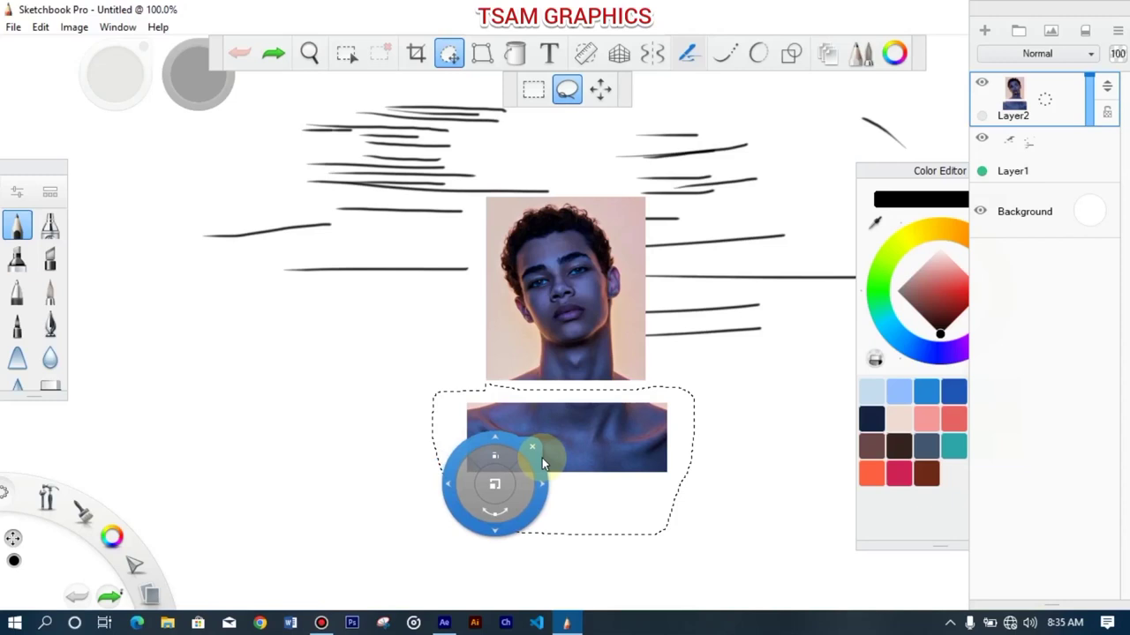
pyautogui.click(534, 447)
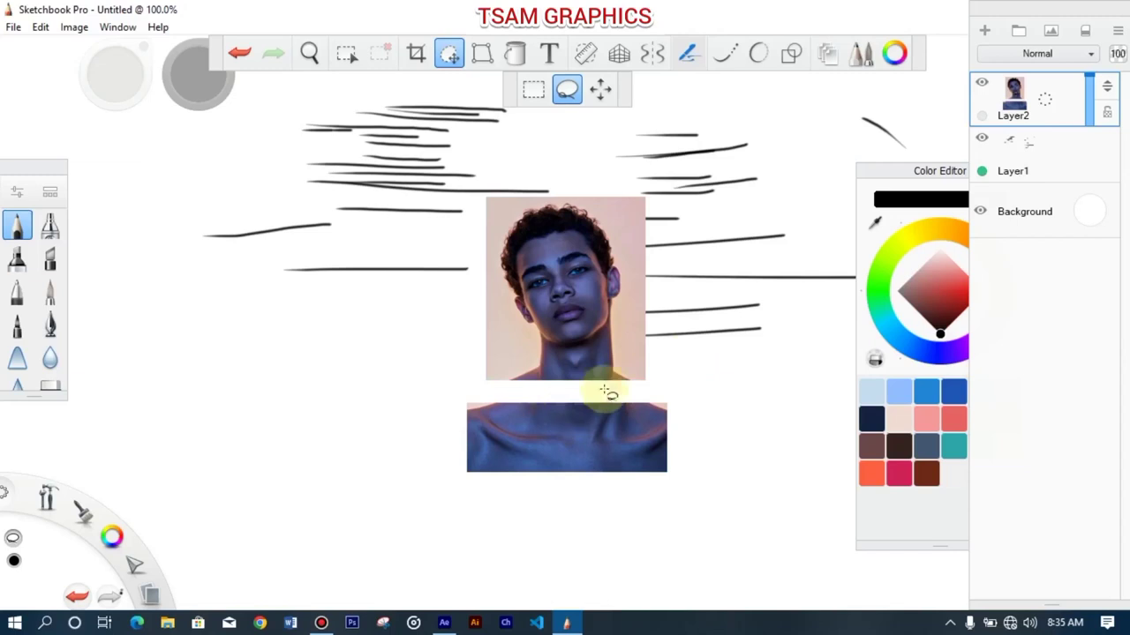
# Step: Delete the portrait layer, Layer2
pyautogui.click(1060, 101)
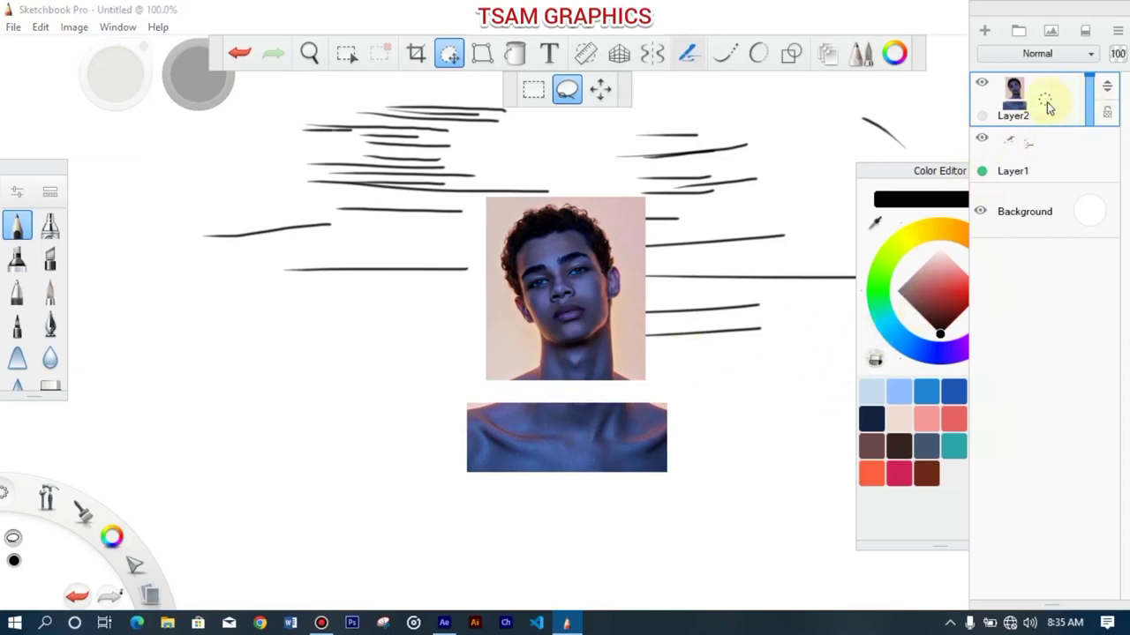
pyautogui.click(1118, 31)
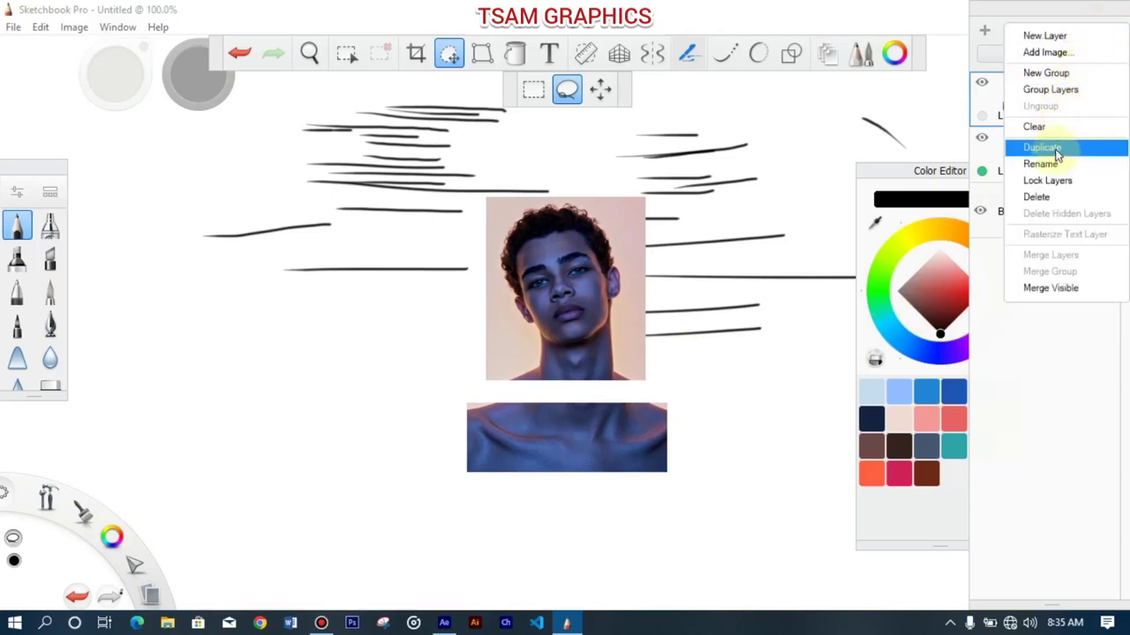
pyautogui.click(1064, 195)
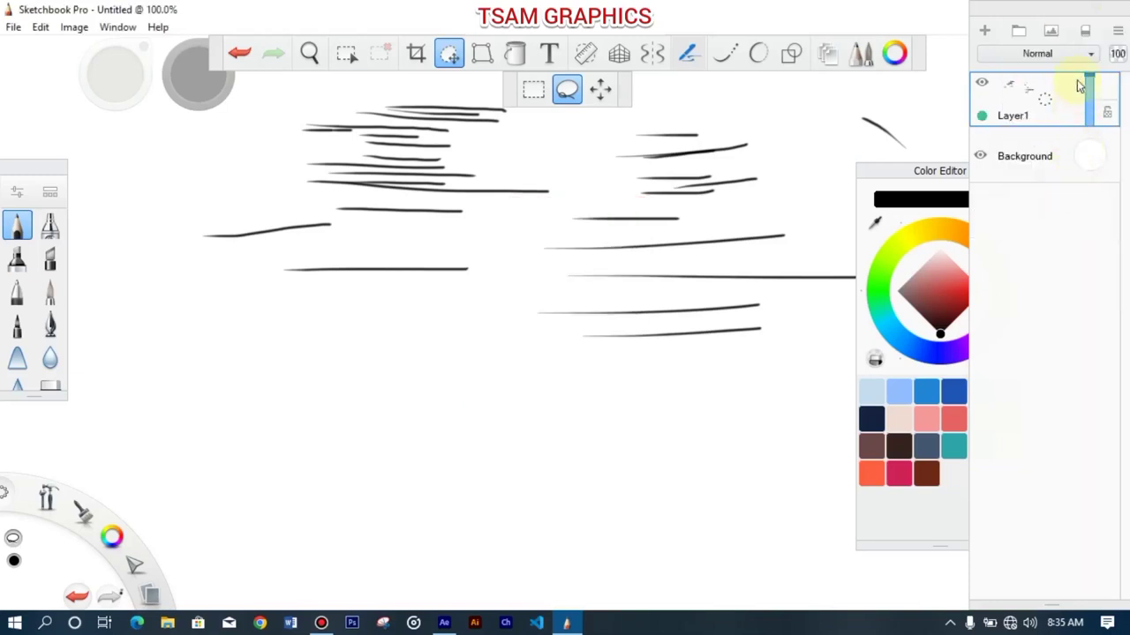
pyautogui.click(1086, 33)
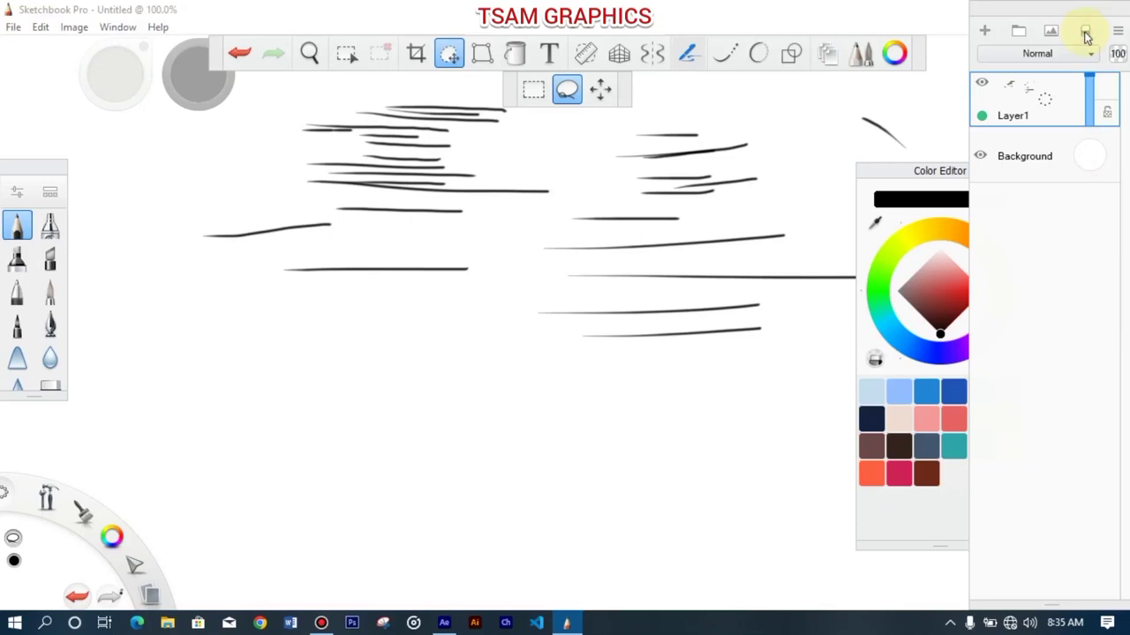
pyautogui.click(1086, 33)
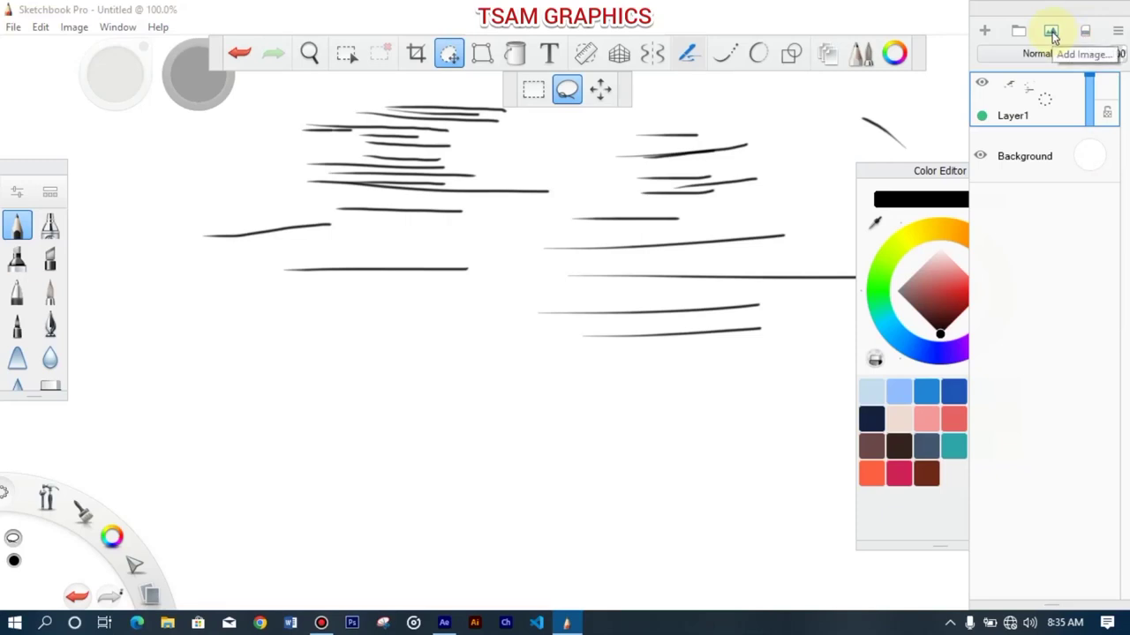
pyautogui.click(1116, 29)
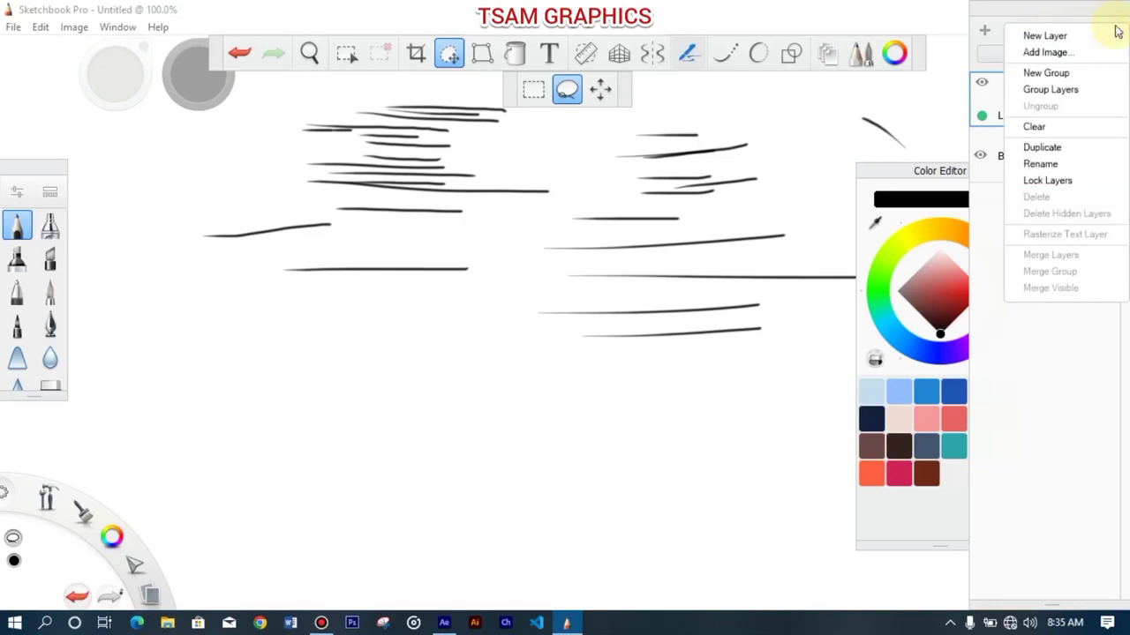
pyautogui.click(998, 309)
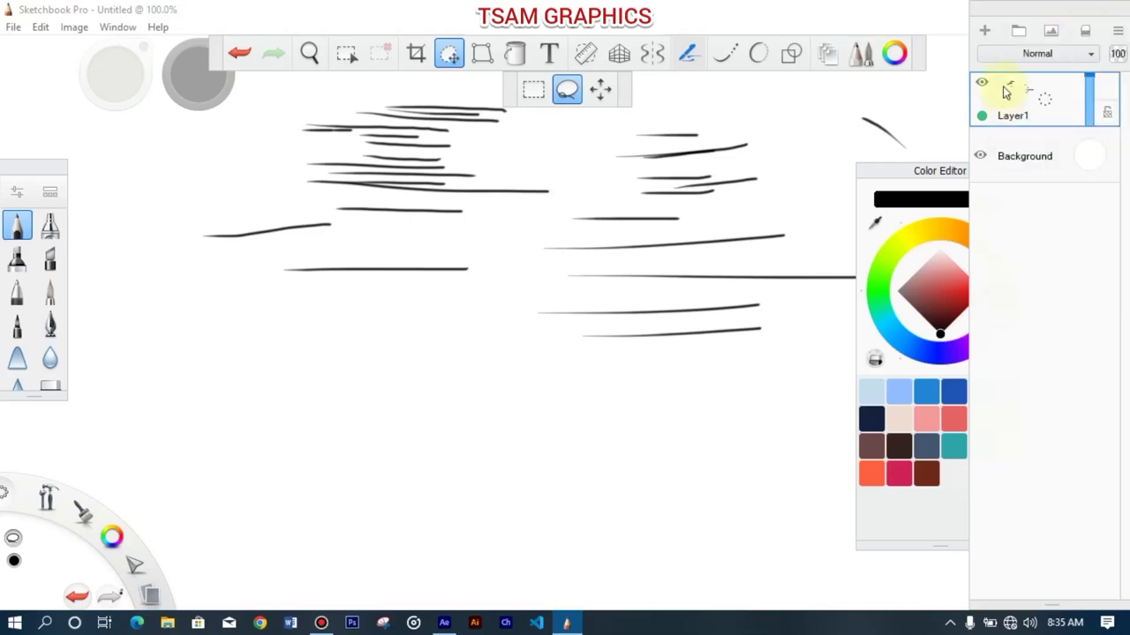
# Step: Add eight new empty layers above Layer1
pyautogui.click(986, 32)
pyautogui.click(986, 32)
pyautogui.click(986, 32)
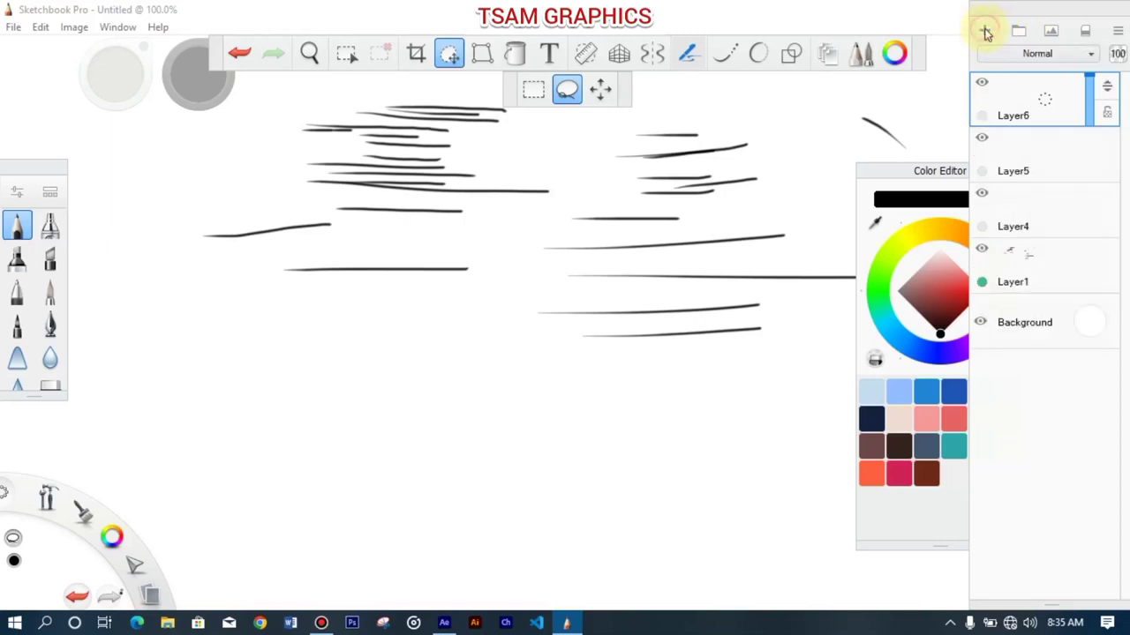
pyautogui.click(986, 32)
pyautogui.click(986, 32)
pyautogui.click(986, 32)
pyautogui.click(986, 32)
pyautogui.click(986, 32)
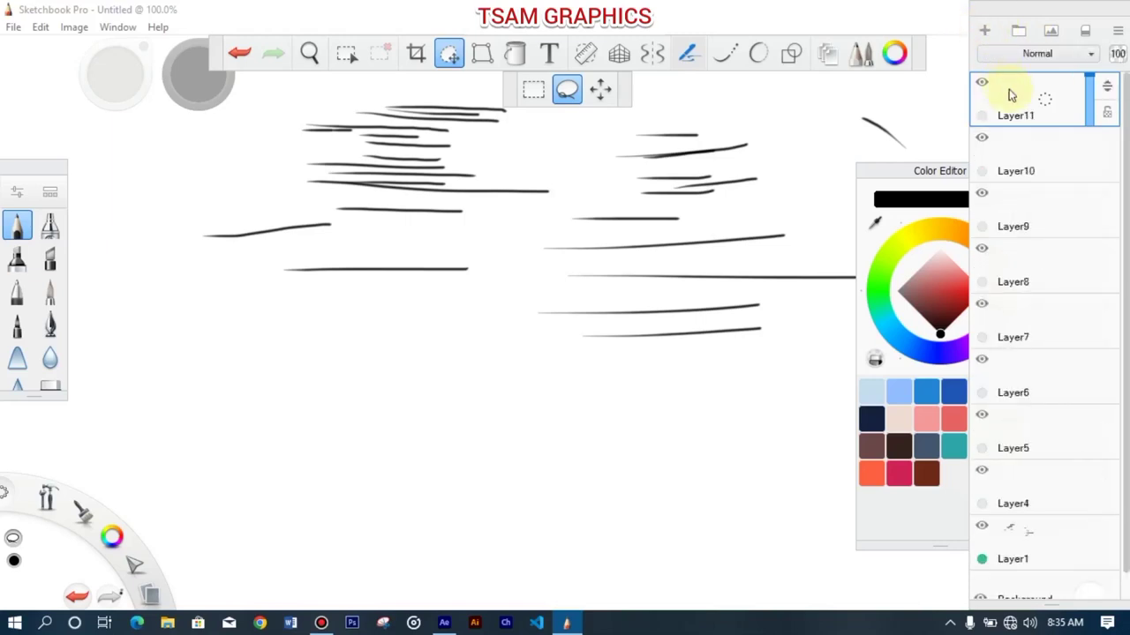
# Step: Rename the topmost layer, Layer11, as Tsam Graphics
pyautogui.moveTo(1016, 120); pyautogui.dragTo(1062, 113)
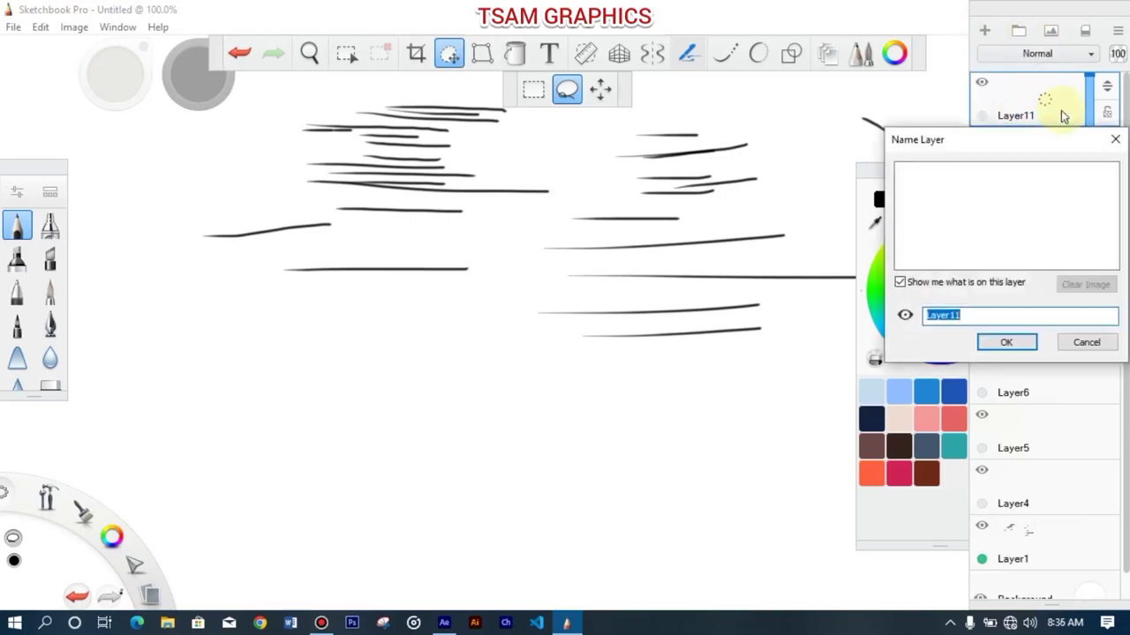
pyautogui.write('Tsam Graphics')
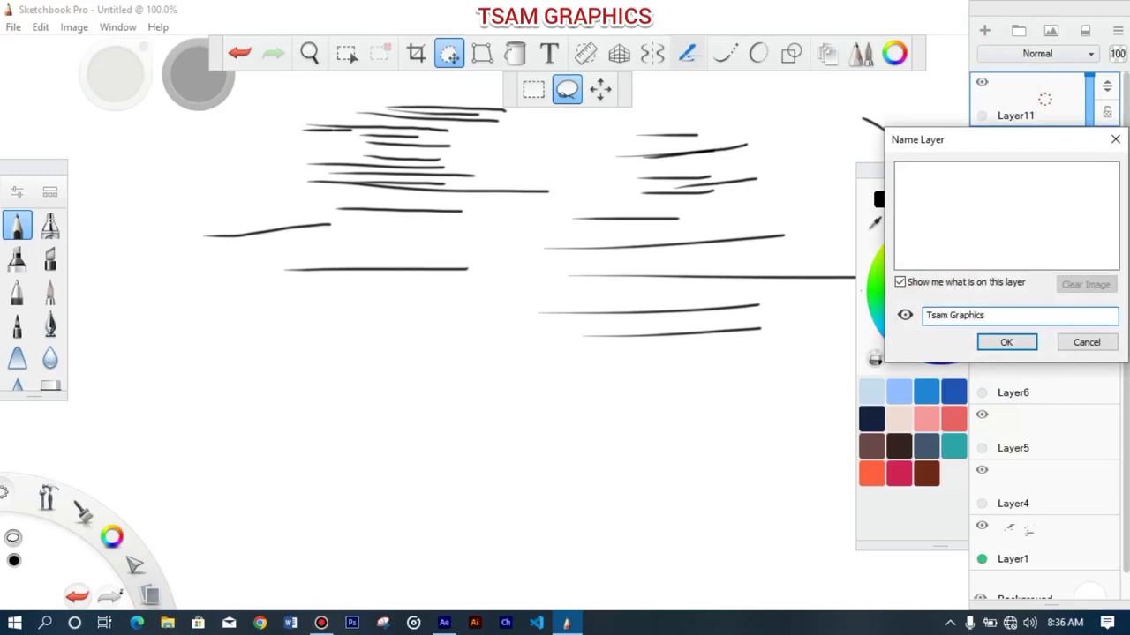
pyautogui.press('Return')
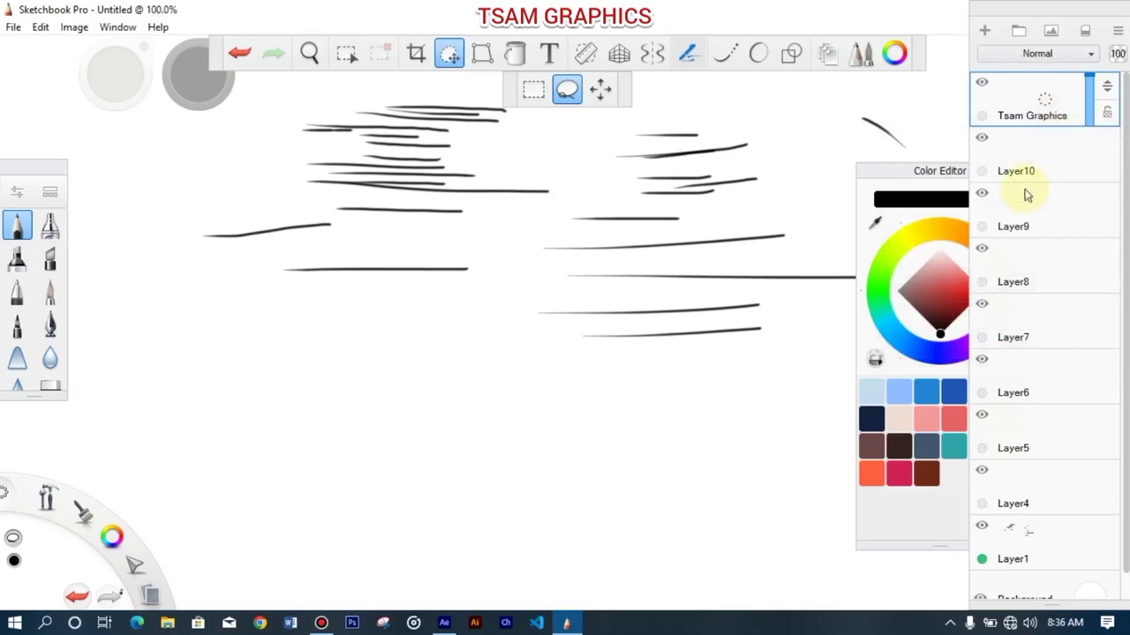
# Step: Rename Layer10 as YOtube Content
pyautogui.moveTo(1026, 172); pyautogui.dragTo(1092, 164)
pyautogui.write('YOtube Content')
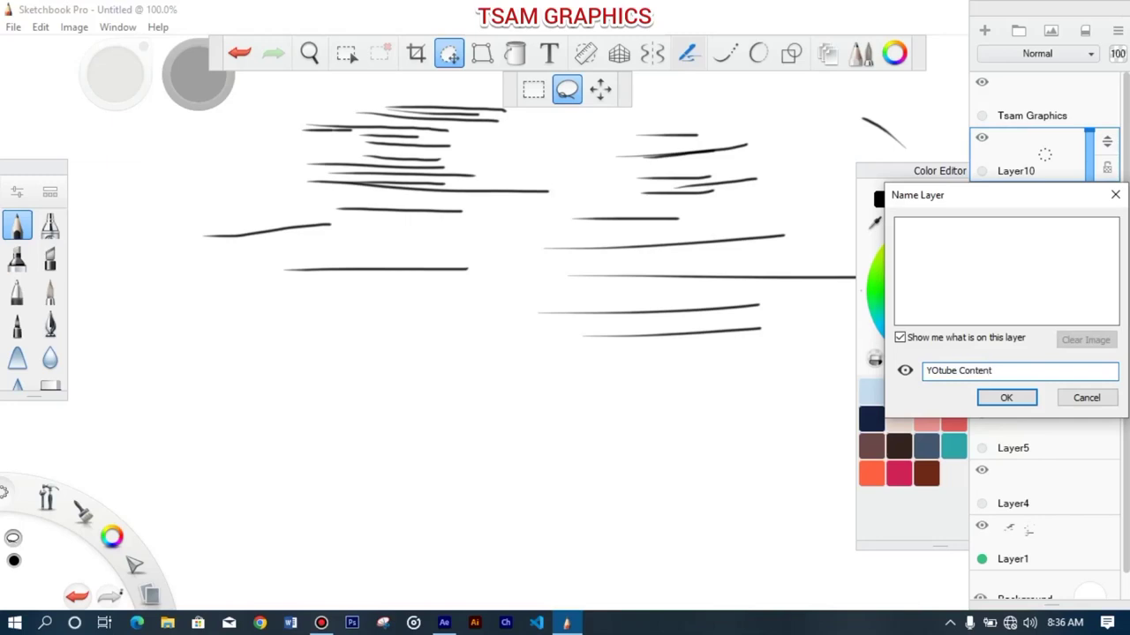
pyautogui.press('Return')
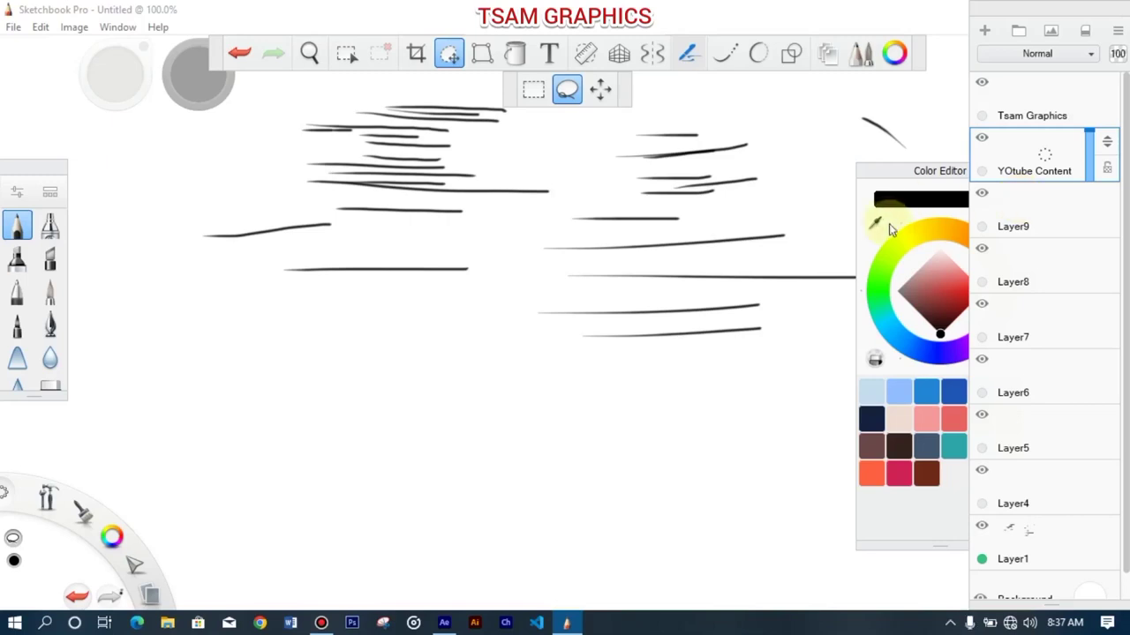
# Step: Leave the transform tool, zoom the canvas out to about 66%, and reposition it so its edges can be seen
pyautogui.click(451, 54)
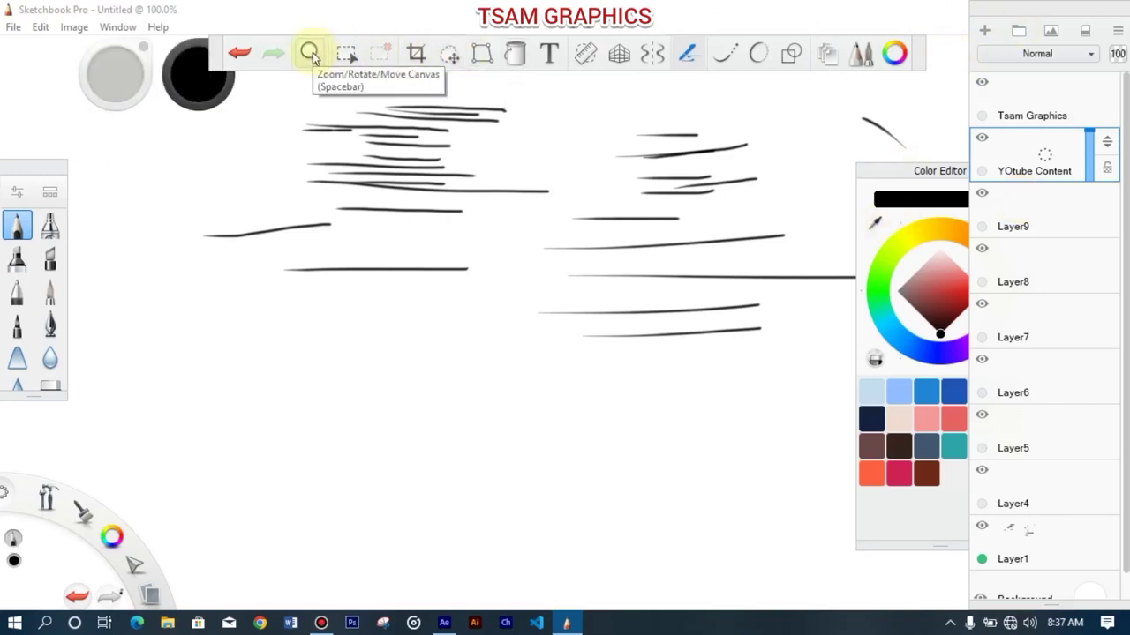
pyautogui.moveTo(311, 56); pyautogui.dragTo(801, 342)
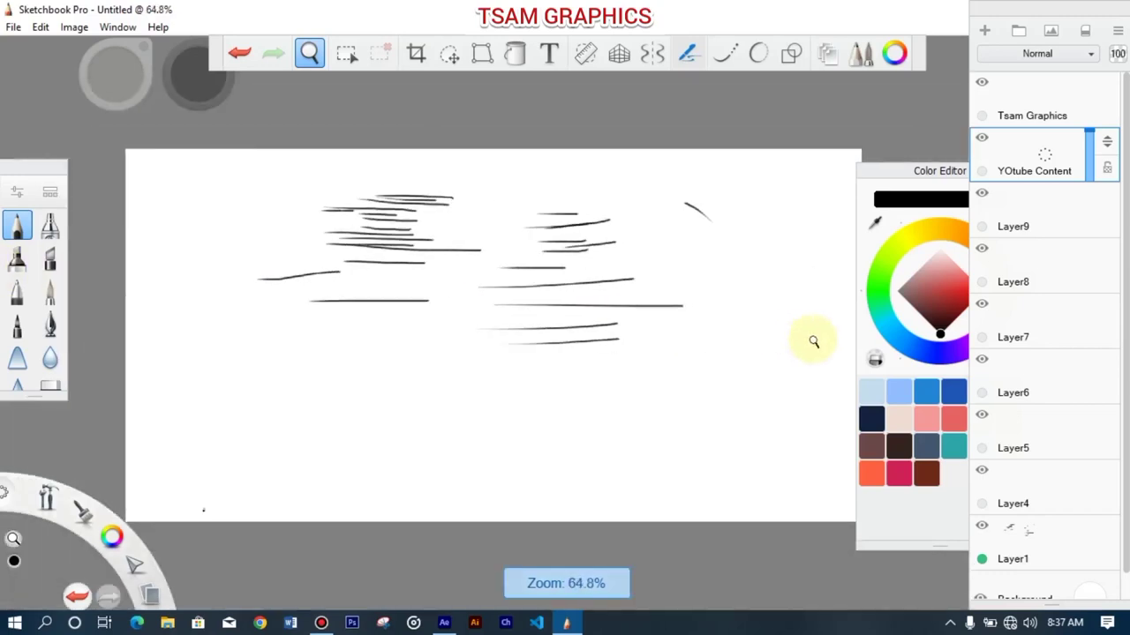
pyautogui.moveTo(814, 342); pyautogui.dragTo(795, 230)
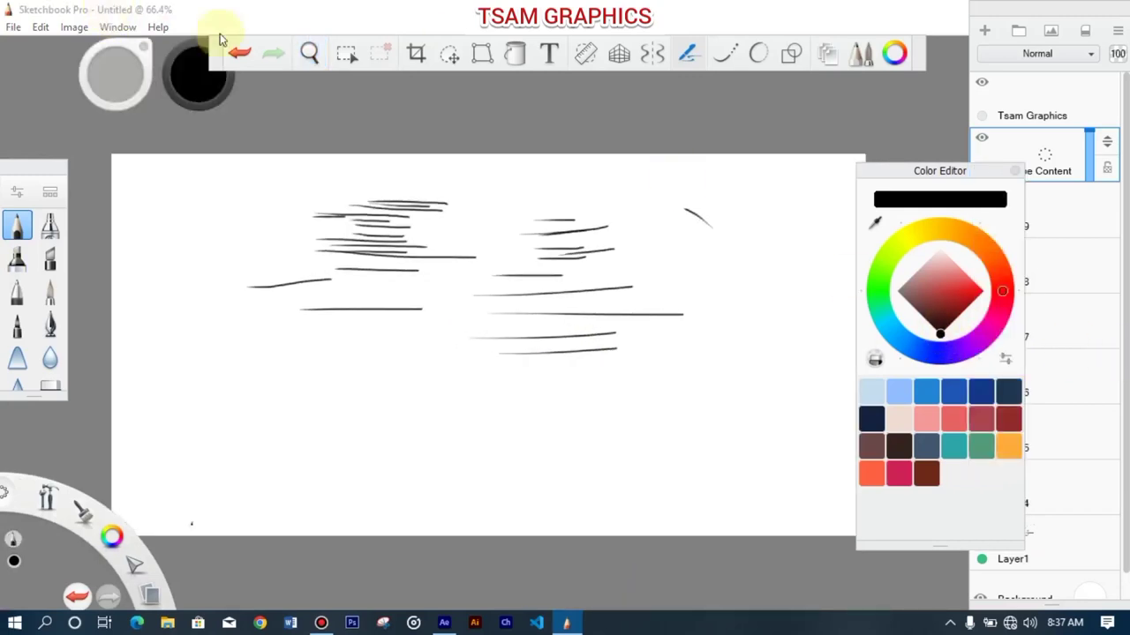
pyautogui.click(308, 55)
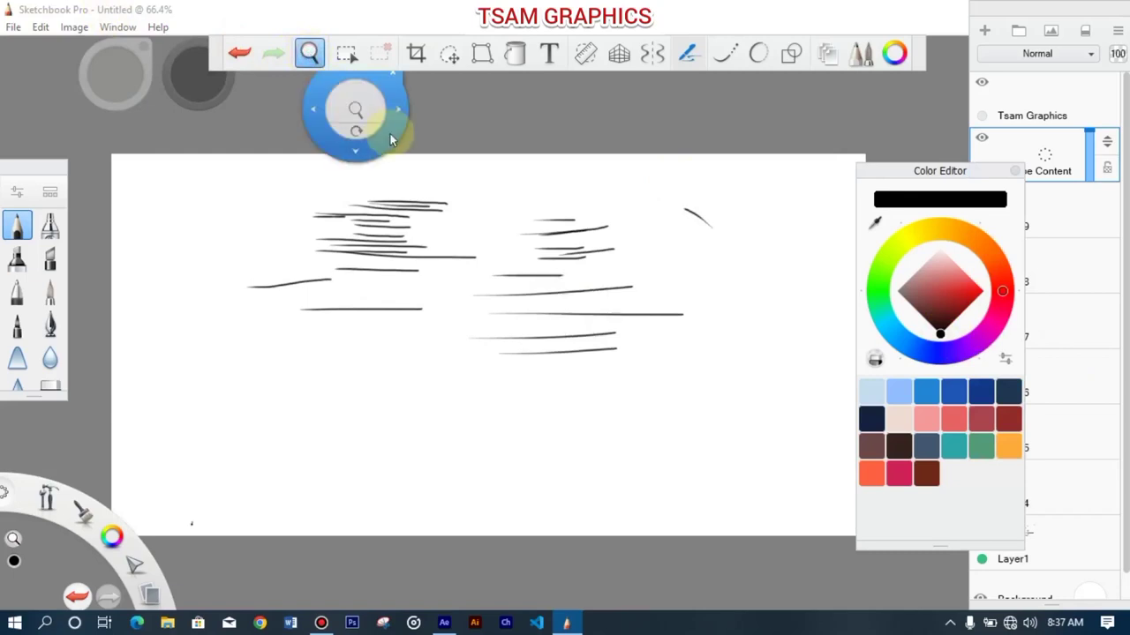
pyautogui.moveTo(356, 108); pyautogui.dragTo(247, 115)
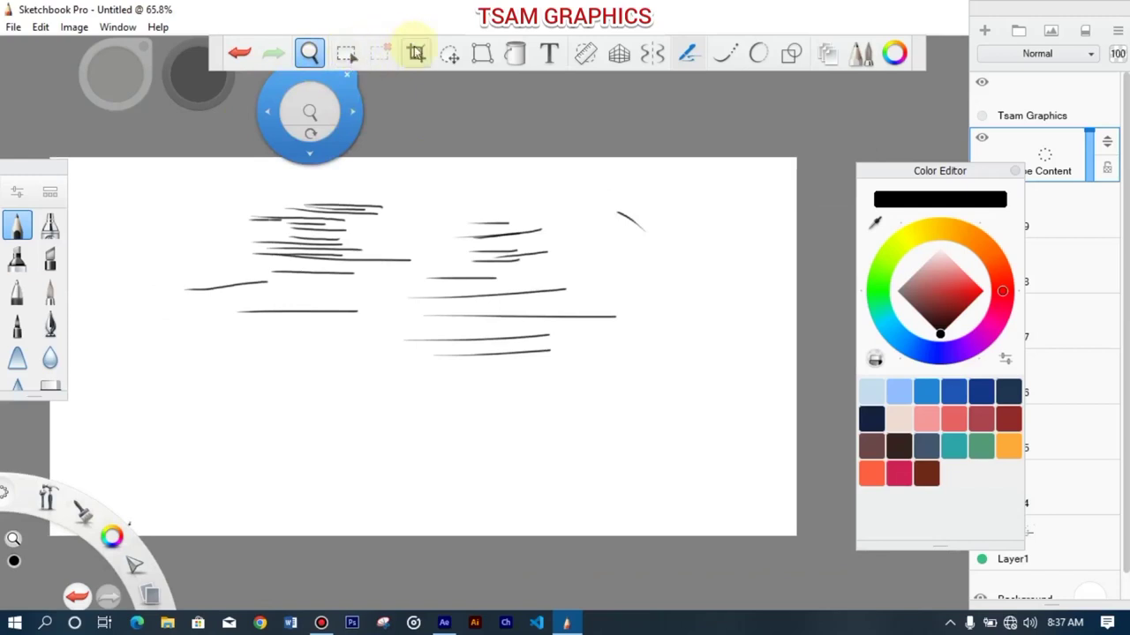
# Step: Crop the canvas to about 986 x 434 px around the pencil strokes
pyautogui.click(415, 53)
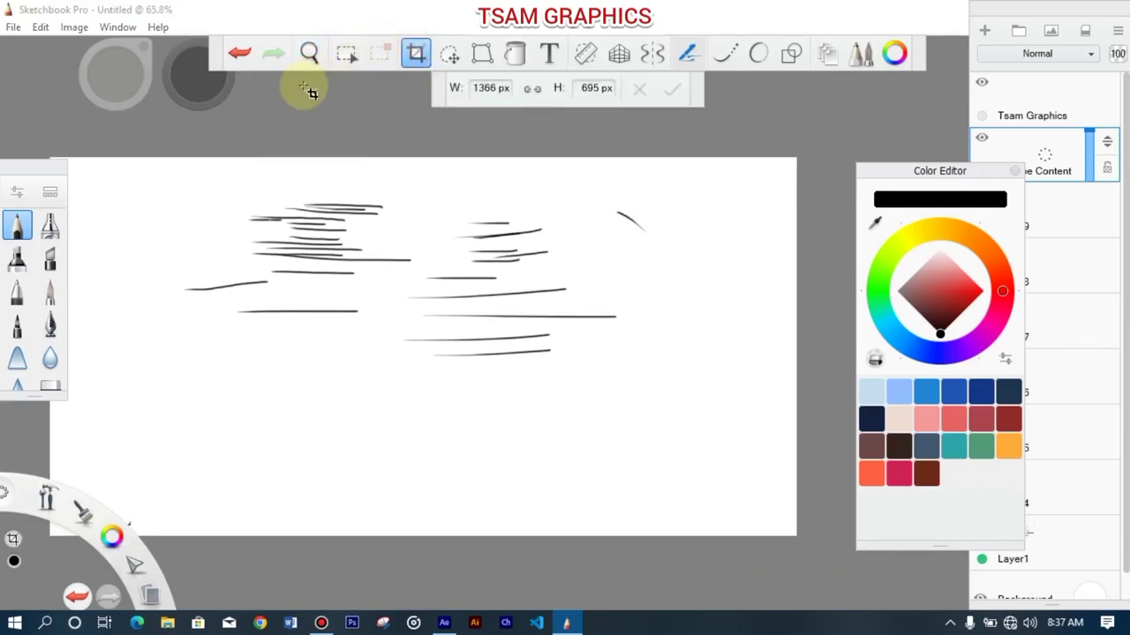
pyautogui.moveTo(181, 161); pyautogui.dragTo(660, 416)
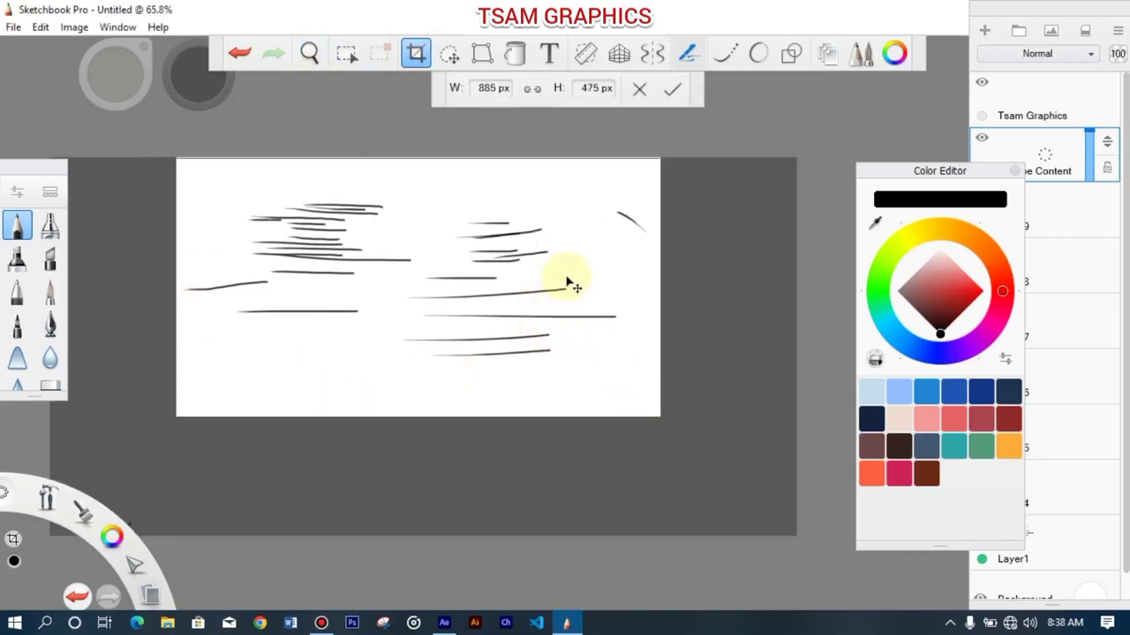
pyautogui.click(714, 361)
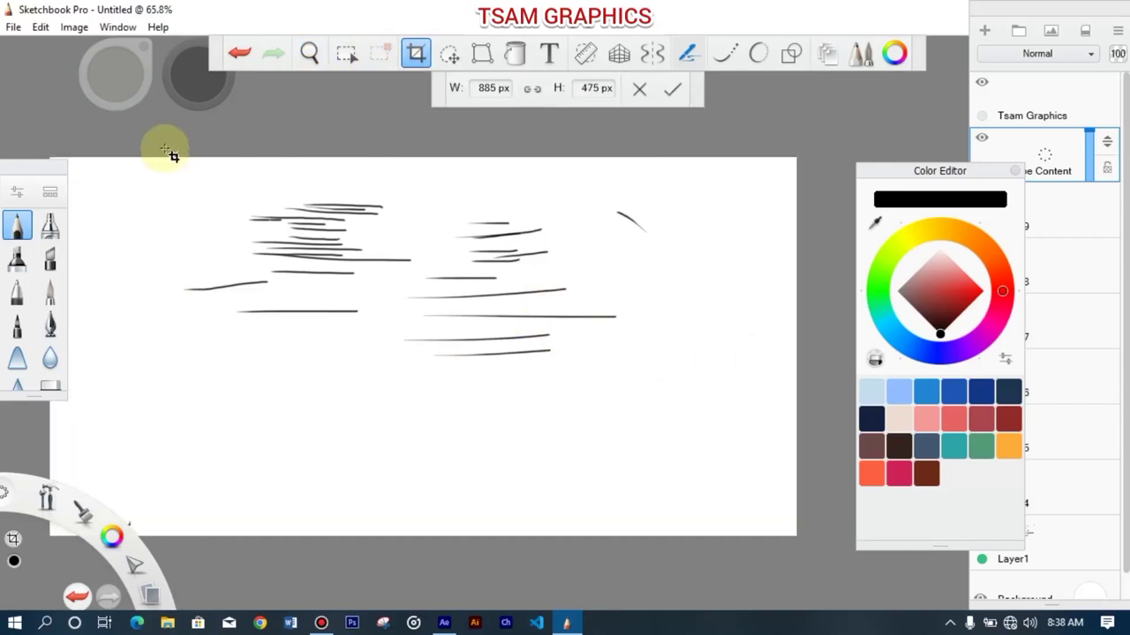
pyautogui.moveTo(161, 159); pyautogui.dragTo(626, 385)
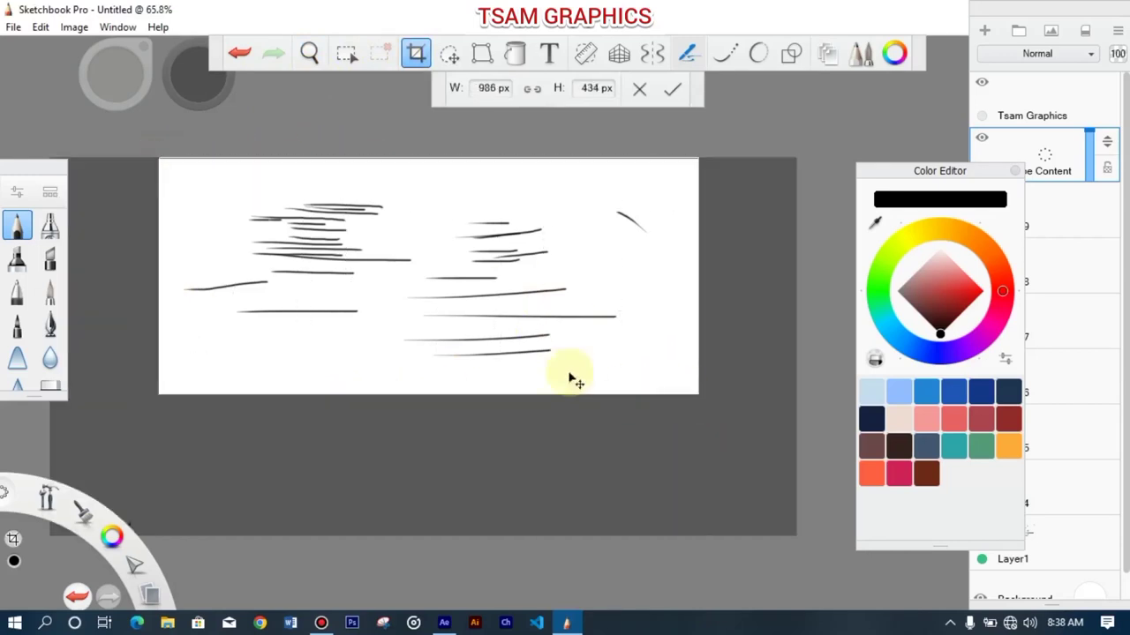
pyautogui.click(672, 88)
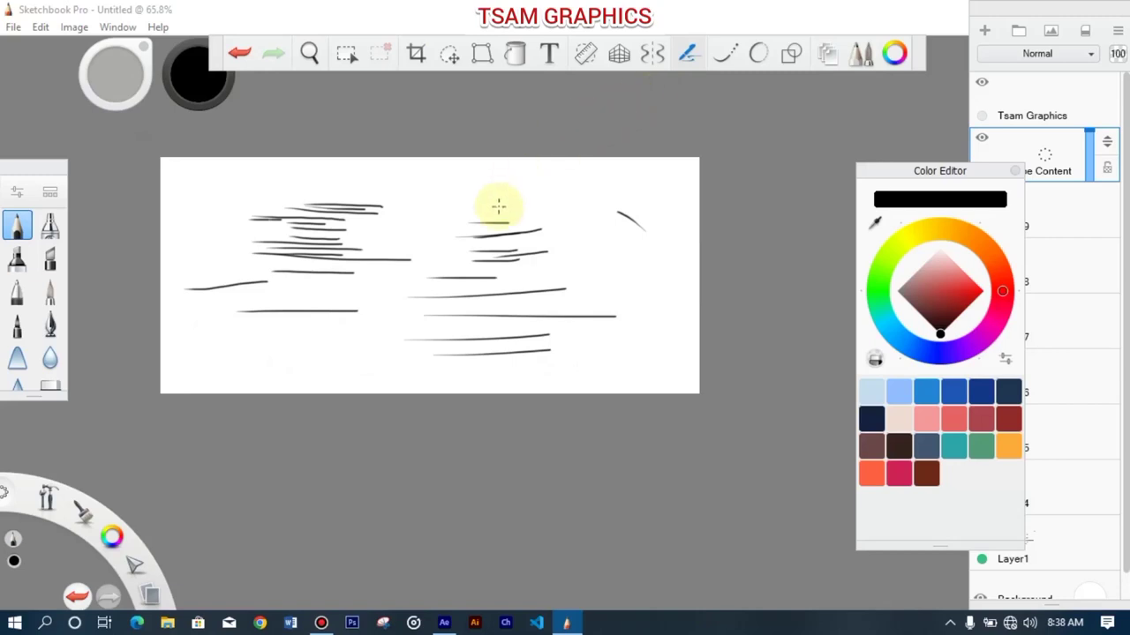
# Step: Close the current document without saving its changes
pyautogui.hotkey('ctrl', 'w')
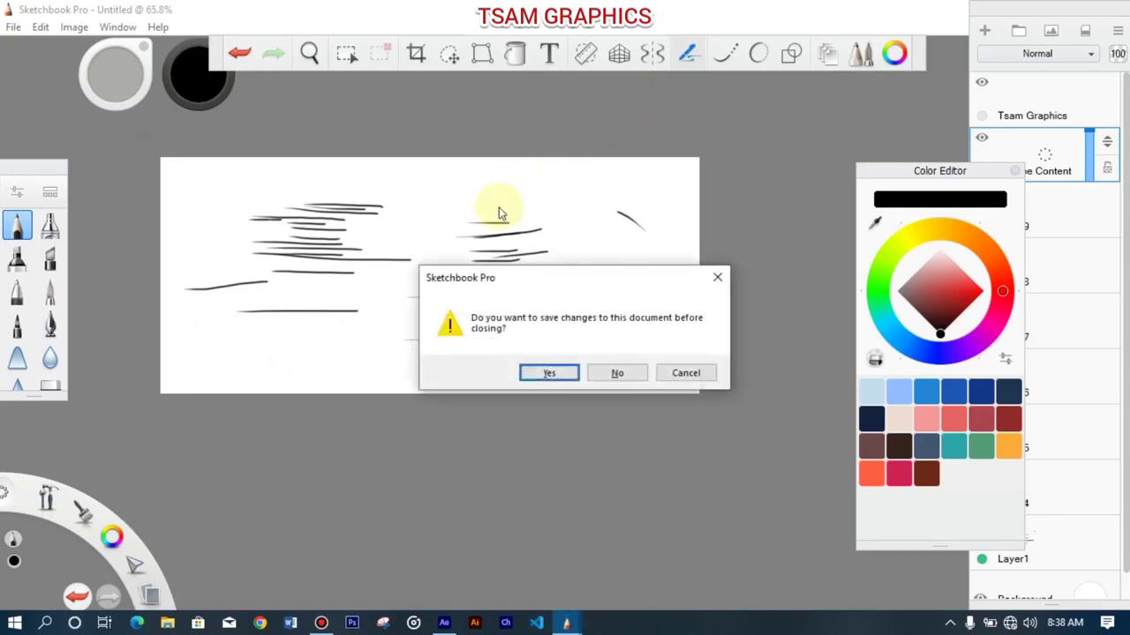
pyautogui.press('Tab')
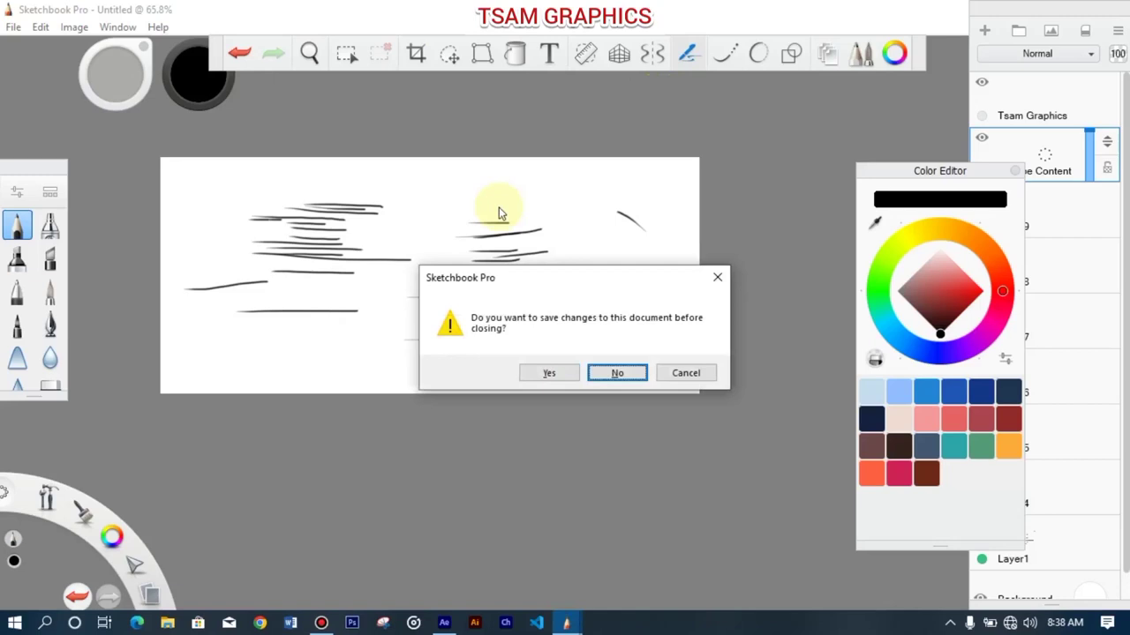
pyautogui.press('Return')
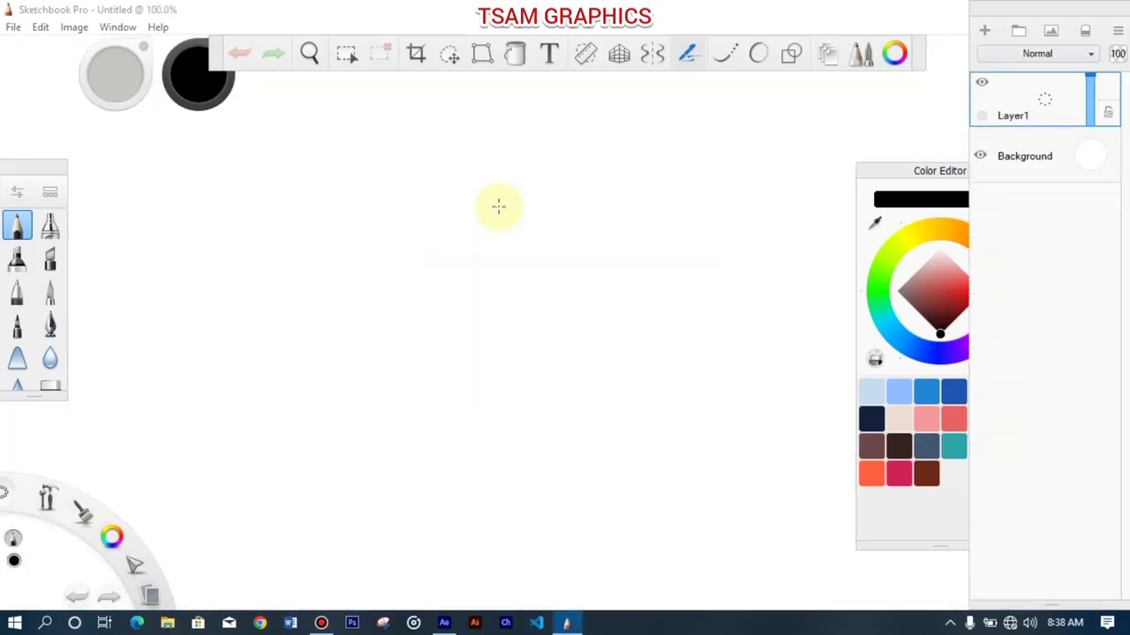
# Step: Open the image IMG_20221011_202432 from the hedfl folder in Pictures
pyautogui.hotkey('ctrl', 'o')
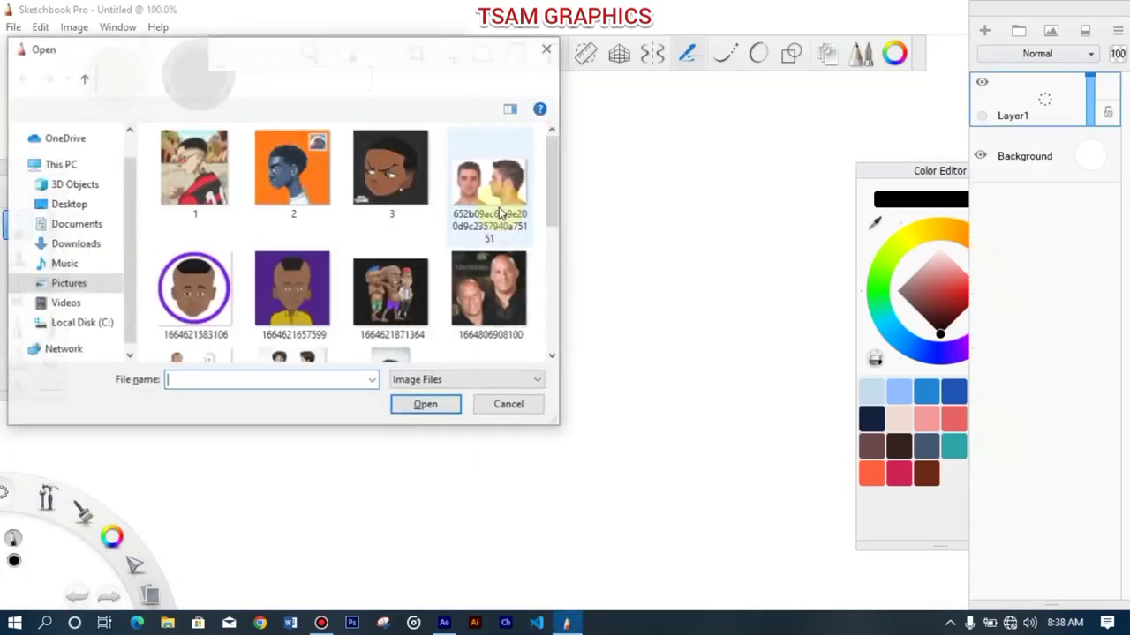
pyautogui.scroll(-5, 499, 215)
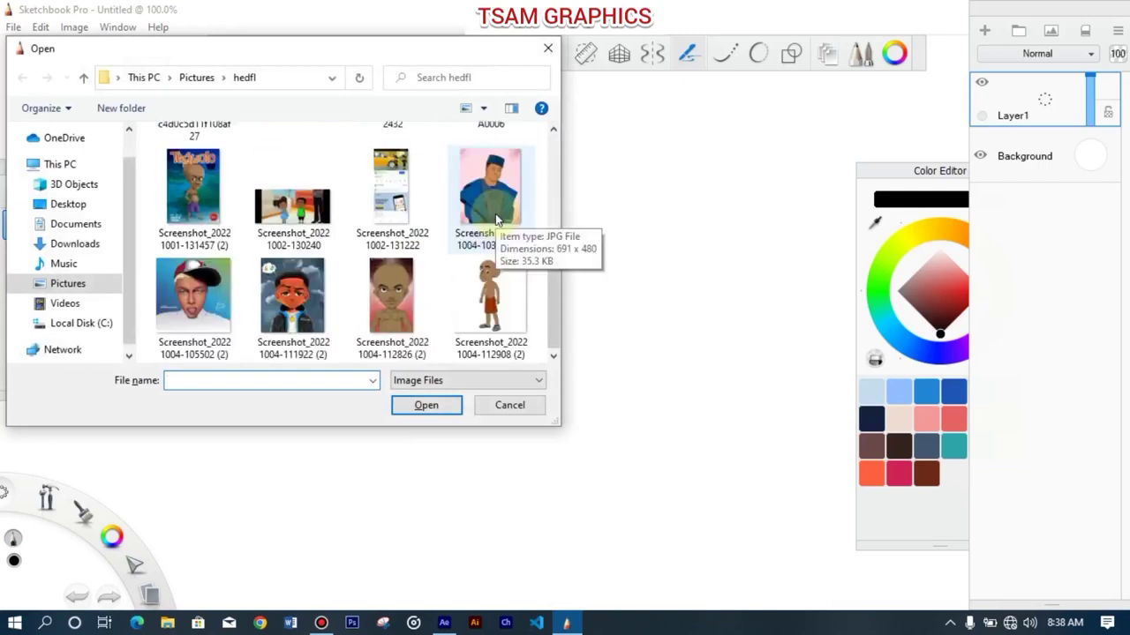
pyautogui.moveTo(553, 304); pyautogui.dragTo(557, 249)
pyautogui.click(401, 238)
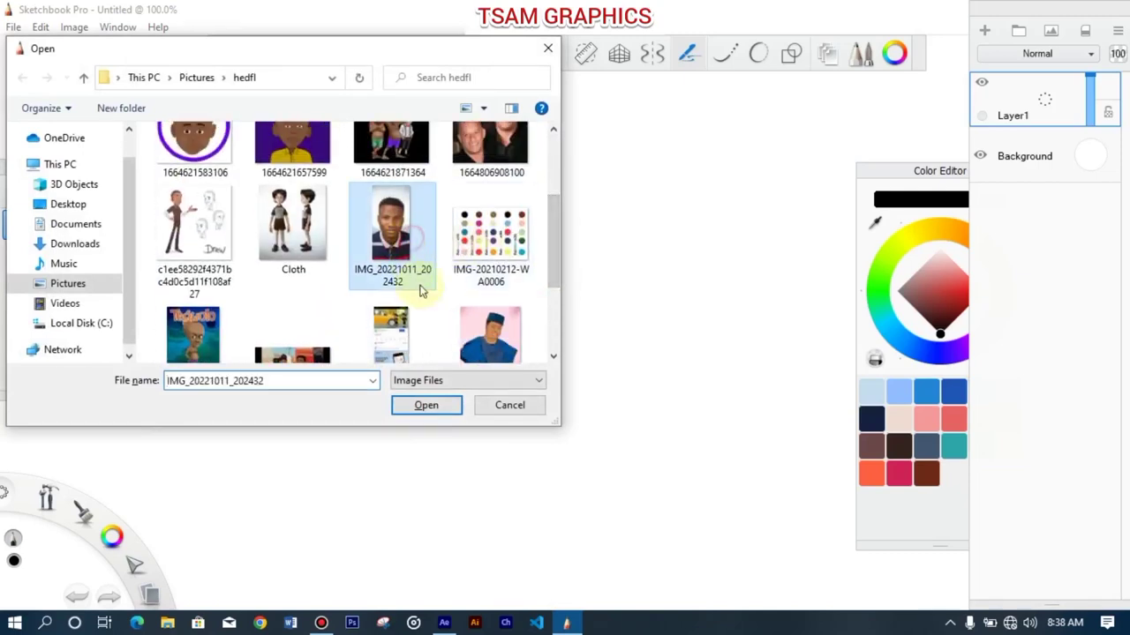
pyautogui.click(437, 404)
# Step: Zoom the portrait photo in and out and position it so the whole image is visible at about 31%
pyautogui.scroll(-5, 484, 368)
pyautogui.scroll(15, 488, 365)
pyautogui.scroll(-15, 488, 365)
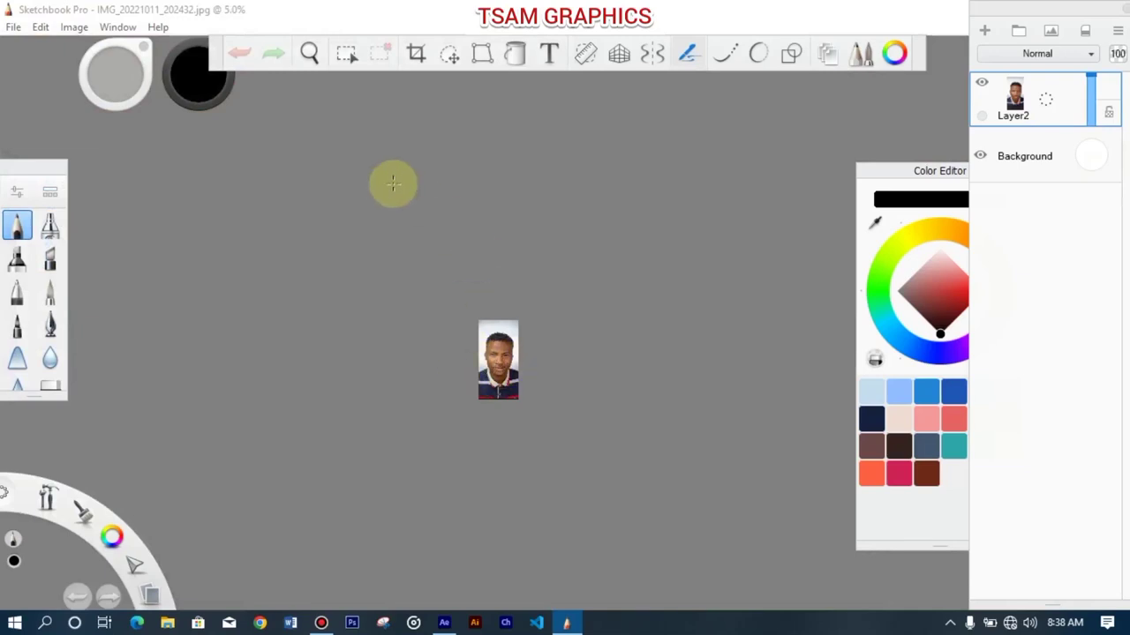
pyautogui.click(309, 53)
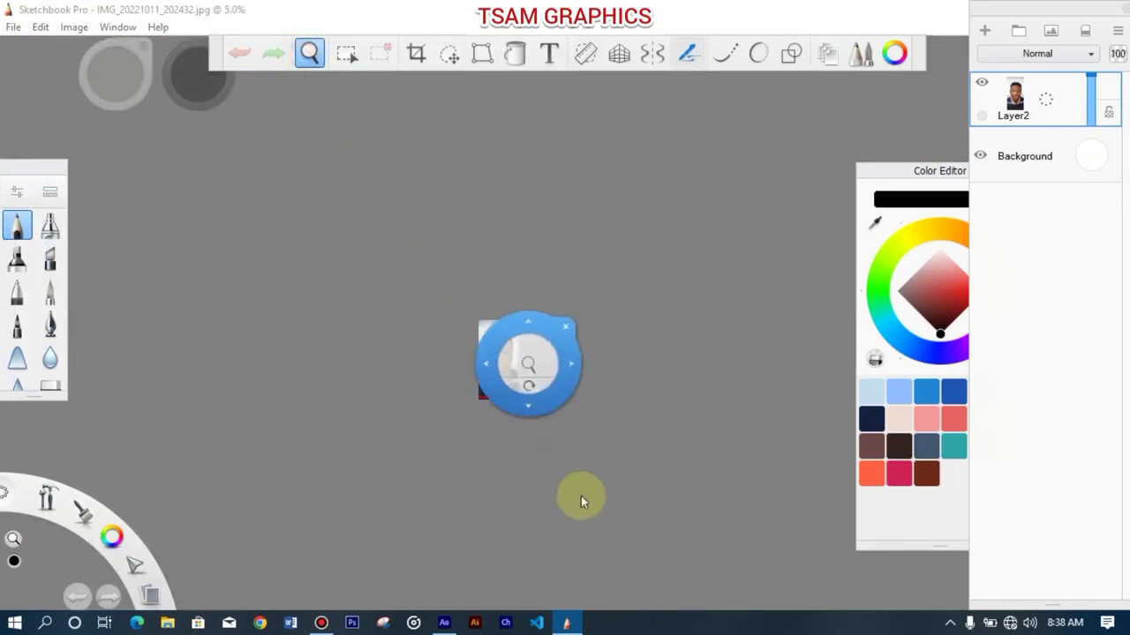
pyautogui.moveTo(564, 466); pyautogui.dragTo(730, 344)
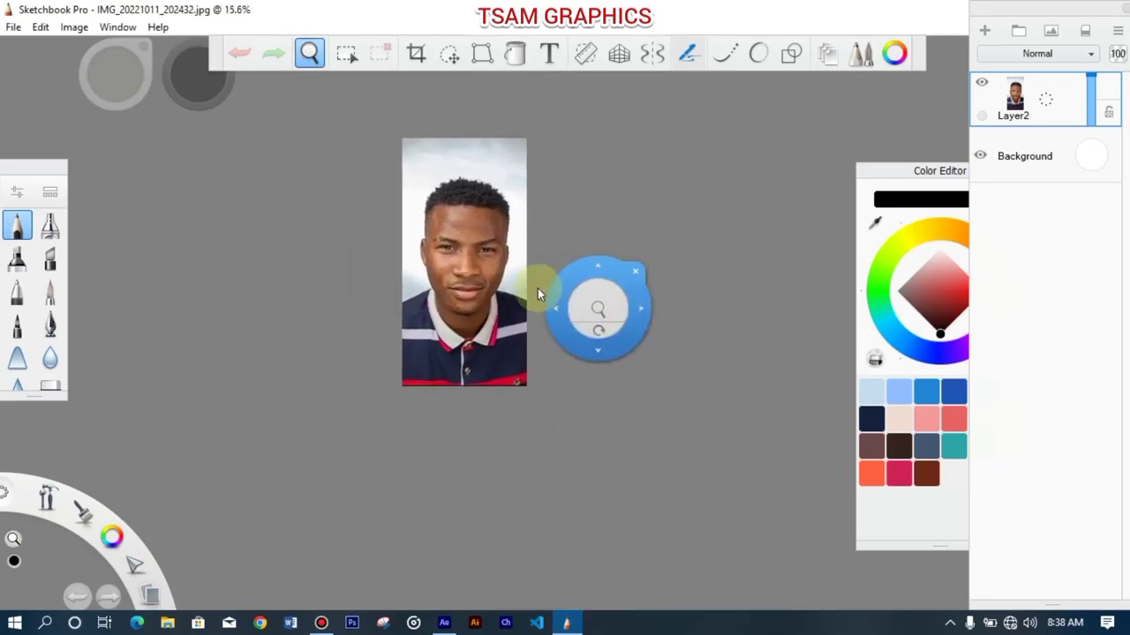
pyautogui.moveTo(578, 303); pyautogui.dragTo(567, 159)
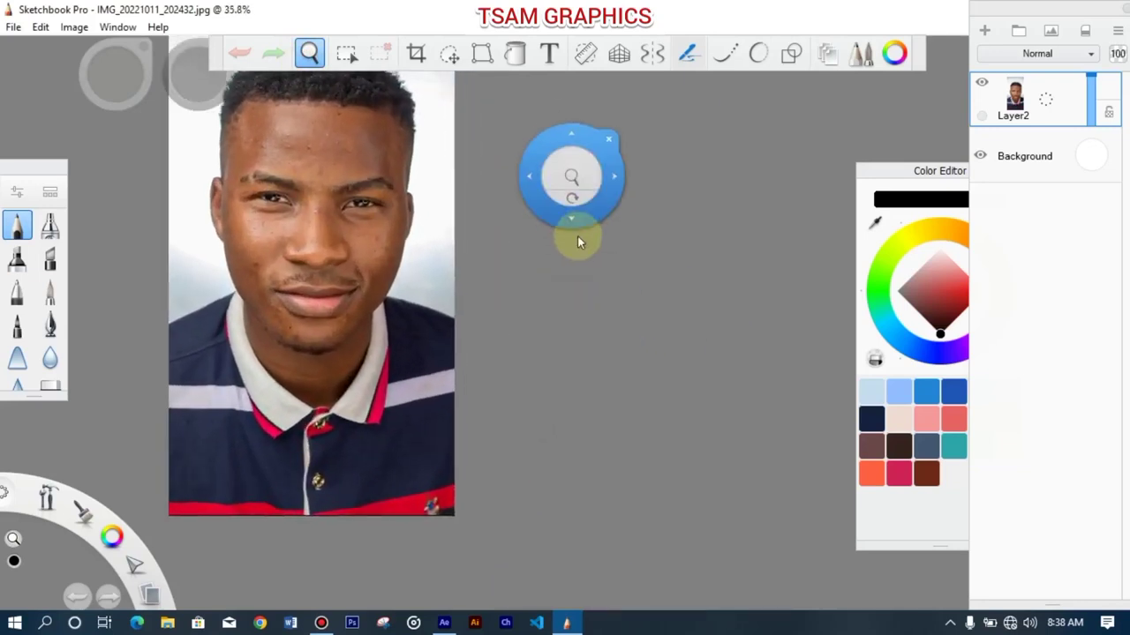
pyautogui.moveTo(608, 190); pyautogui.dragTo(750, 231)
pyautogui.moveTo(504, 252); pyautogui.dragTo(497, 201)
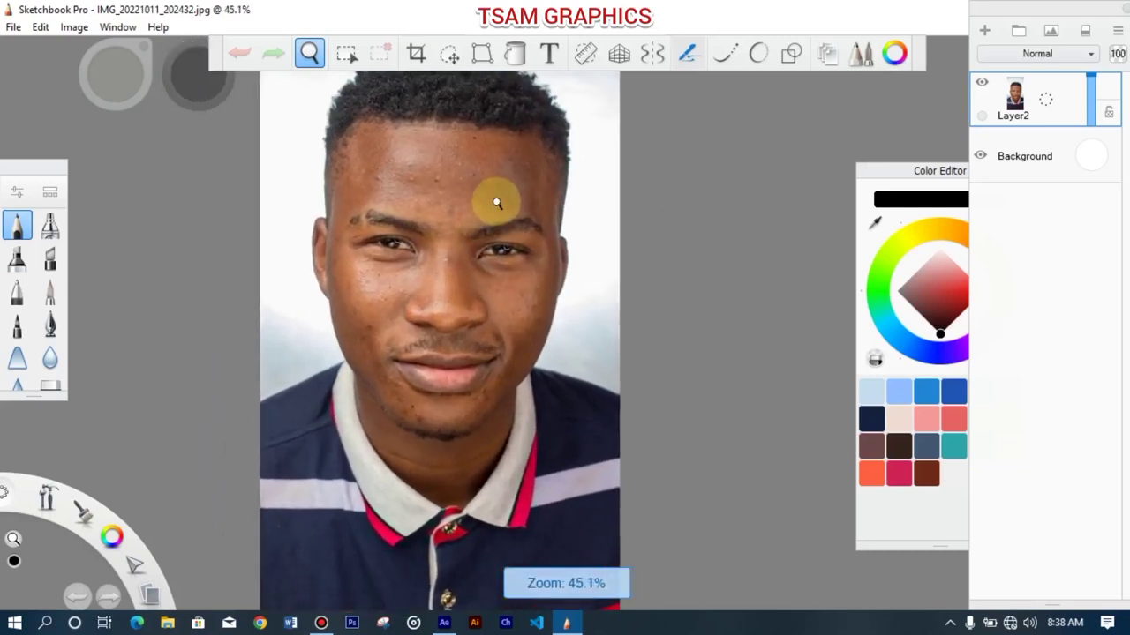
pyautogui.moveTo(415, 146); pyautogui.dragTo(348, 75)
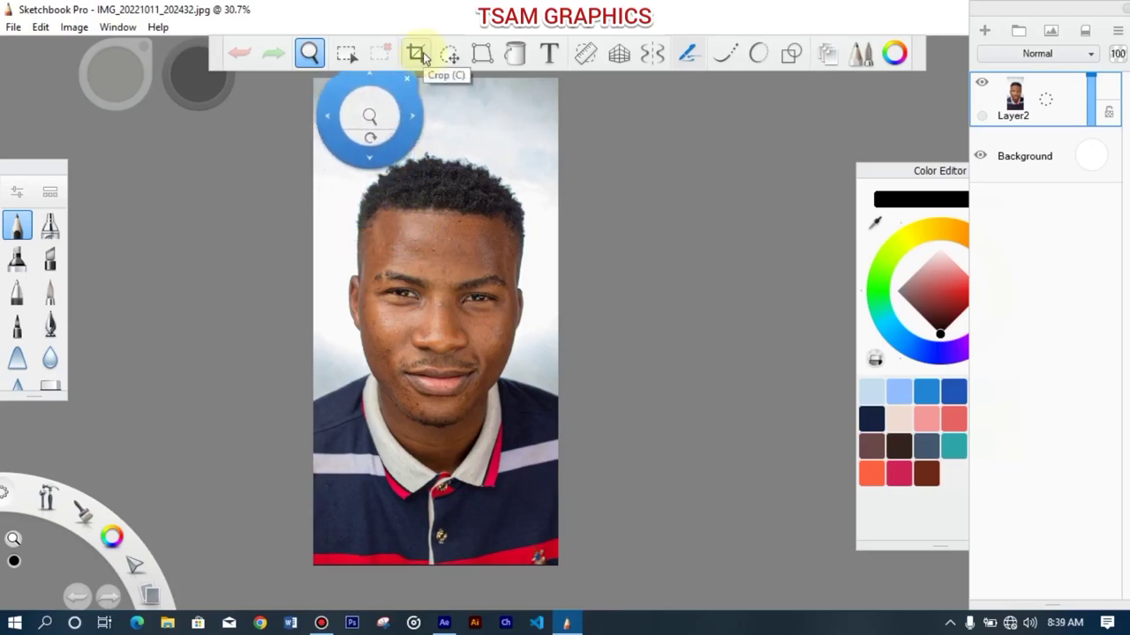
# Step: Crop the photo to about 960 x 1661 px by trimming the empty area above the head
pyautogui.click(421, 52)
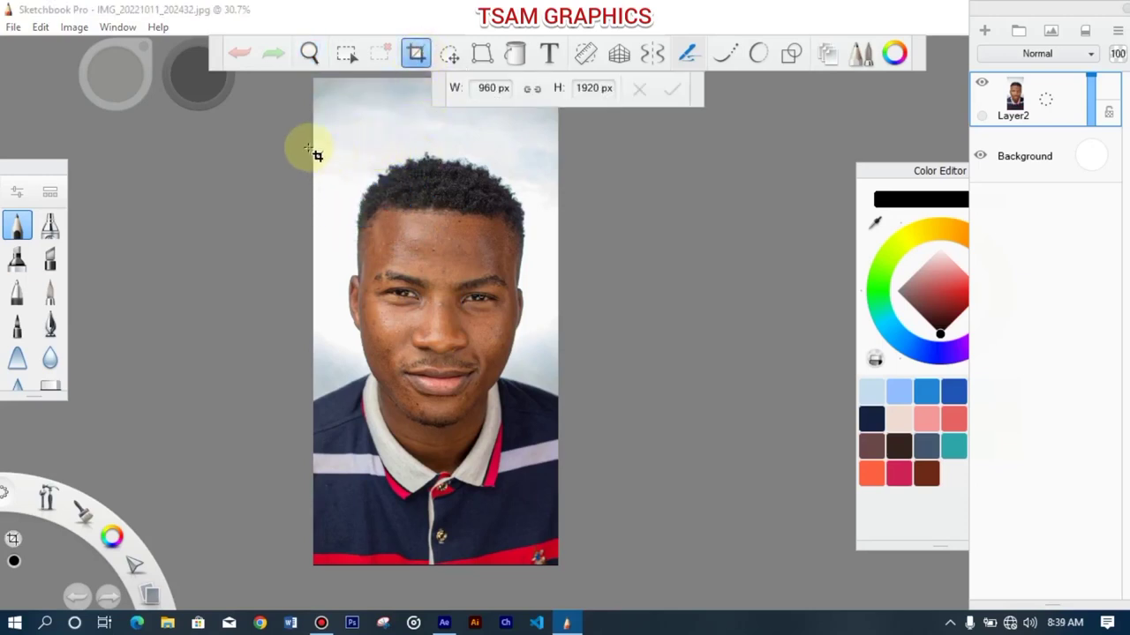
pyautogui.moveTo(317, 148); pyautogui.dragTo(574, 601)
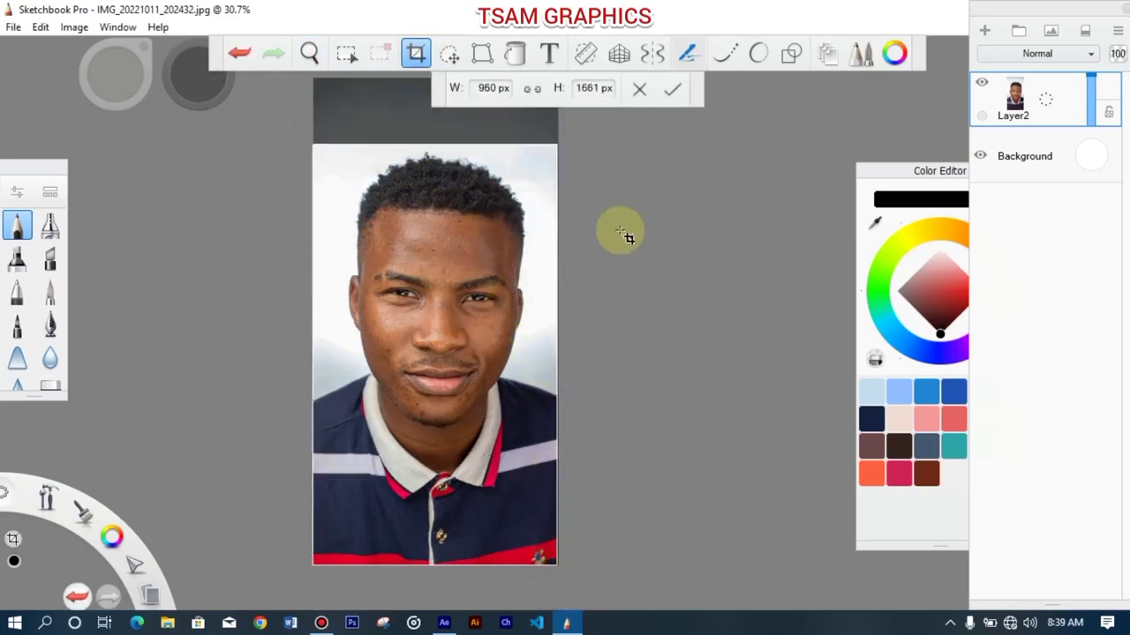
pyautogui.press('Return')
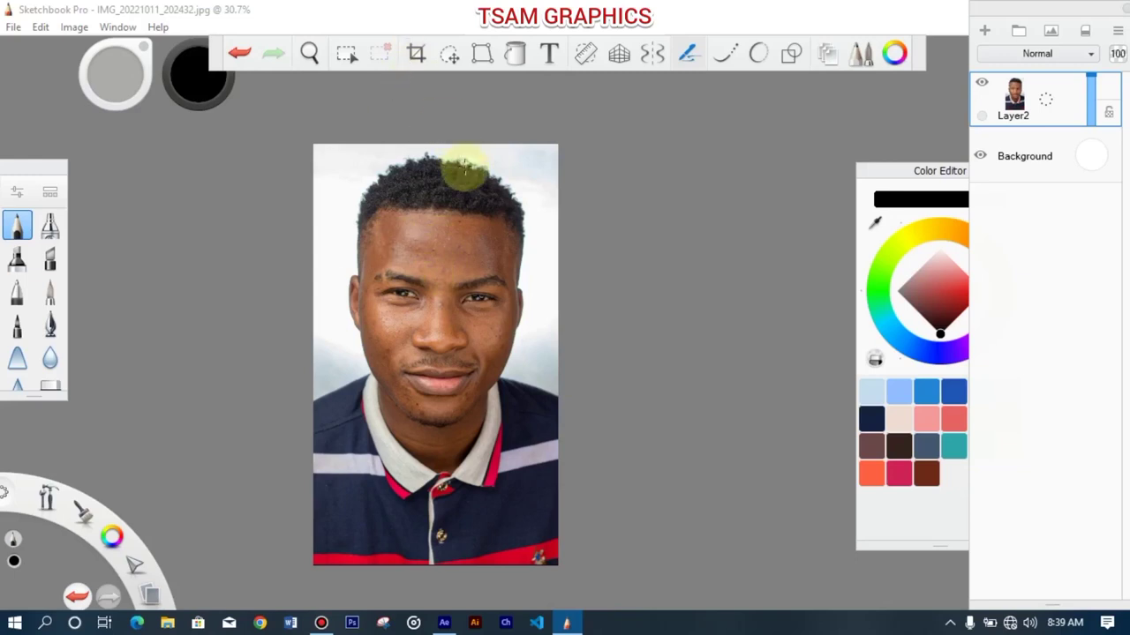
# Step: Crop the photo to about 960 x 1430 px by trimming the lower part of the shirt
pyautogui.press('c')
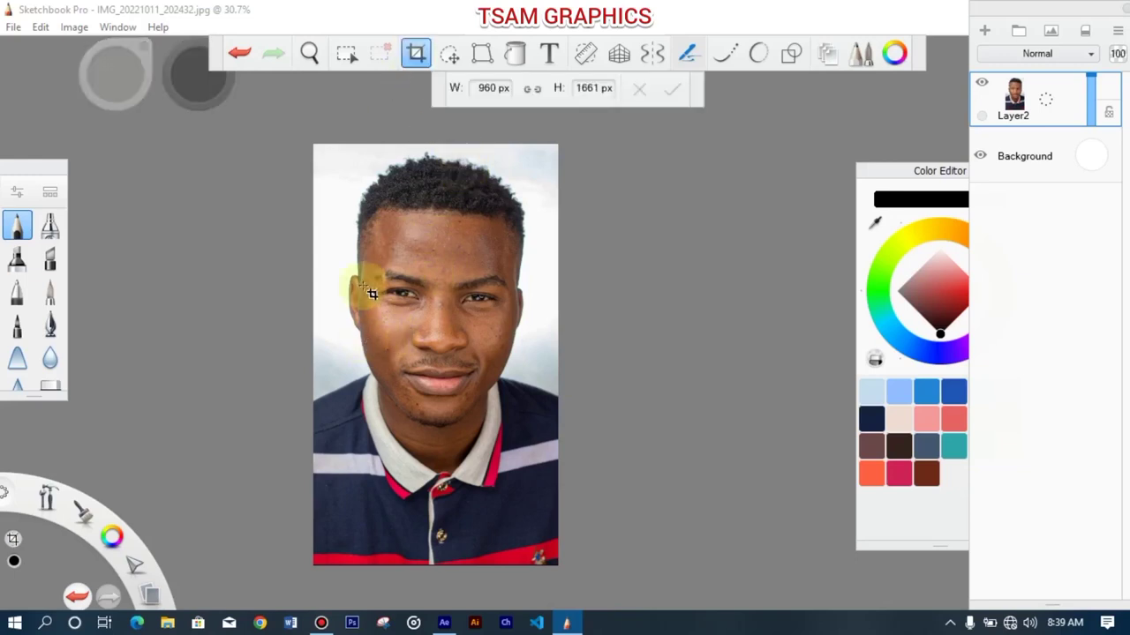
pyautogui.moveTo(300, 120); pyautogui.dragTo(569, 515)
pyautogui.press('Return')
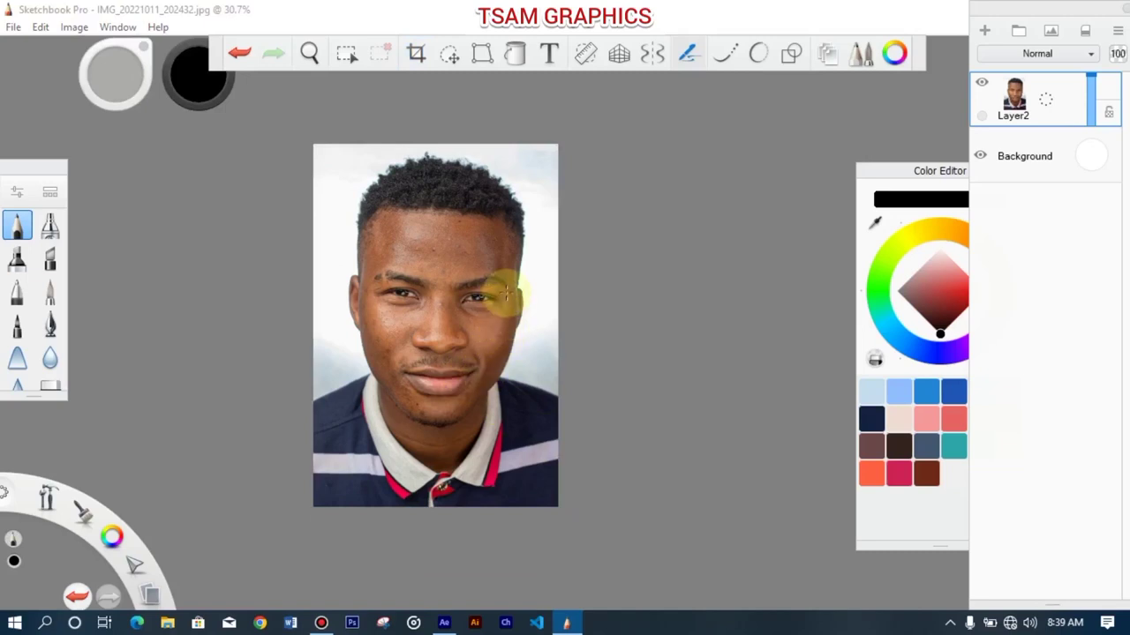
# Step: Crop the photo to about 960 x 1157 px, ending just below the chin at the collar
pyautogui.press('c')
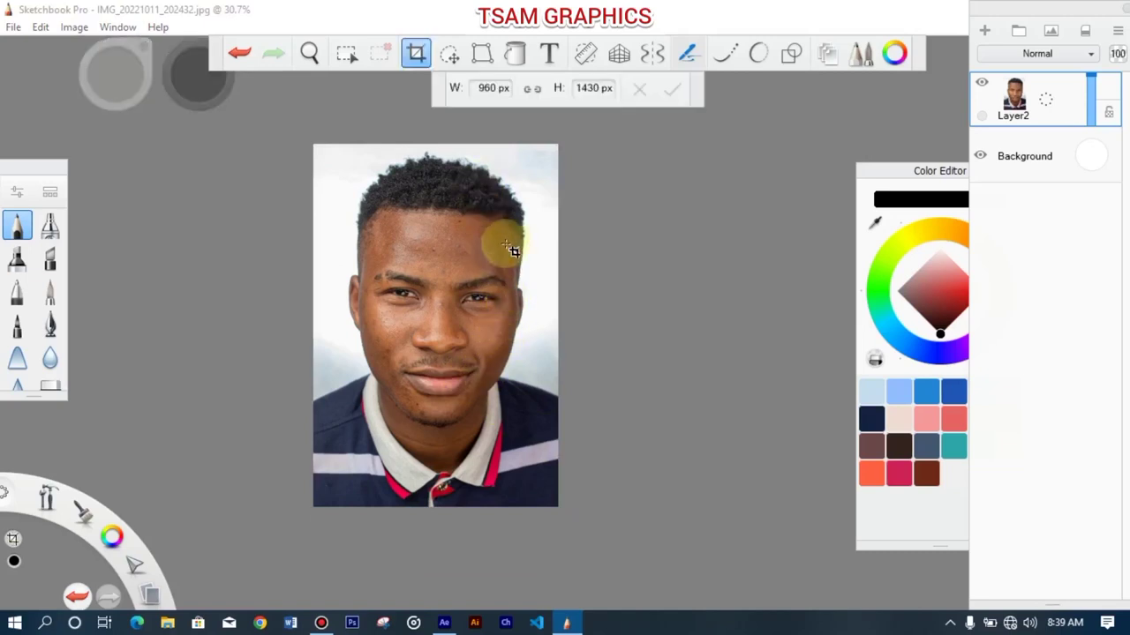
pyautogui.moveTo(316, 146); pyautogui.dragTo(573, 438)
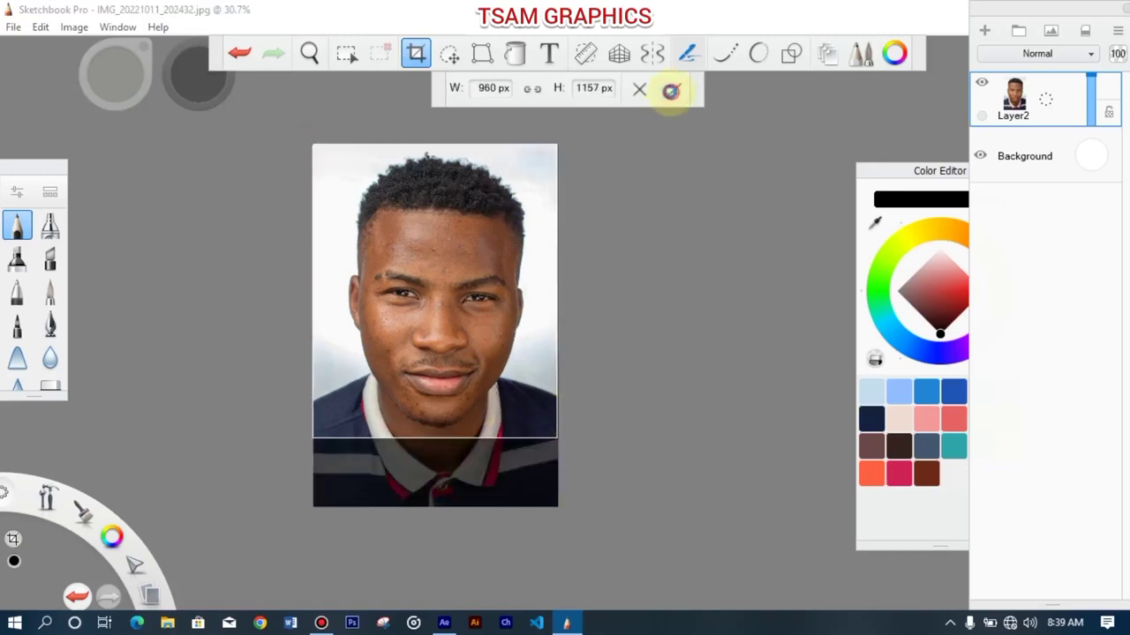
pyautogui.click(671, 91)
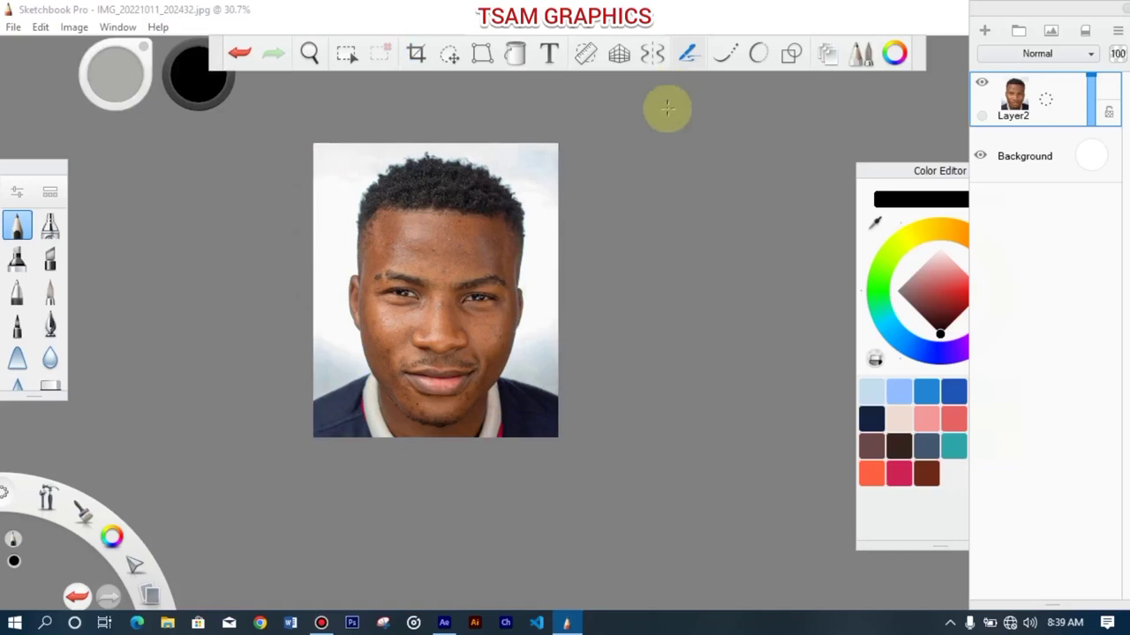
# Step: Add a new layer above the photo and set the pencil brush's hardness/size to 3.5
pyautogui.click(987, 34)
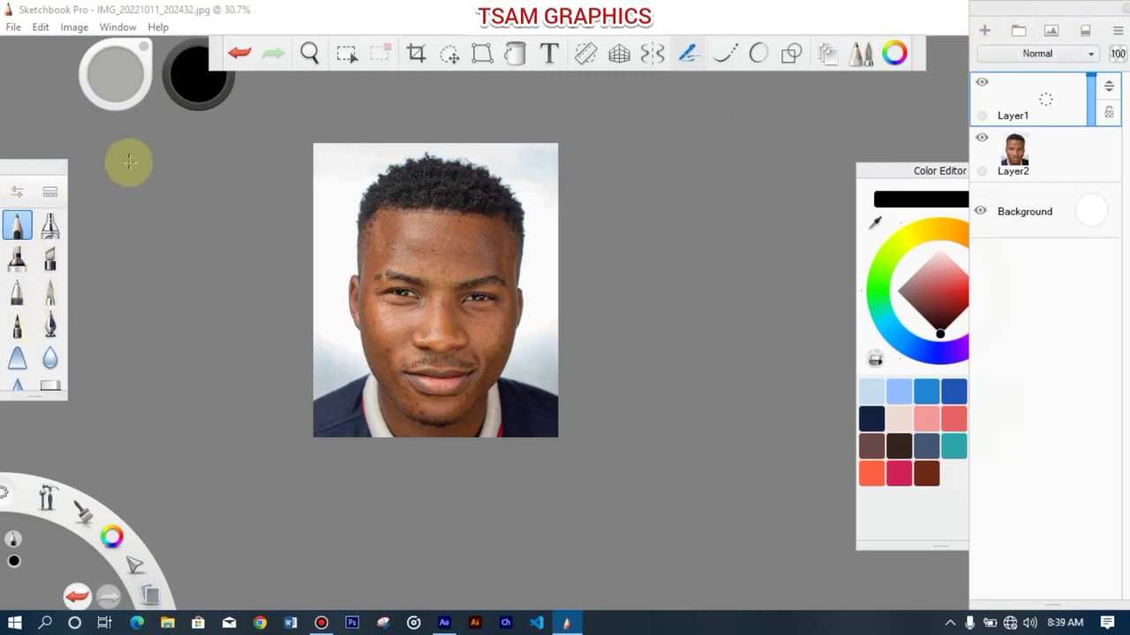
pyautogui.click(20, 192)
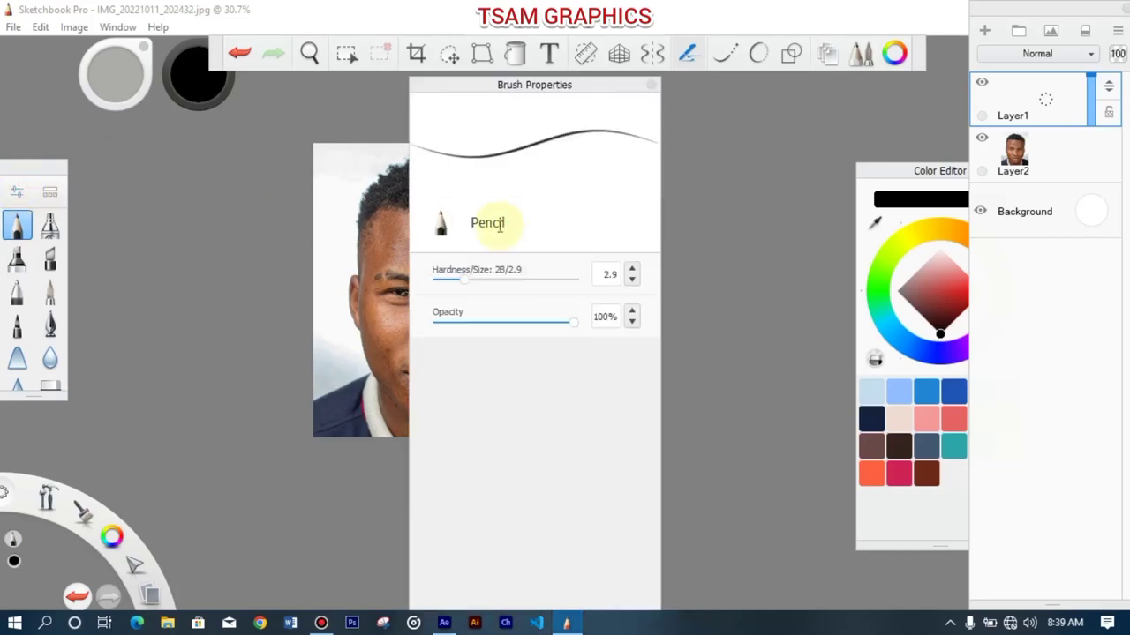
pyautogui.click(631, 280)
pyautogui.click(632, 280)
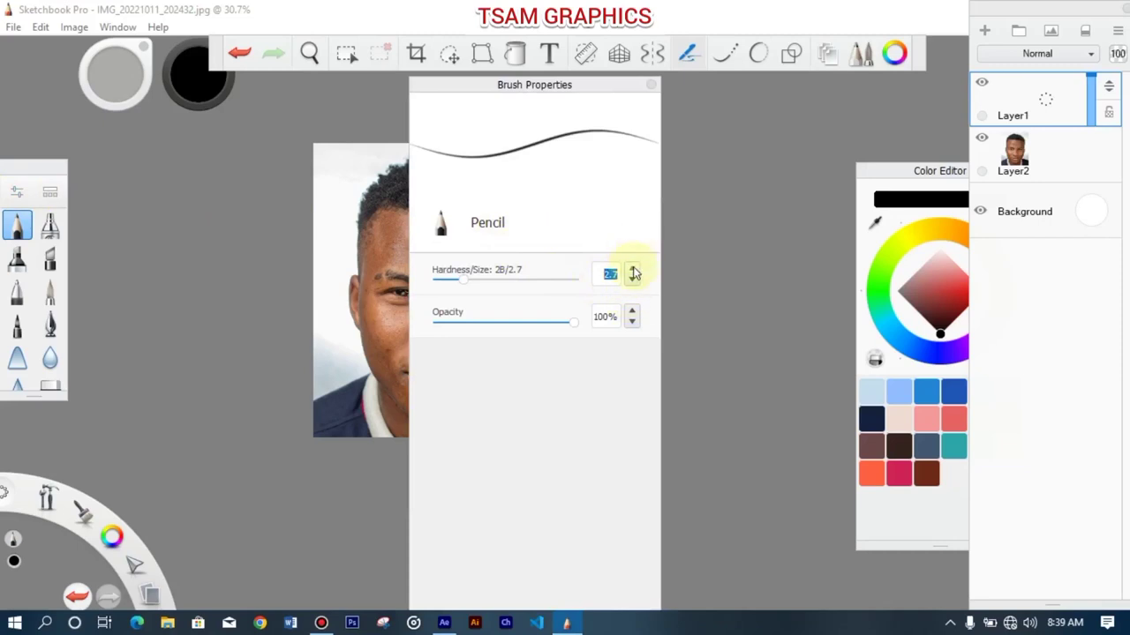
pyautogui.click(632, 270)
pyautogui.click(633, 269)
pyautogui.click(633, 269)
pyautogui.click(633, 270)
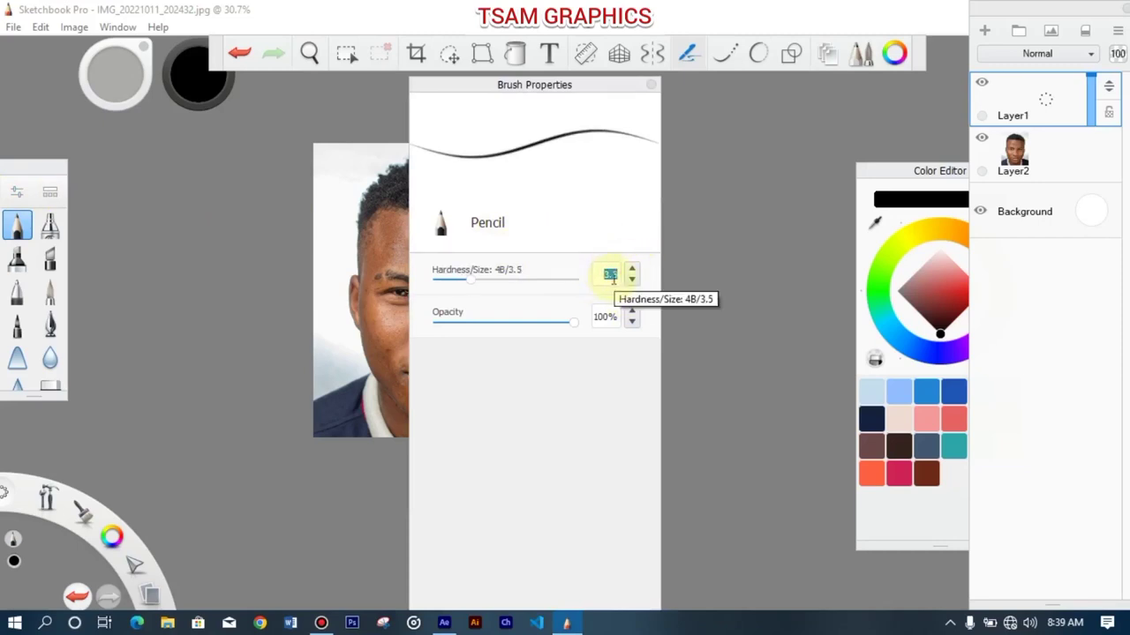
# Step: Set the pencil's size to 10 at 100% opacity and draw test strokes on the background beside the hair
pyautogui.write('5')
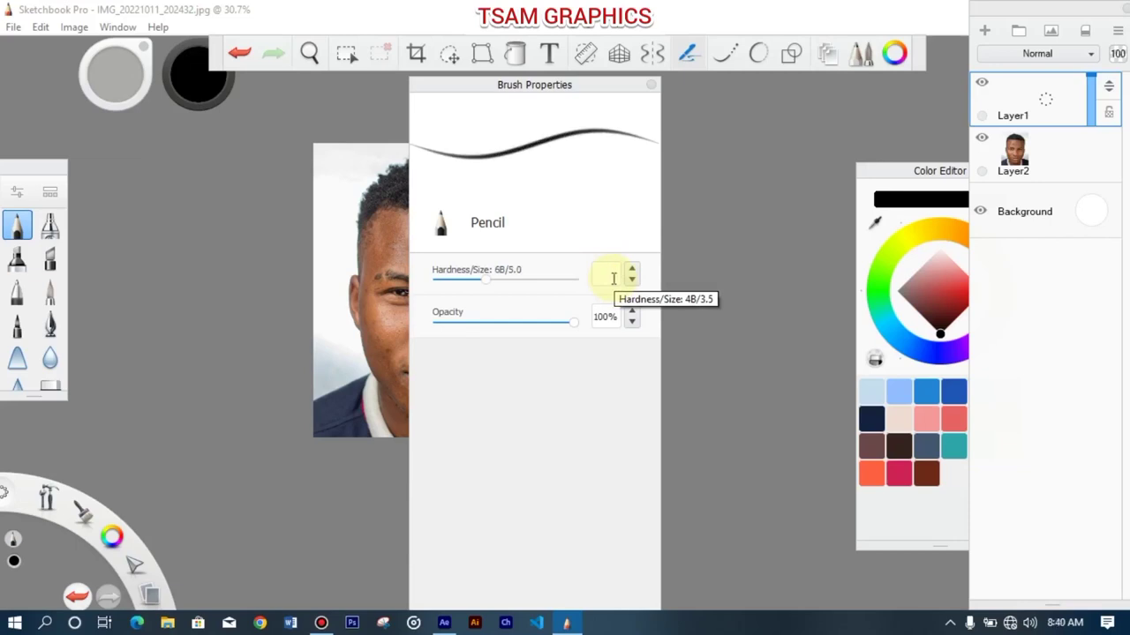
pyautogui.write('0')
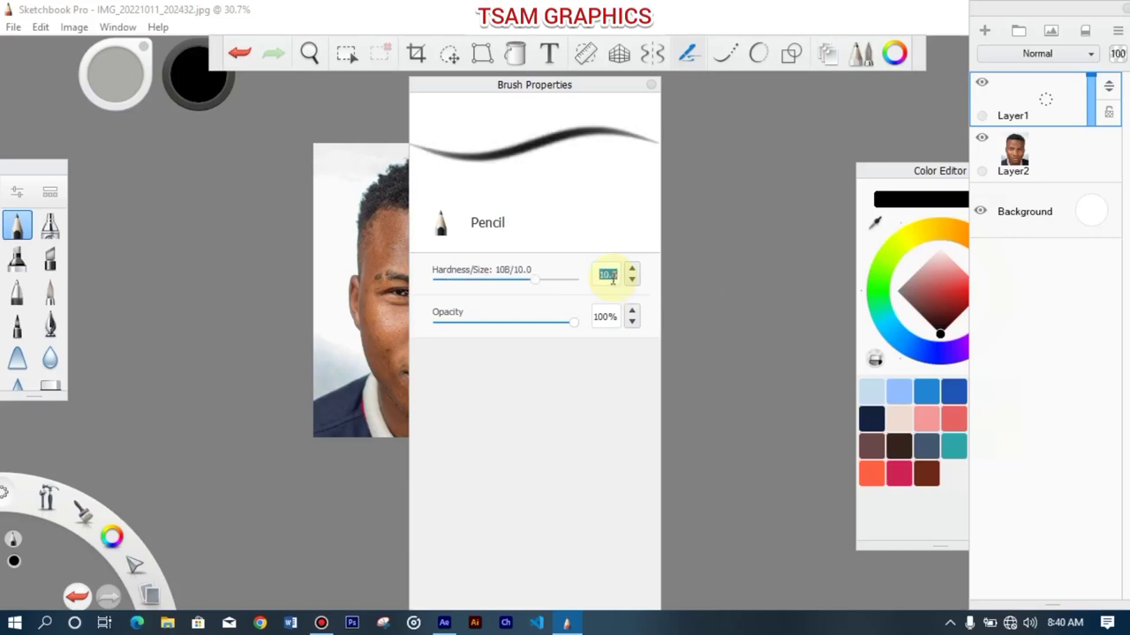
pyautogui.moveTo(576, 328)
pyautogui.mouseDown()
pyautogui.moveTo(544, 335)
pyautogui.moveTo(591, 338)
pyautogui.mouseUp()
pyautogui.click(654, 82)
pyautogui.moveTo(528, 168)
pyautogui.mouseDown()
pyautogui.moveTo(574, 160)
pyautogui.moveTo(545, 167)
pyautogui.mouseUp()
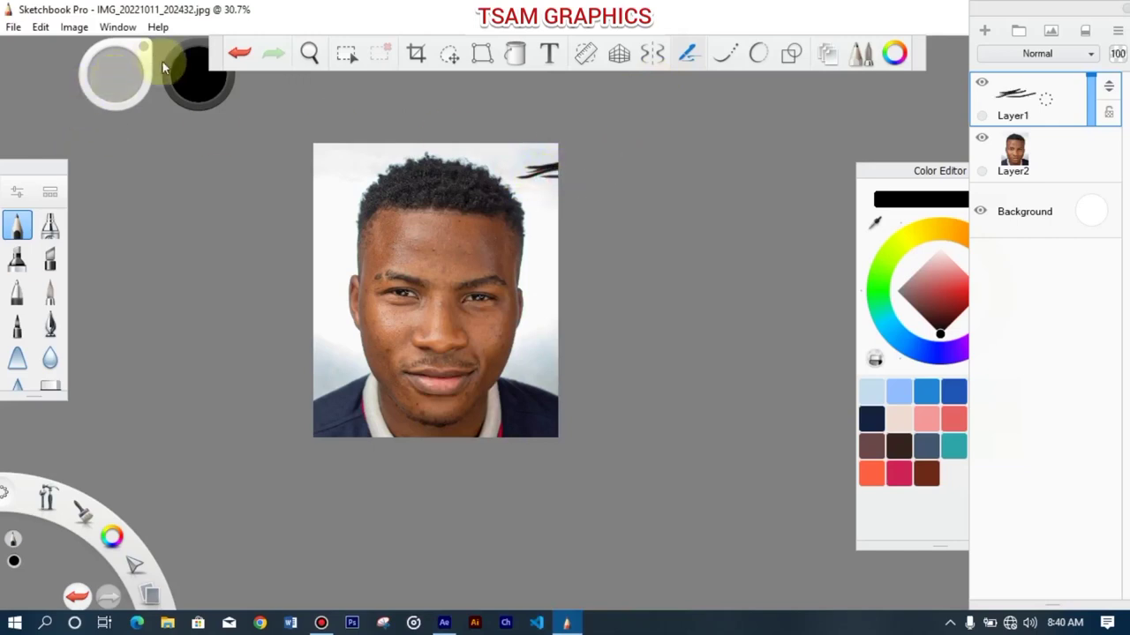
# Step: Reduce the pencil size with the brush puck and draw thin test strokes below the thick ones
pyautogui.moveTo(111, 79); pyautogui.dragTo(4, 93)
pyautogui.moveTo(113, 84); pyautogui.dragTo(26, 92)
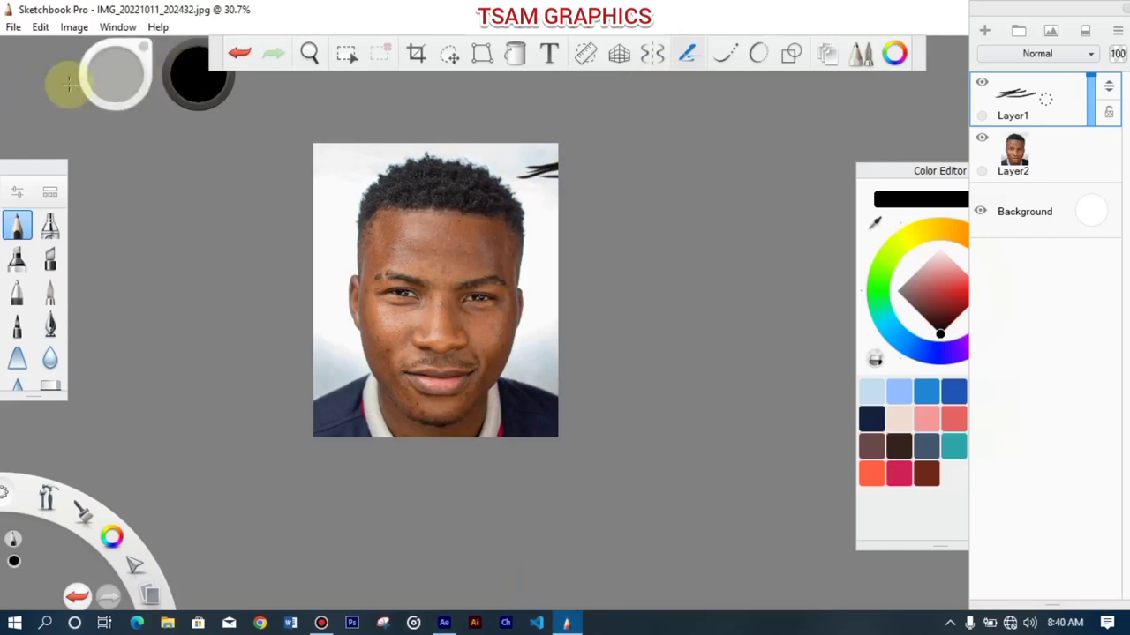
pyautogui.moveTo(113, 78); pyautogui.dragTo(7, 82)
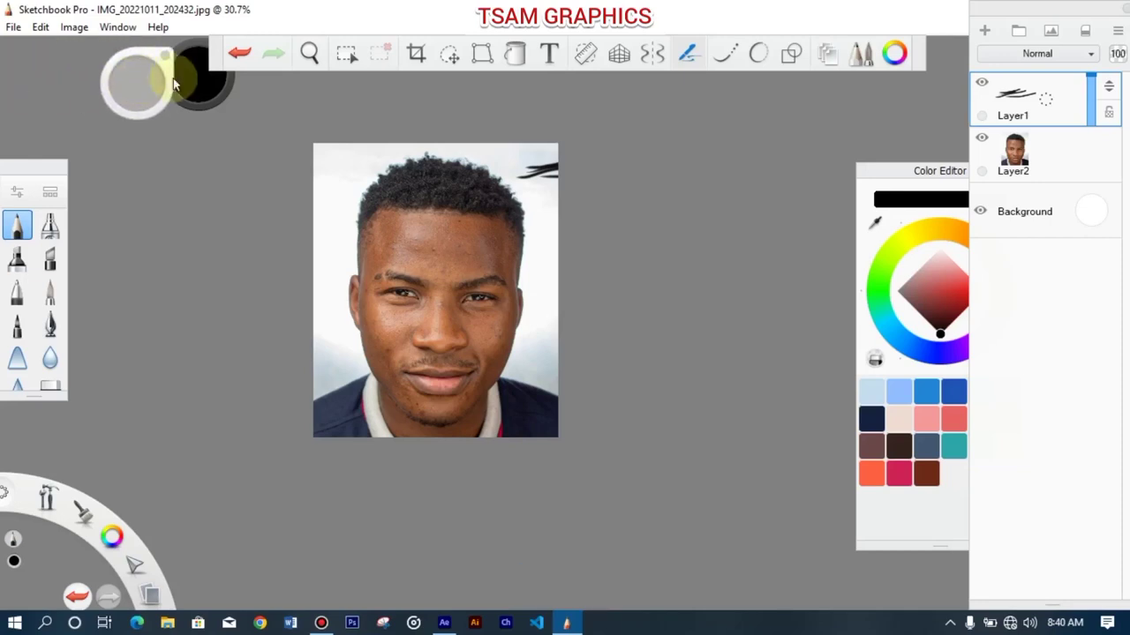
pyautogui.moveTo(158, 73)
pyautogui.mouseDown()
pyautogui.moveTo(38, 80)
pyautogui.moveTo(71, 80)
pyautogui.mouseUp()
pyautogui.moveTo(149, 76); pyautogui.dragTo(11, 92)
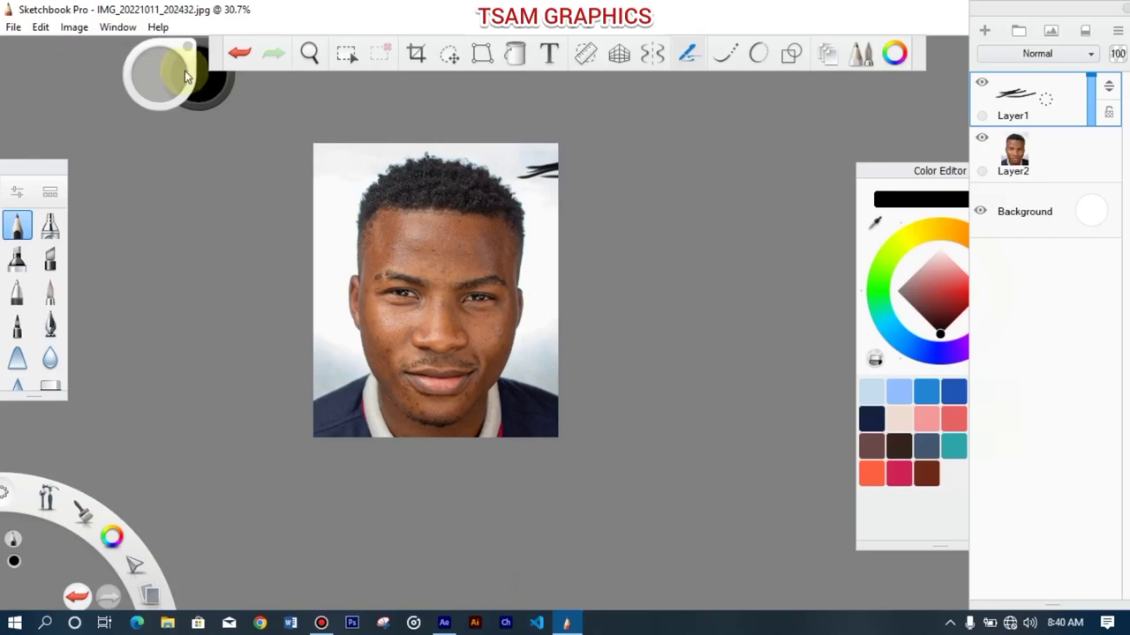
pyautogui.moveTo(162, 73)
pyautogui.mouseDown()
pyautogui.moveTo(20, 88)
pyautogui.moveTo(52, 84)
pyautogui.moveTo(64, 69)
pyautogui.mouseUp()
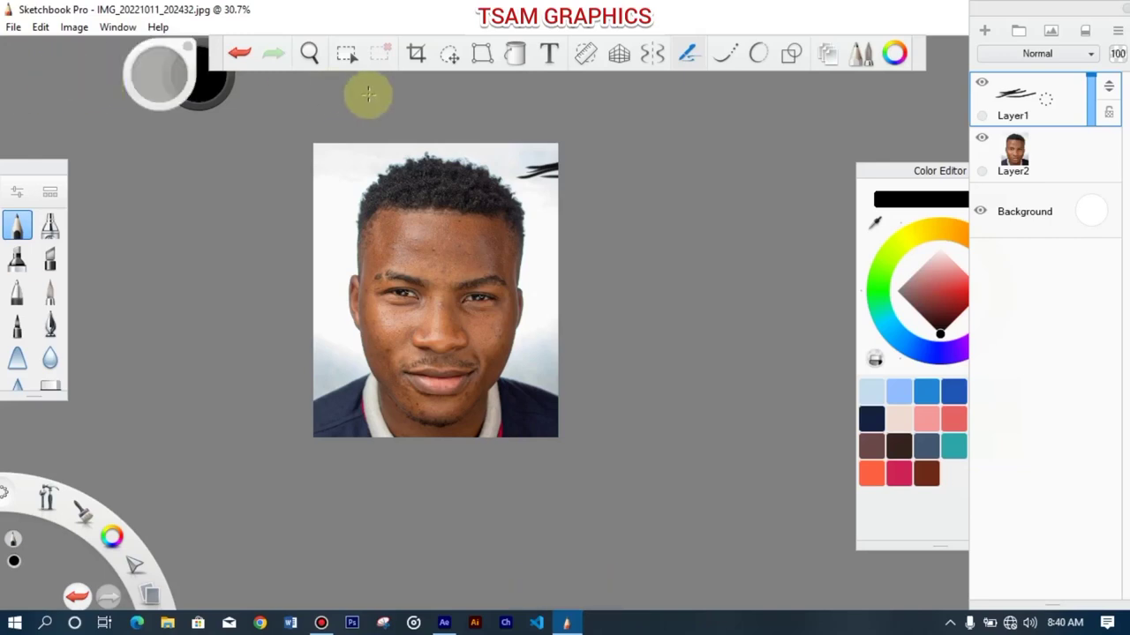
pyautogui.moveTo(532, 194)
pyautogui.mouseDown()
pyautogui.moveTo(617, 201)
pyautogui.moveTo(533, 212)
pyautogui.moveTo(601, 210)
pyautogui.moveTo(542, 216)
pyautogui.moveTo(567, 200)
pyautogui.mouseUp()
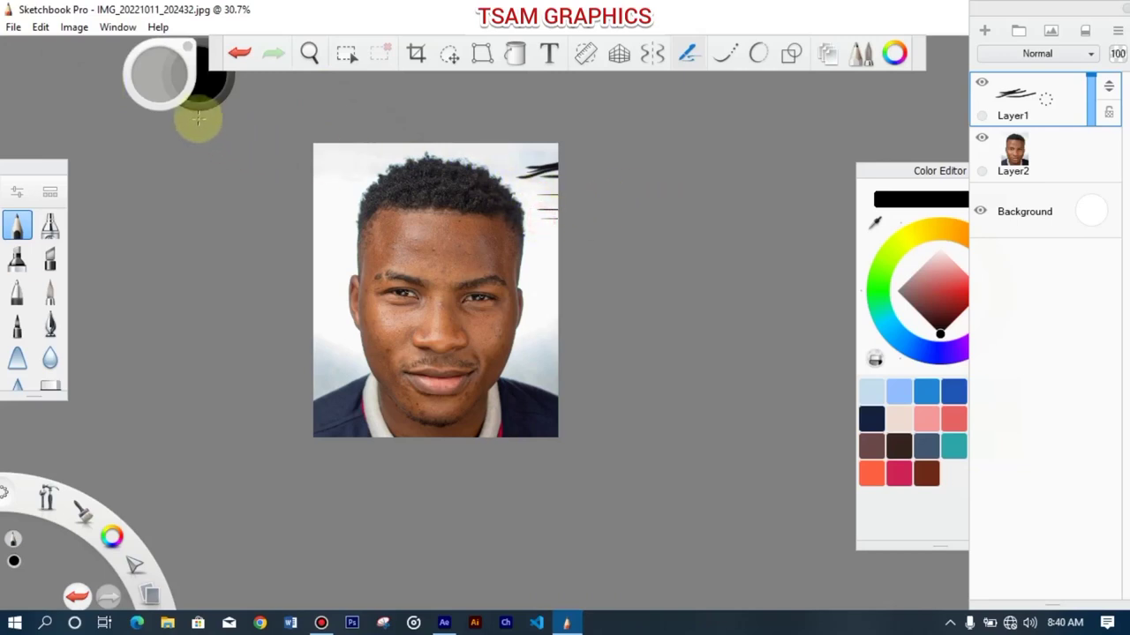
# Step: Enlarge the pencil with the brush puck, draw thicker test strokes beside the face, and adjust the brush again with the puck
pyautogui.moveTo(163, 71); pyautogui.dragTo(704, 77)
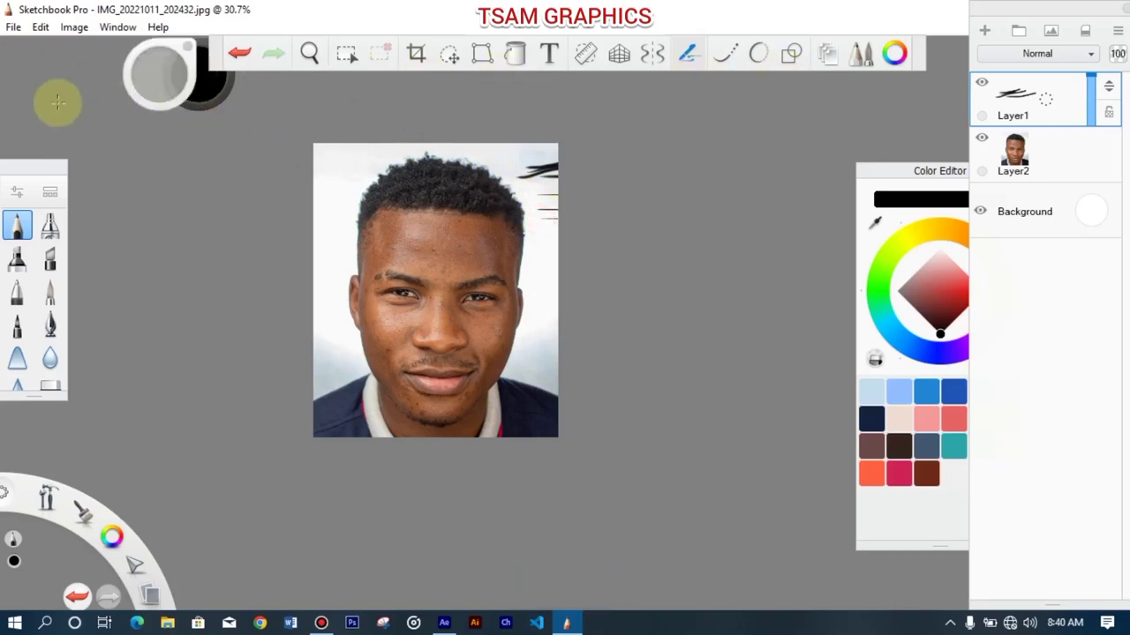
pyautogui.moveTo(143, 80); pyautogui.dragTo(221, 80)
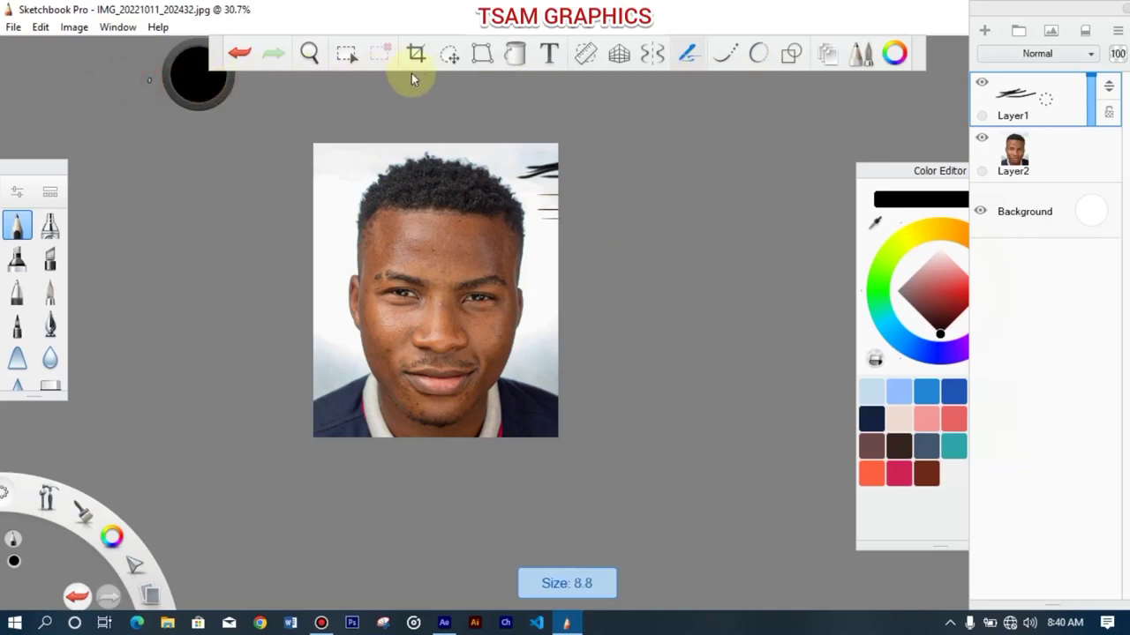
pyautogui.moveTo(495, 68); pyautogui.dragTo(557, 70)
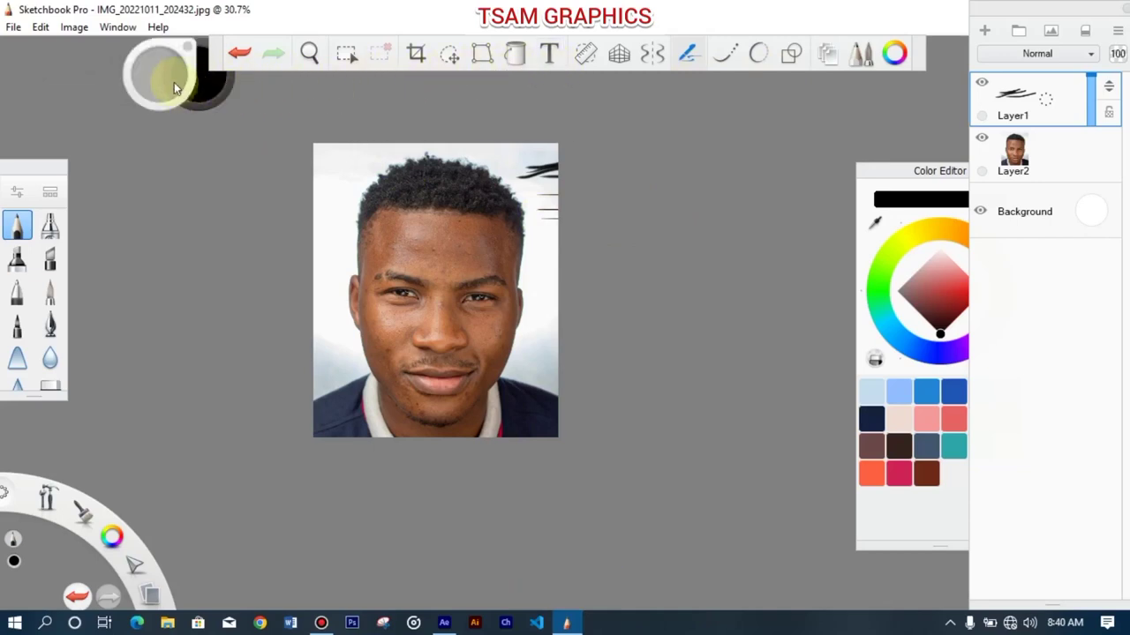
pyautogui.moveTo(193, 82); pyautogui.dragTo(207, 79)
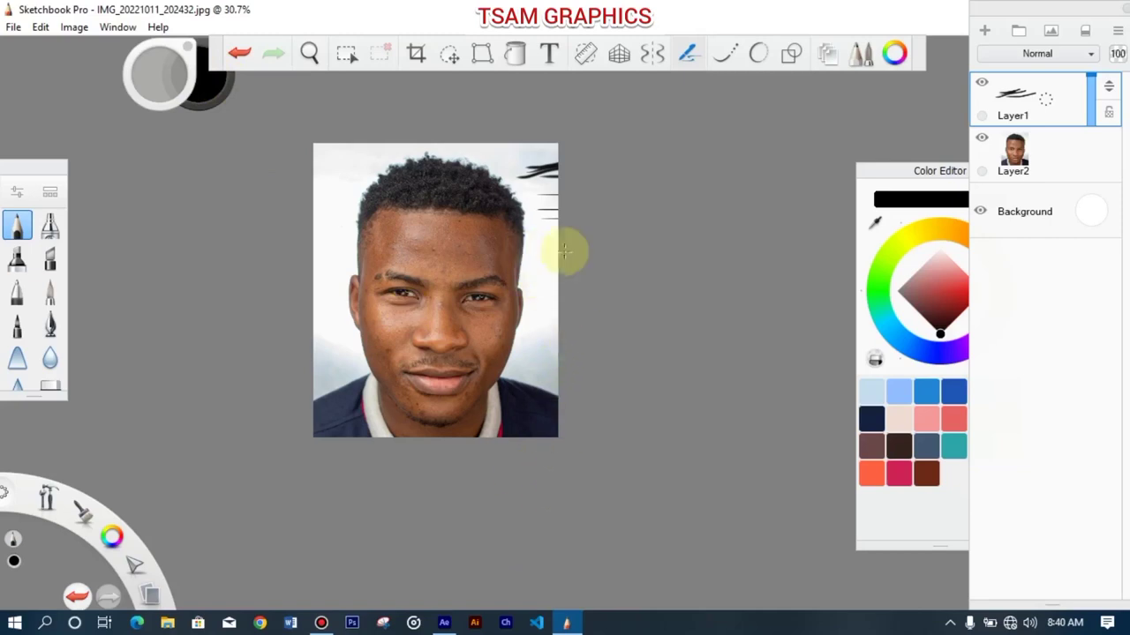
pyautogui.moveTo(558, 248)
pyautogui.mouseDown()
pyautogui.moveTo(530, 249)
pyautogui.moveTo(536, 265)
pyautogui.mouseUp()
pyautogui.moveTo(616, 275); pyautogui.dragTo(540, 279)
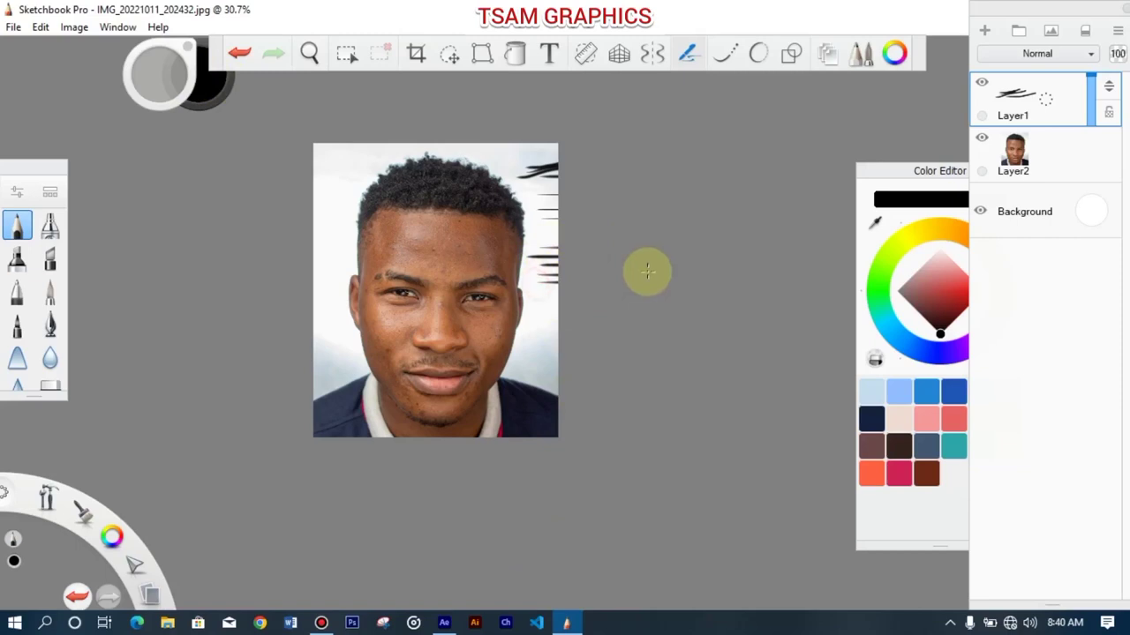
pyautogui.moveTo(151, 63); pyautogui.dragTo(150, 88)
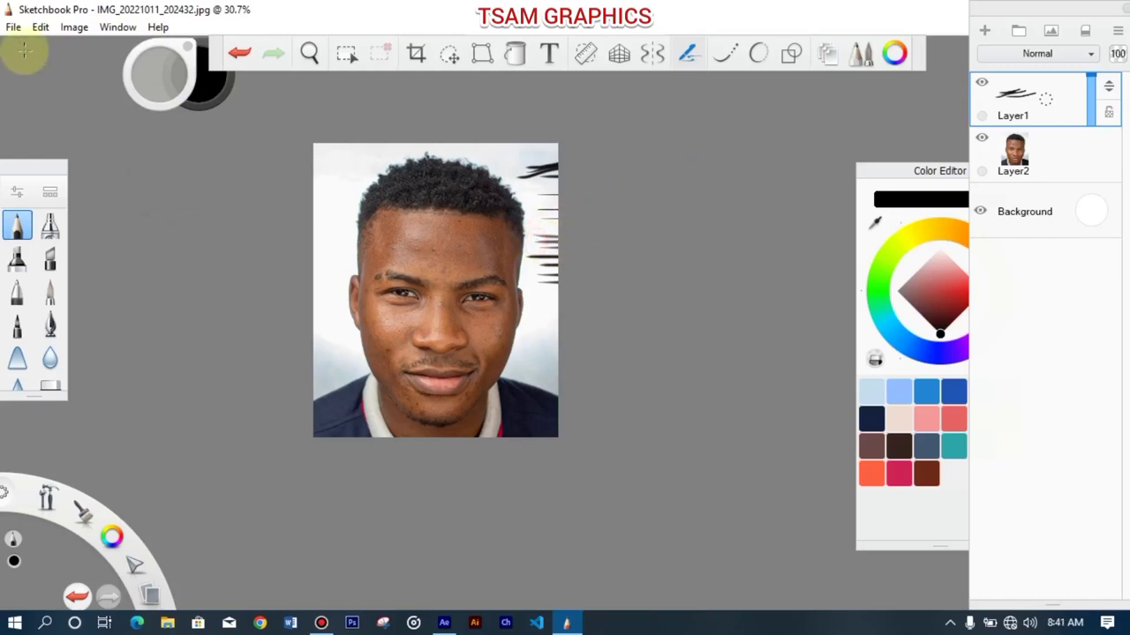
# Step: Separate the overlapping brush and color pucks, open the color puck's wheel, and show and hide its swatches
pyautogui.moveTo(156, 80); pyautogui.dragTo(159, 65)
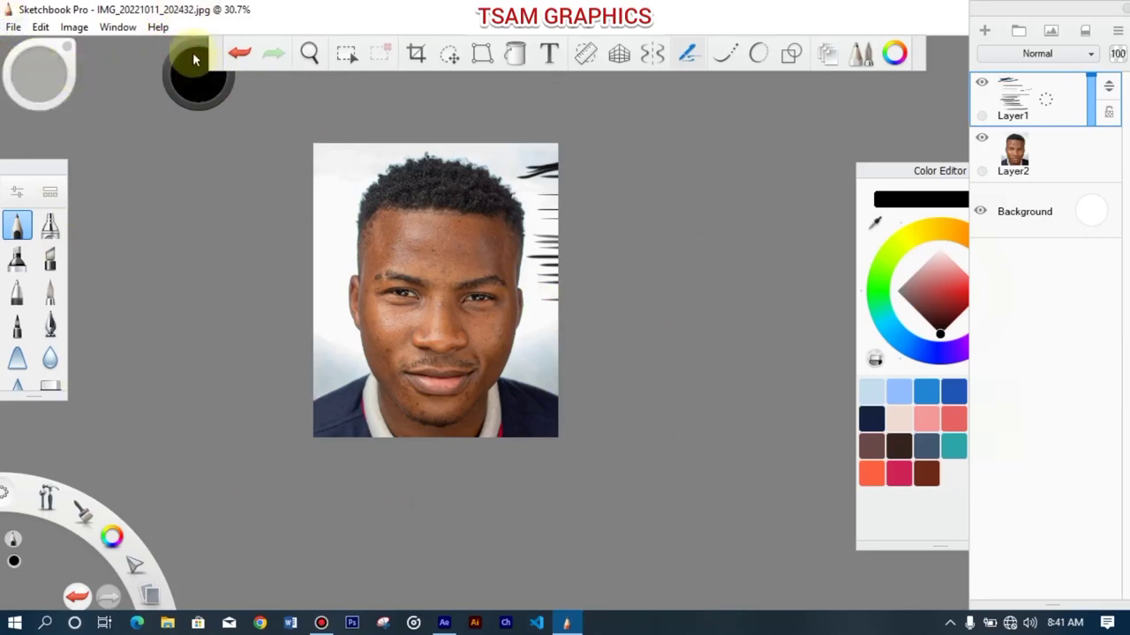
pyautogui.moveTo(187, 43); pyautogui.dragTo(123, 56)
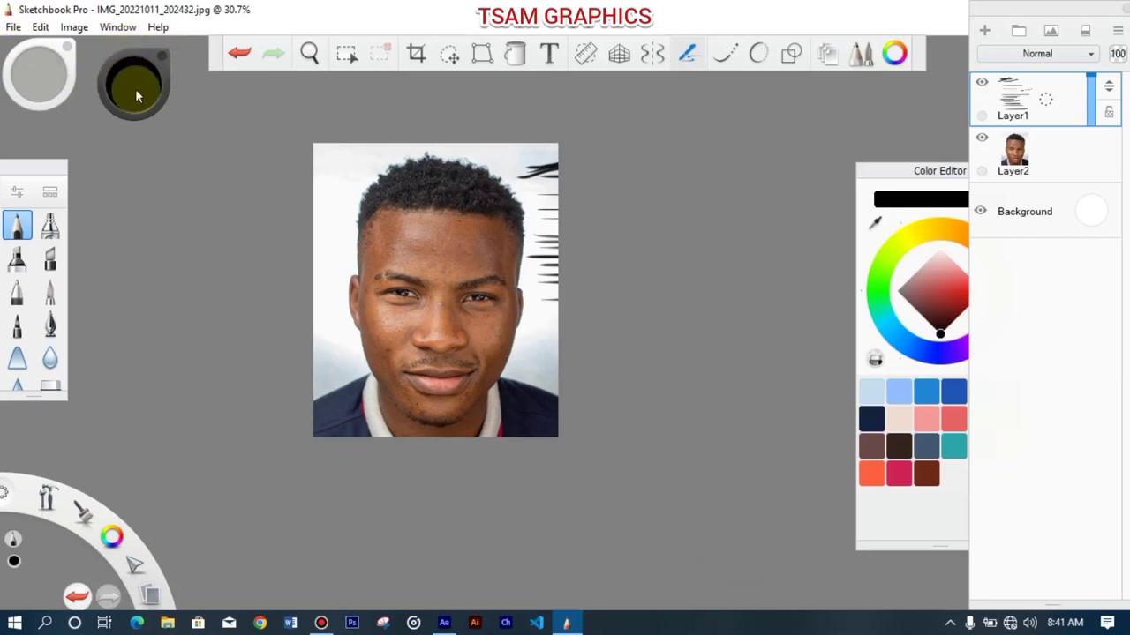
pyautogui.click(135, 89)
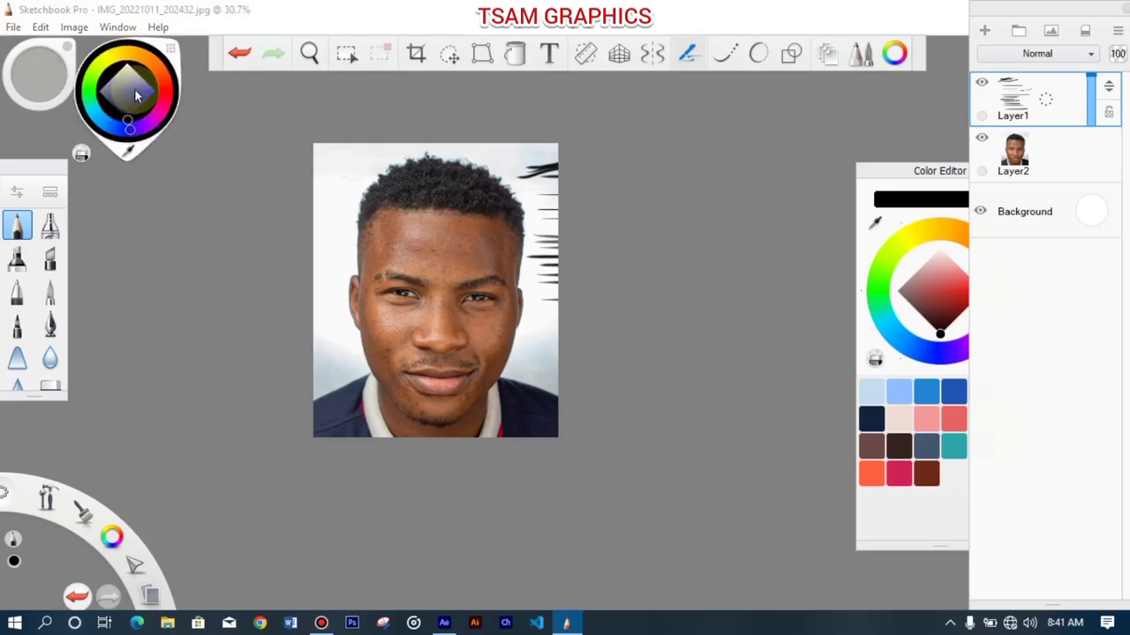
pyautogui.click(173, 49)
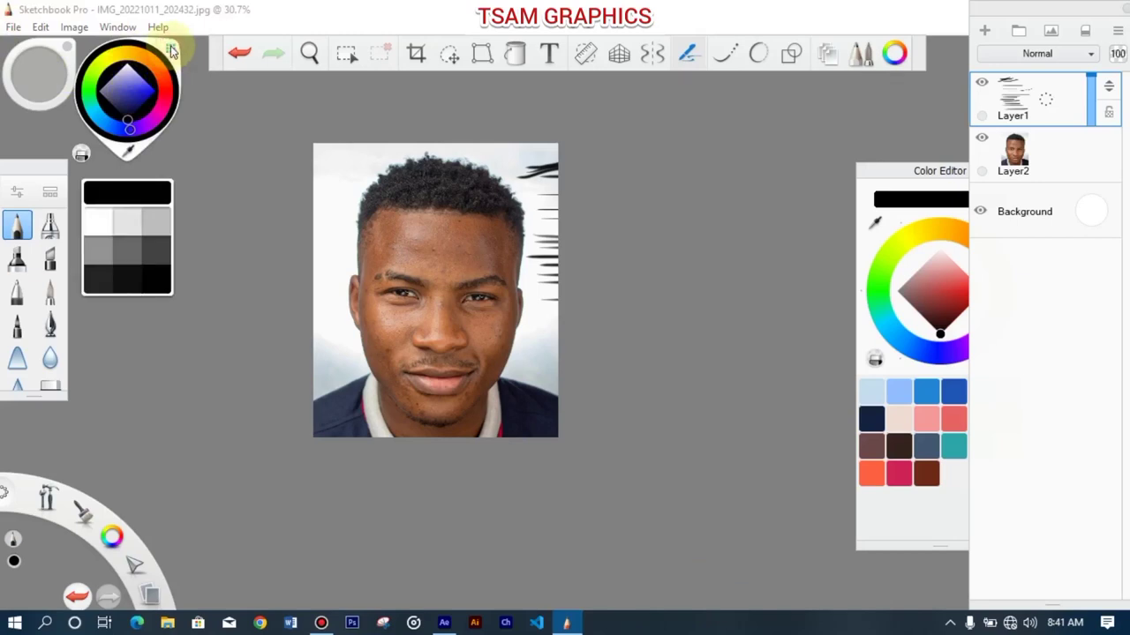
pyautogui.click(172, 49)
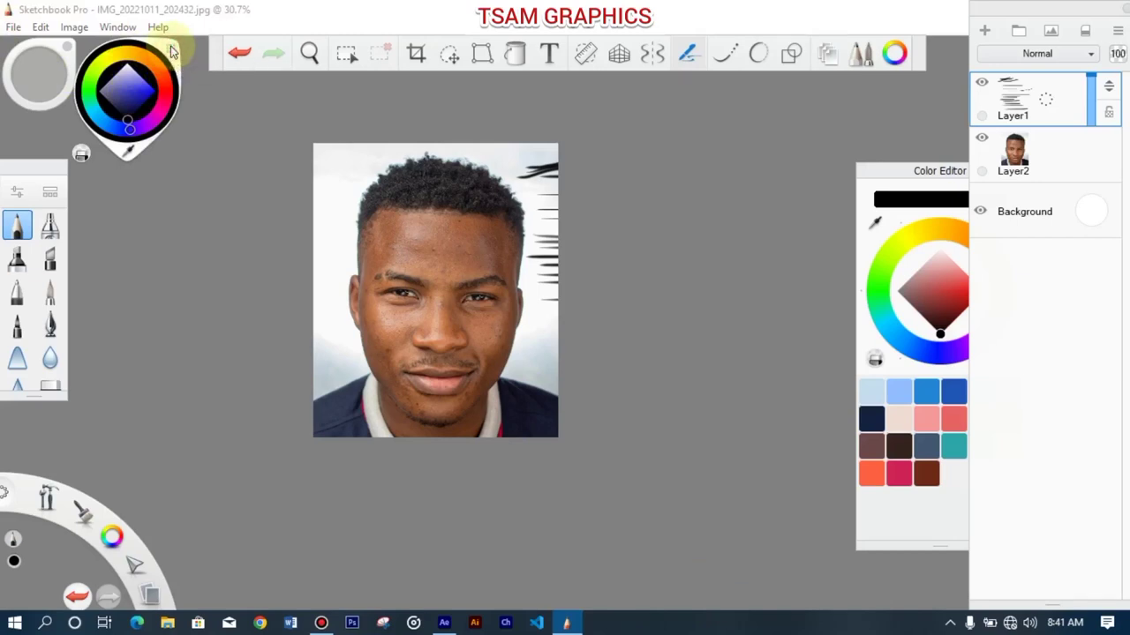
# Step: Draw test strokes on the photo beside the hair in a brown sampled from the forehead and in bright yellow
pyautogui.click(124, 155)
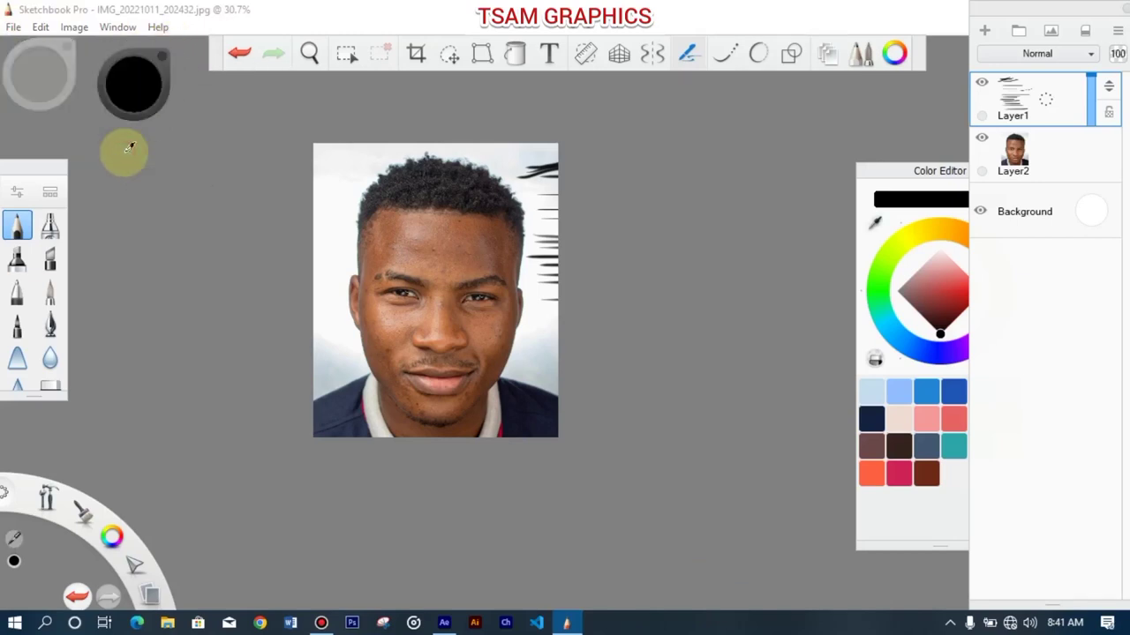
pyautogui.click(466, 255)
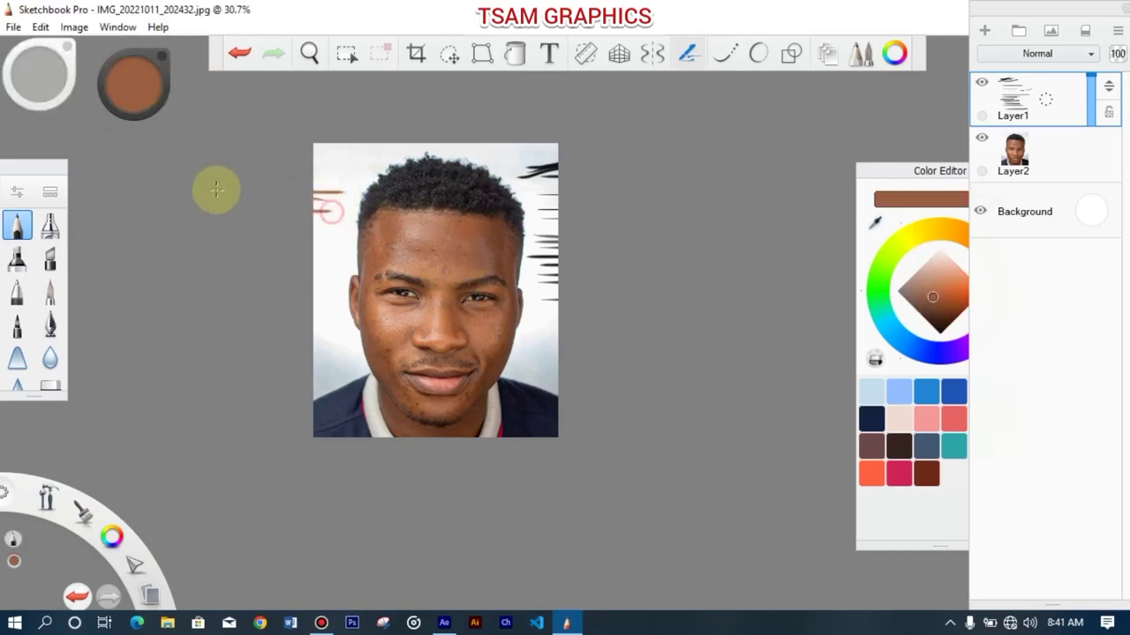
pyautogui.click(126, 97)
pyautogui.moveTo(129, 95)
pyautogui.mouseDown()
pyautogui.moveTo(97, 71)
pyautogui.moveTo(115, 55)
pyautogui.mouseUp()
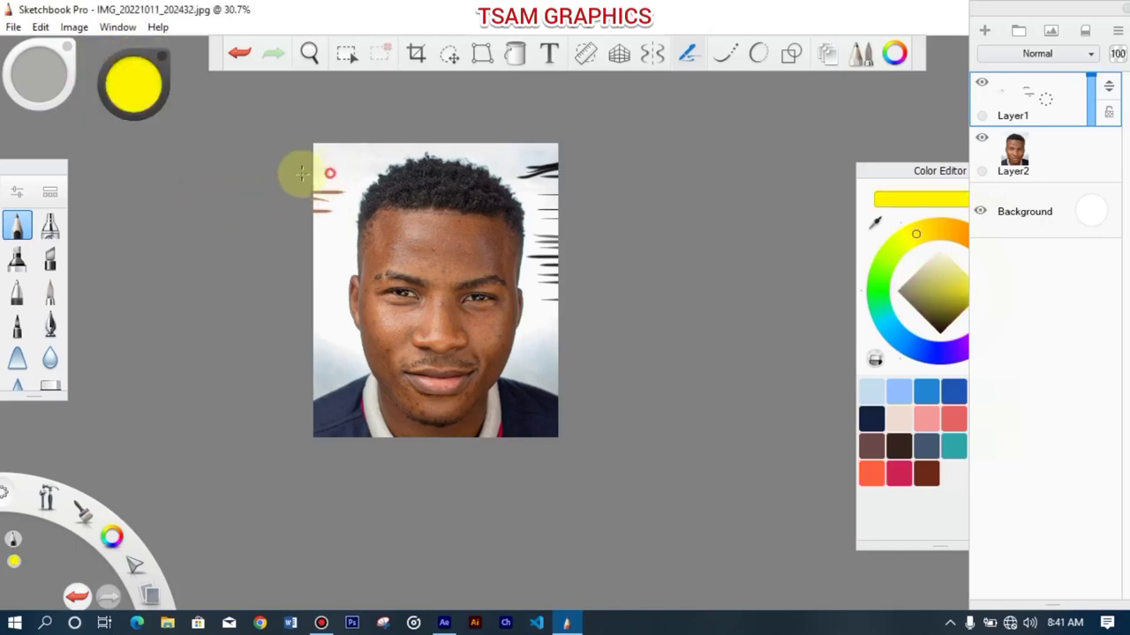
pyautogui.moveTo(328, 167)
pyautogui.mouseDown()
pyautogui.moveTo(282, 169)
pyautogui.moveTo(282, 181)
pyautogui.mouseUp()
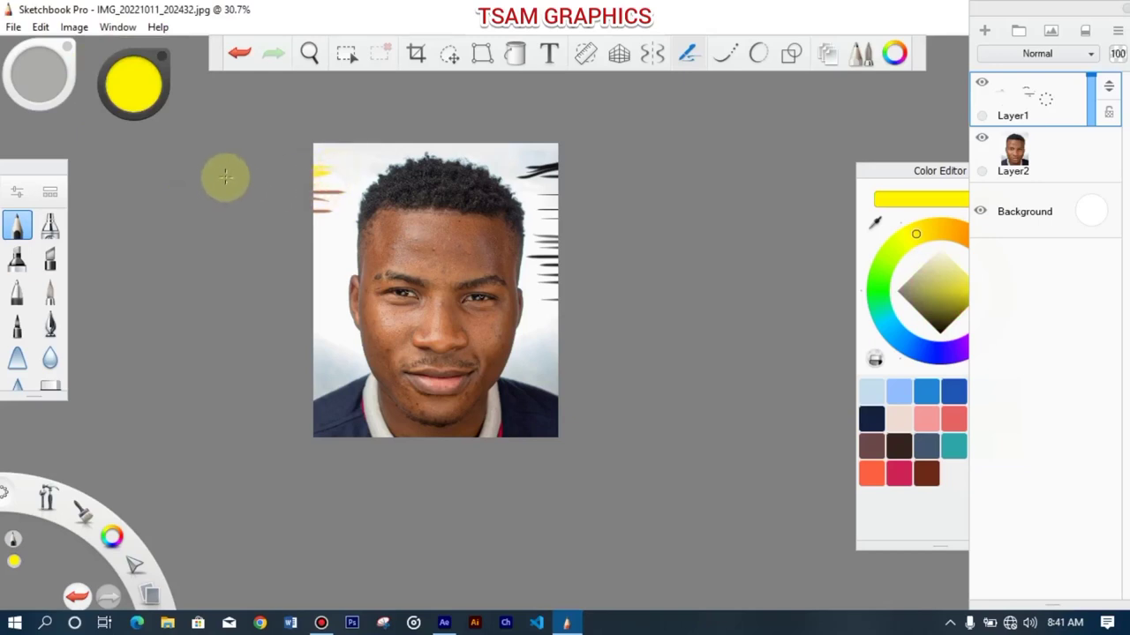
# Step: Vary the yellow's brightness and saturation with the color puck, drawing test strokes on both sides of the face
pyautogui.moveTo(124, 79); pyautogui.dragTo(118, 251)
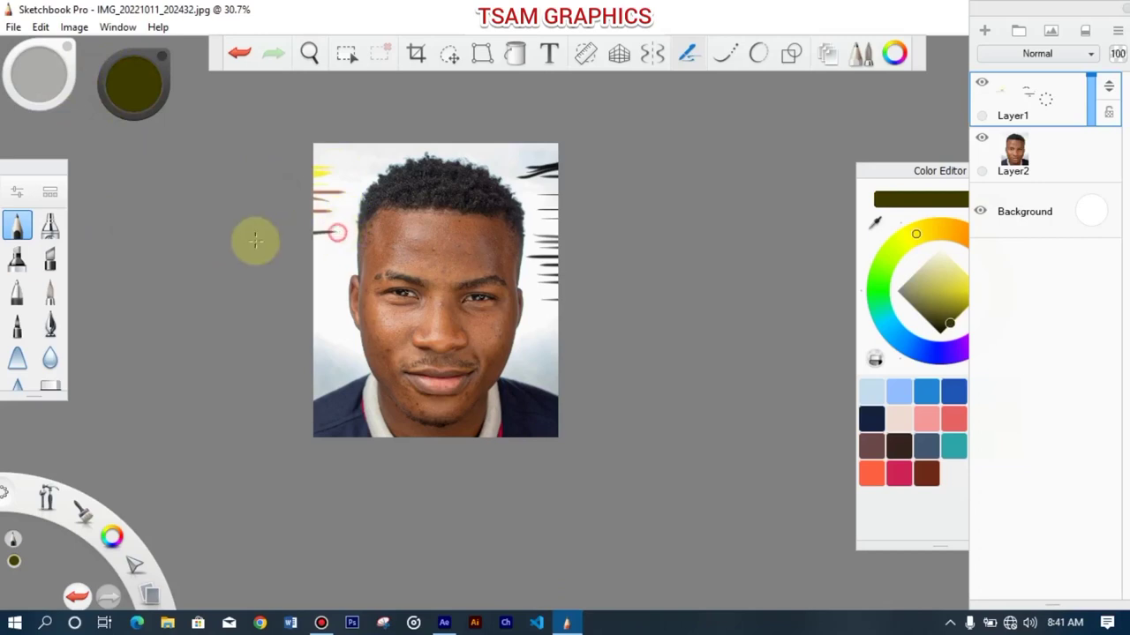
pyautogui.moveTo(344, 231)
pyautogui.mouseDown()
pyautogui.moveTo(300, 235)
pyautogui.moveTo(305, 254)
pyautogui.mouseUp()
pyautogui.moveTo(133, 141)
pyautogui.mouseDown()
pyautogui.moveTo(127, 78)
pyautogui.moveTo(137, 74)
pyautogui.mouseUp()
pyautogui.moveTo(323, 281); pyautogui.dragTo(273, 273)
pyautogui.moveTo(143, 88); pyautogui.dragTo(141, 34)
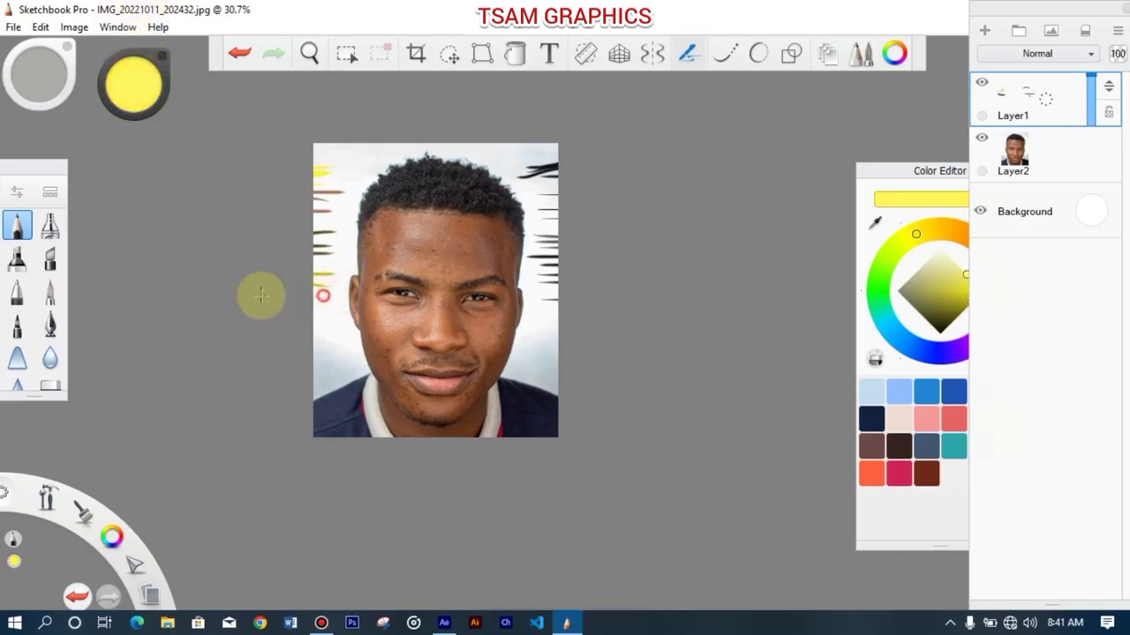
pyautogui.moveTo(124, 104); pyautogui.dragTo(264, 99)
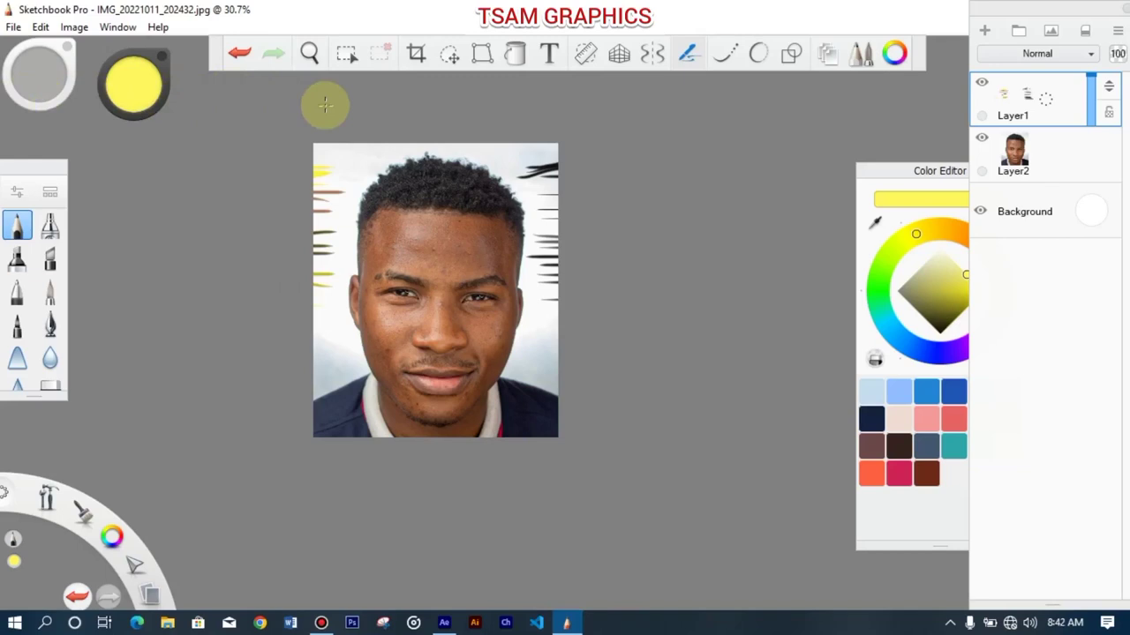
pyautogui.moveTo(575, 157); pyautogui.dragTo(521, 174)
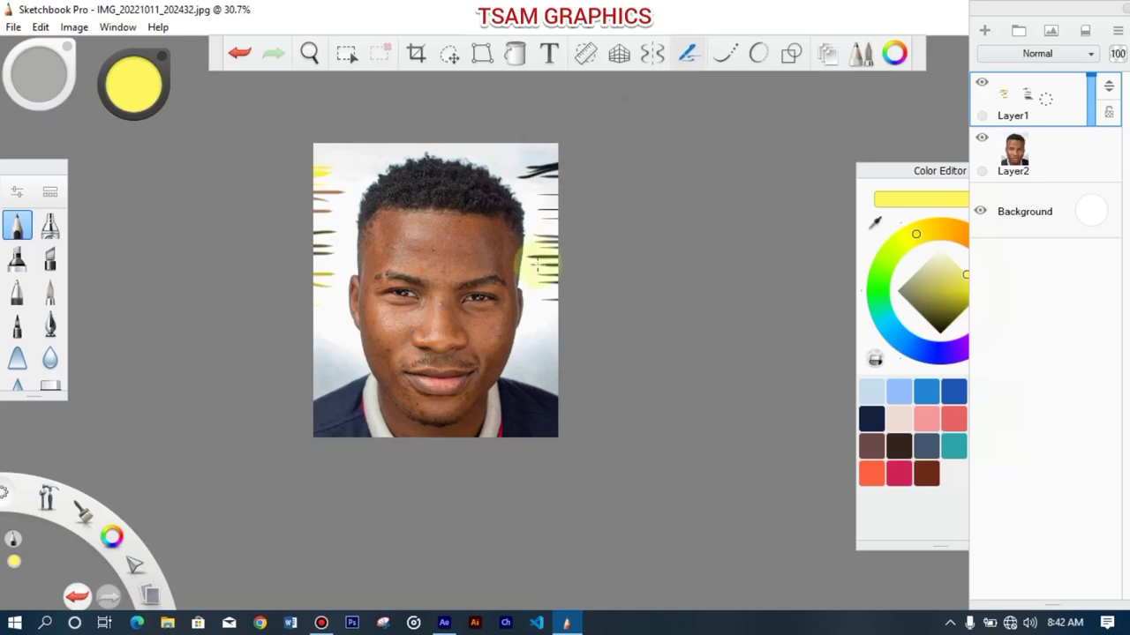
# Step: Start a new canvas, discarding the photo's changes, and crop it to a narrower portrait-shaped area
pyautogui.hotkey('ctrl', 'n')
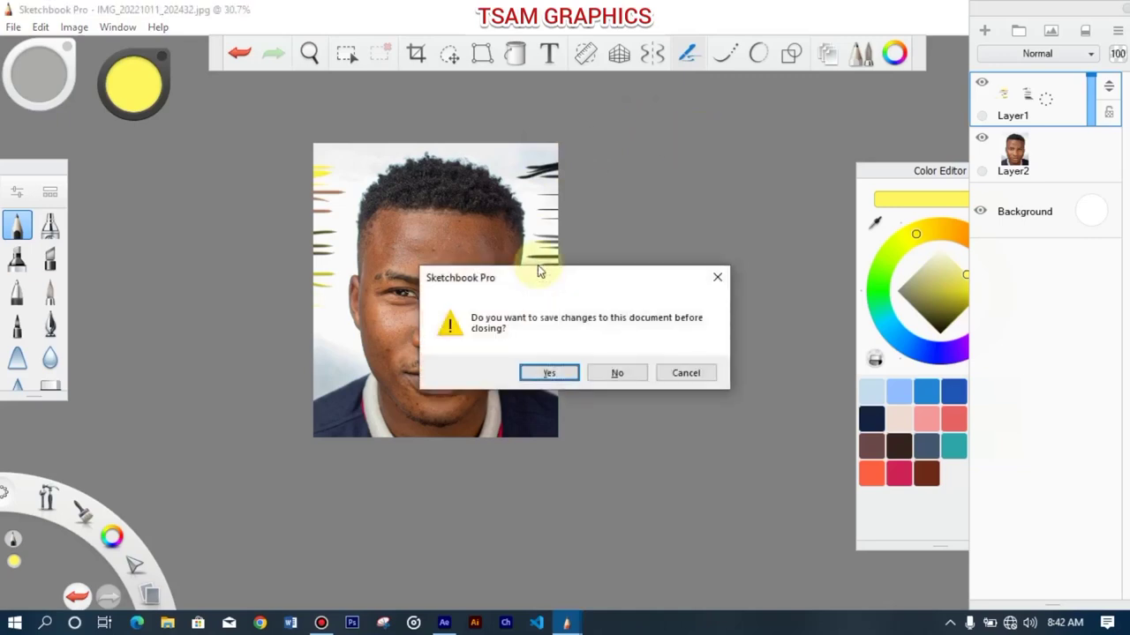
pyautogui.press('n')
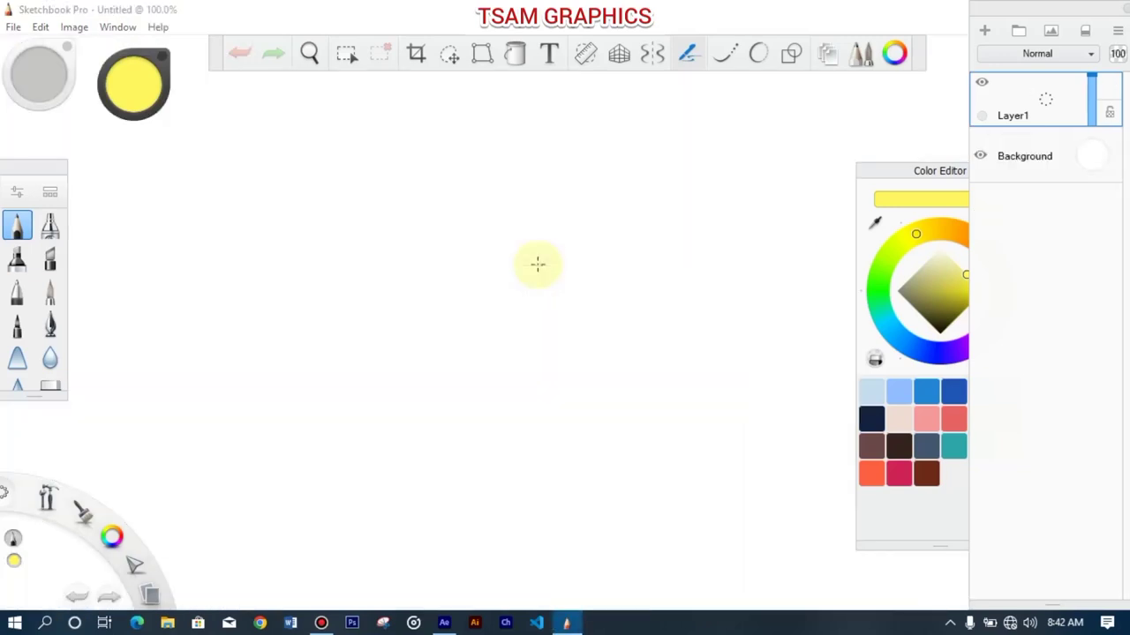
pyautogui.click(309, 53)
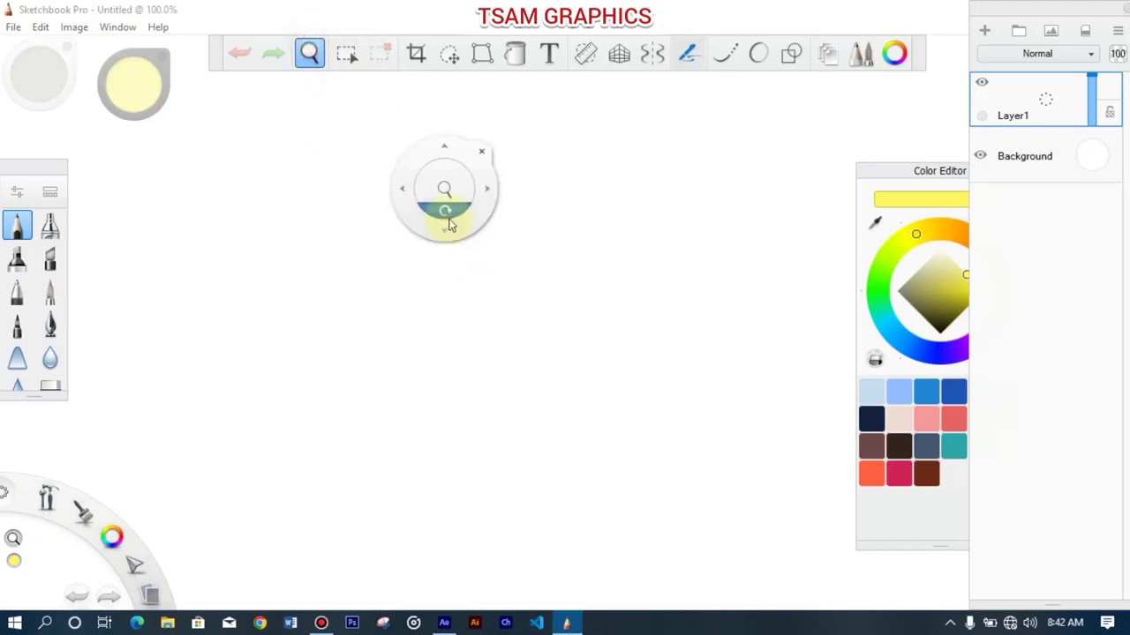
pyautogui.moveTo(449, 191); pyautogui.dragTo(457, 292)
pyautogui.moveTo(458, 253); pyautogui.dragTo(440, 49)
pyautogui.click(416, 53)
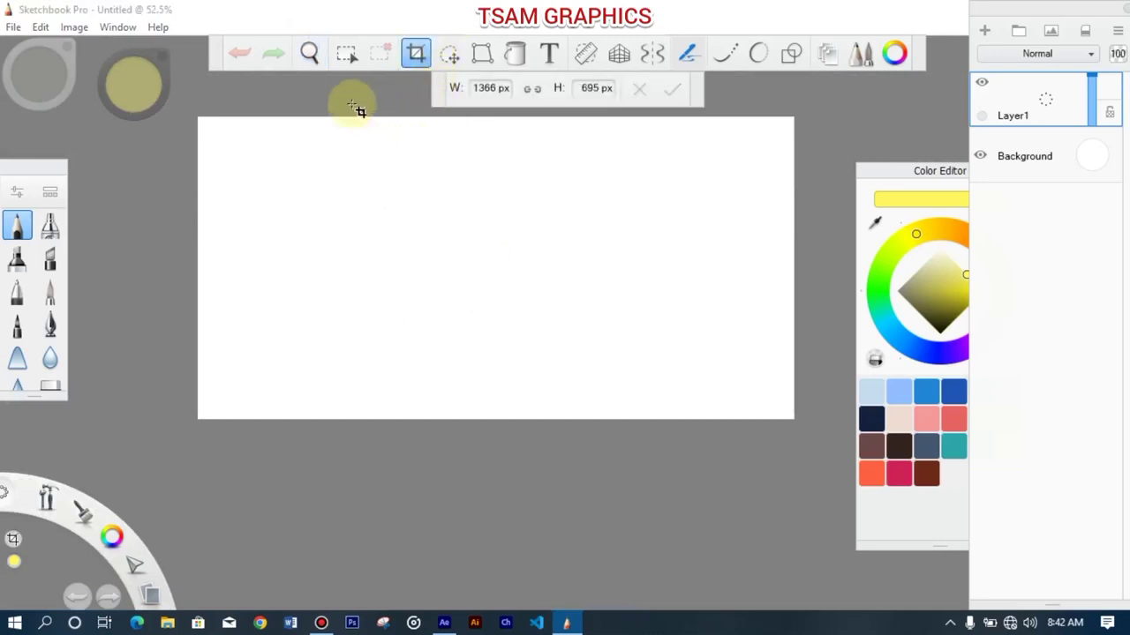
pyautogui.moveTo(326, 119); pyautogui.dragTo(589, 449)
pyautogui.press('Return')
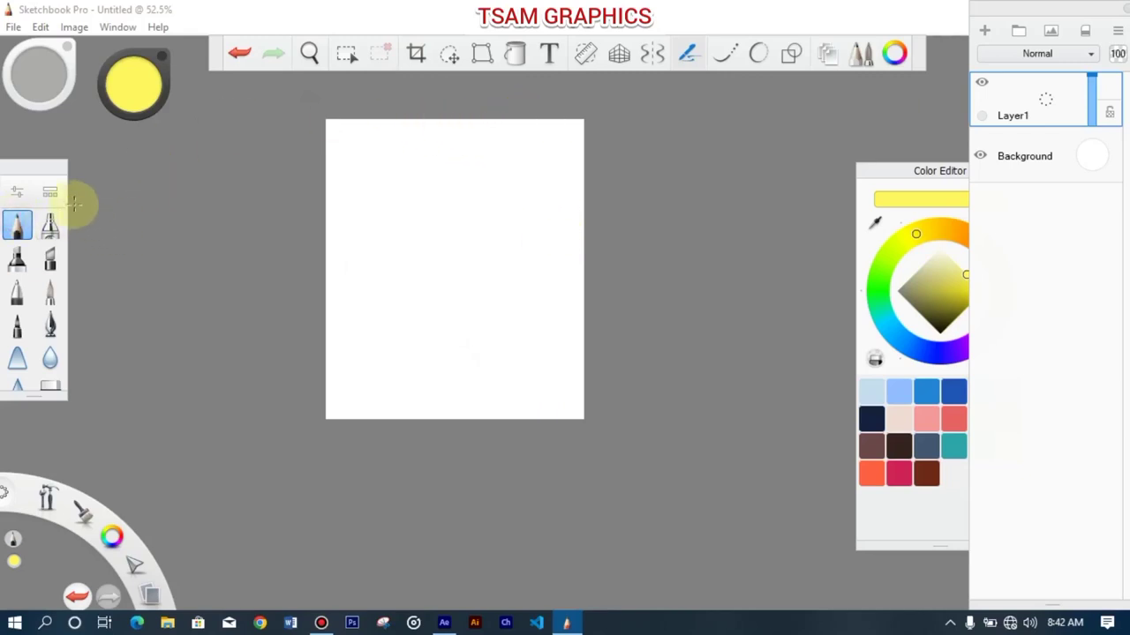
# Step: Try a freehand yellow circle on the canvas, switch the color to black, and try a second circle, undoing each one
pyautogui.moveTo(409, 204)
pyautogui.mouseDown()
pyautogui.moveTo(380, 282)
pyautogui.moveTo(463, 269)
pyautogui.moveTo(418, 195)
pyautogui.moveTo(402, 232)
pyautogui.mouseUp()
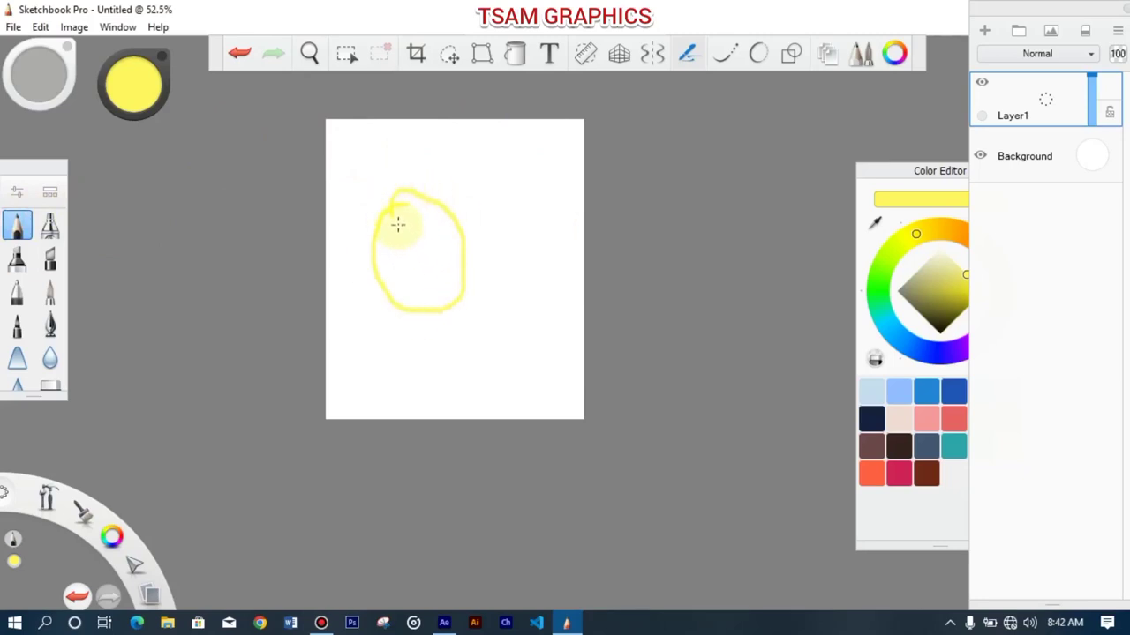
pyautogui.hotkey('ctrl', 'z')
pyautogui.click(134, 85)
pyautogui.moveTo(144, 106); pyautogui.dragTo(127, 122)
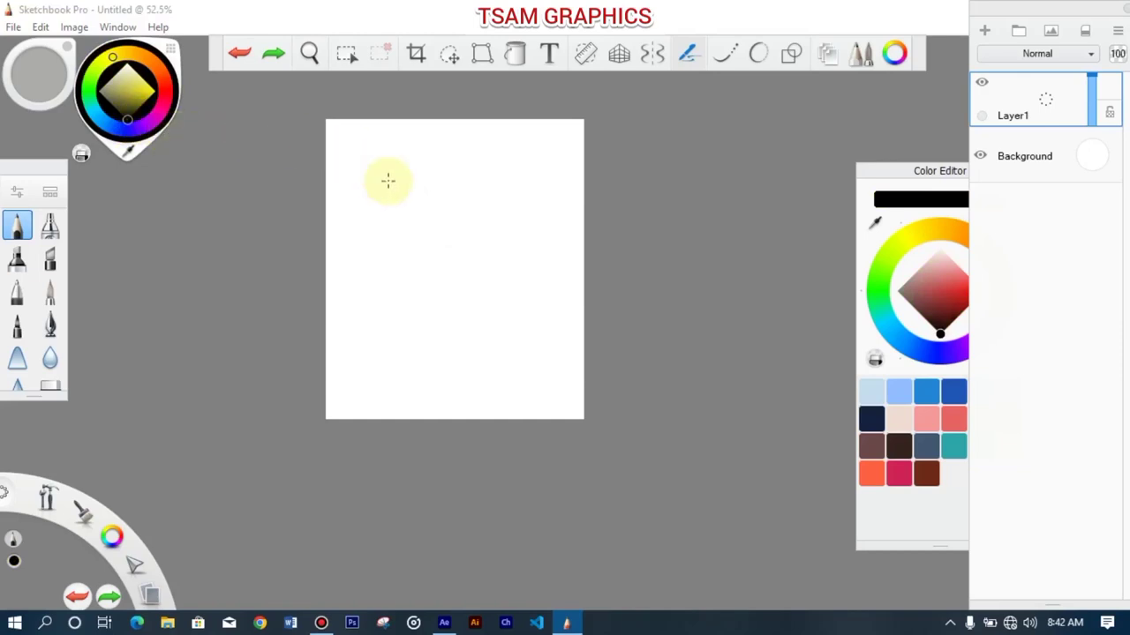
pyautogui.moveTo(397, 192)
pyautogui.mouseDown()
pyautogui.moveTo(405, 277)
pyautogui.moveTo(498, 273)
pyautogui.moveTo(438, 190)
pyautogui.moveTo(388, 196)
pyautogui.mouseUp()
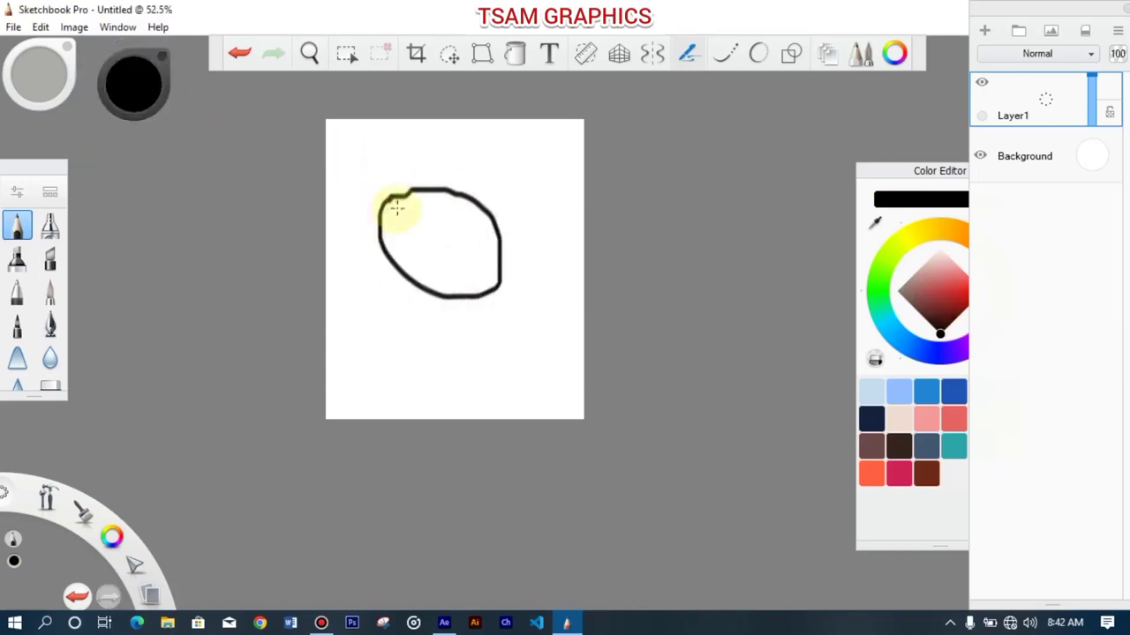
pyautogui.hotkey('ctrl', 'z')
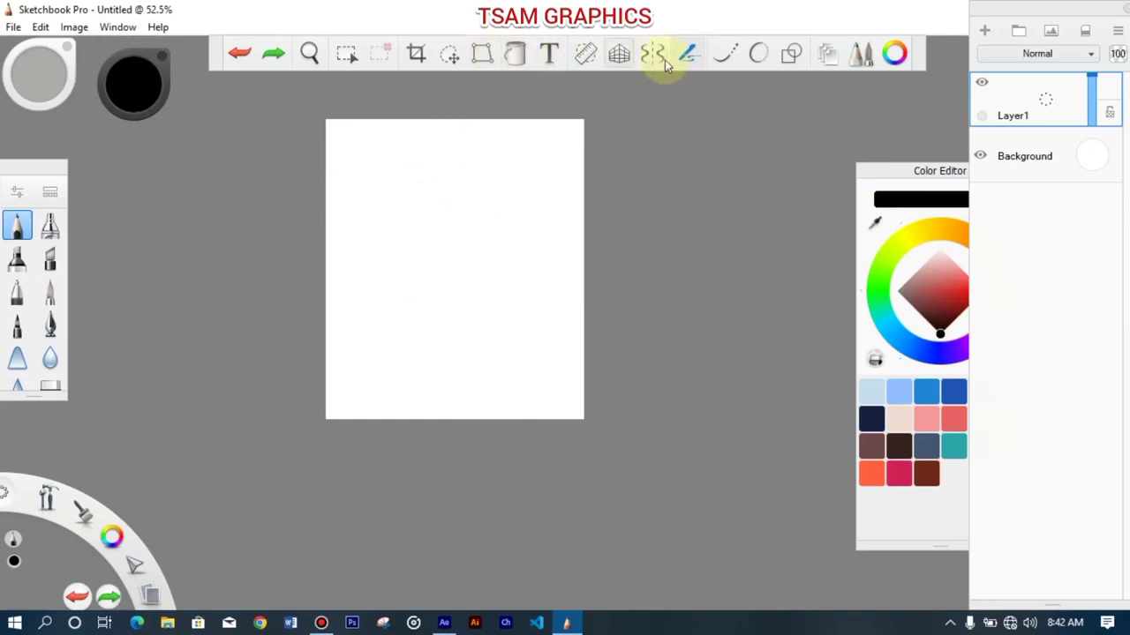
# Step: Draw a black circle in the upper-left part of the canvas with the Ellipse shape tool
pyautogui.click(791, 53)
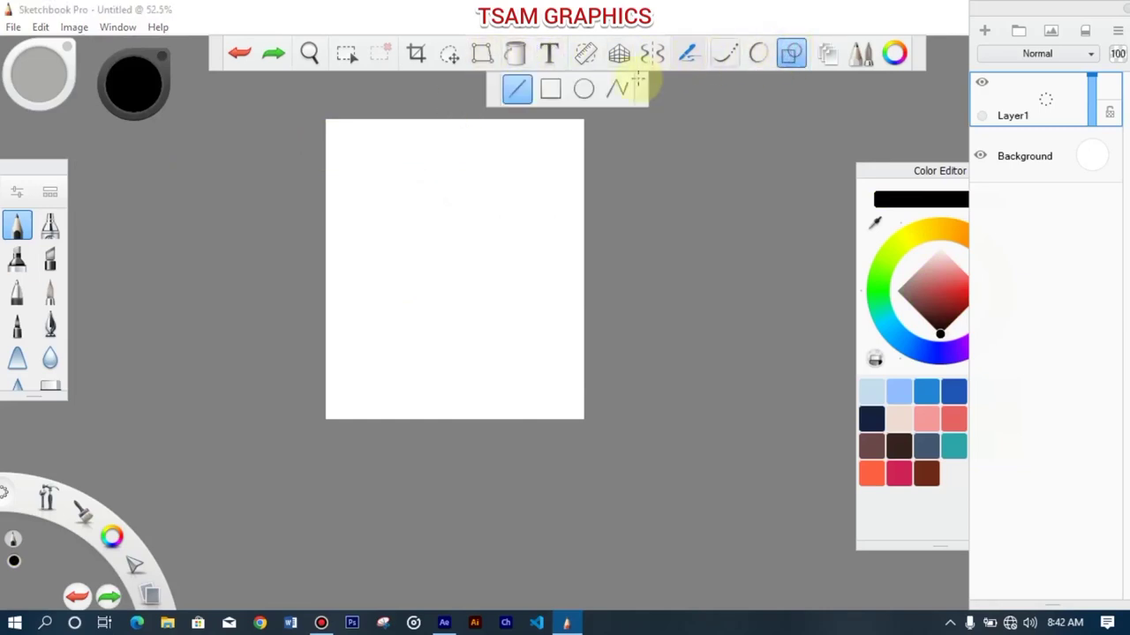
pyautogui.click(585, 90)
pyautogui.moveTo(418, 192); pyautogui.dragTo(420, 254)
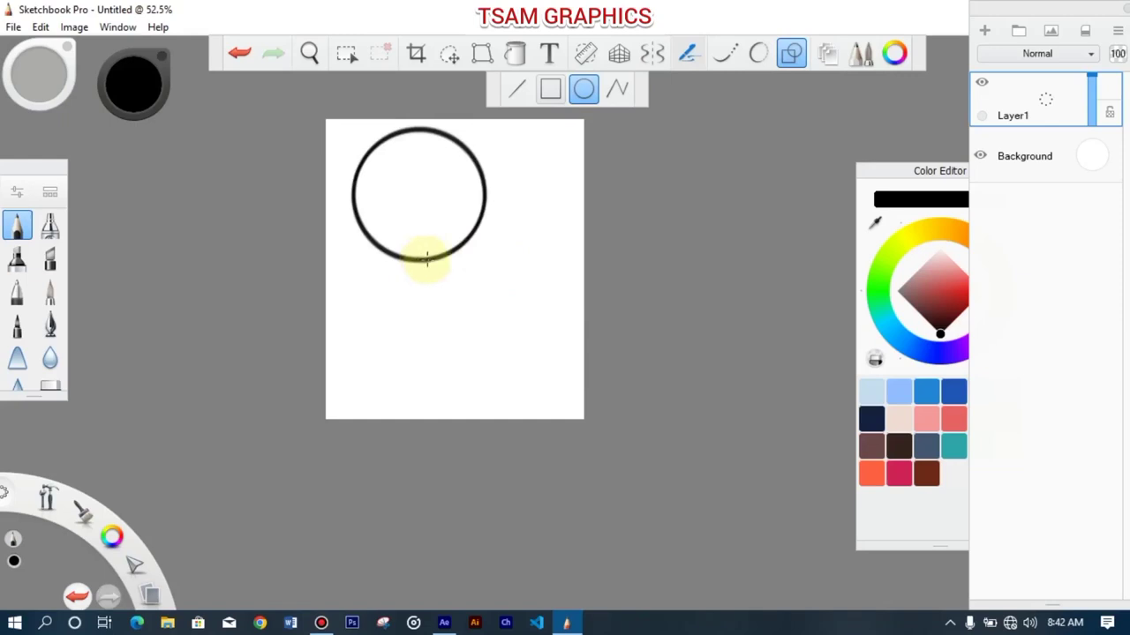
# Step: Fill the circle with black using Solid Fill and undo the fill
pyautogui.click(515, 55)
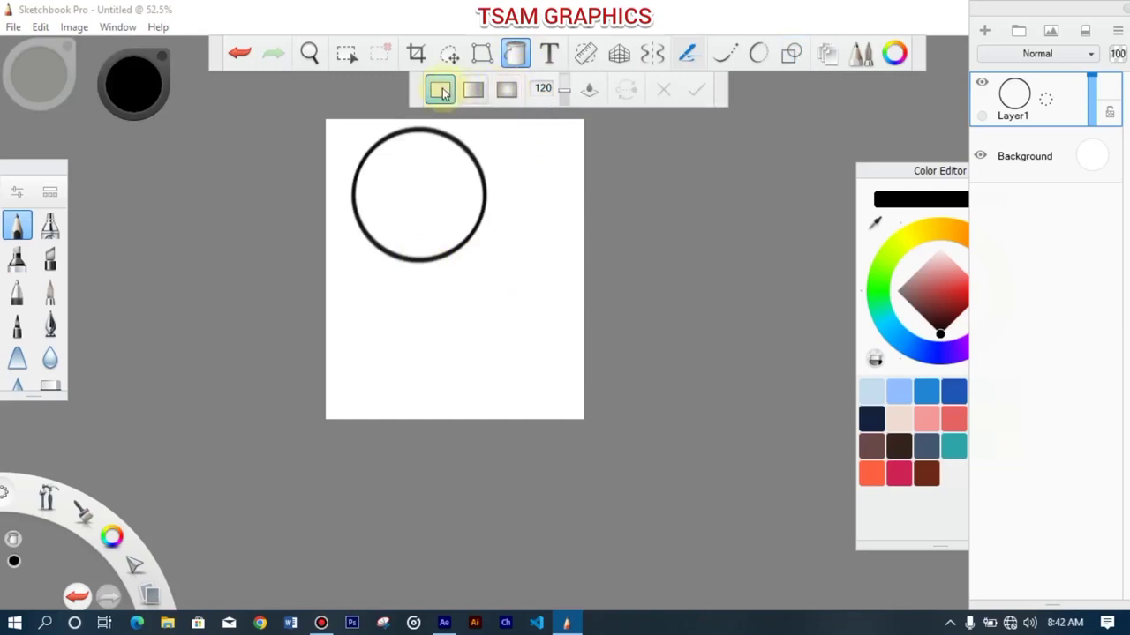
pyautogui.click(432, 175)
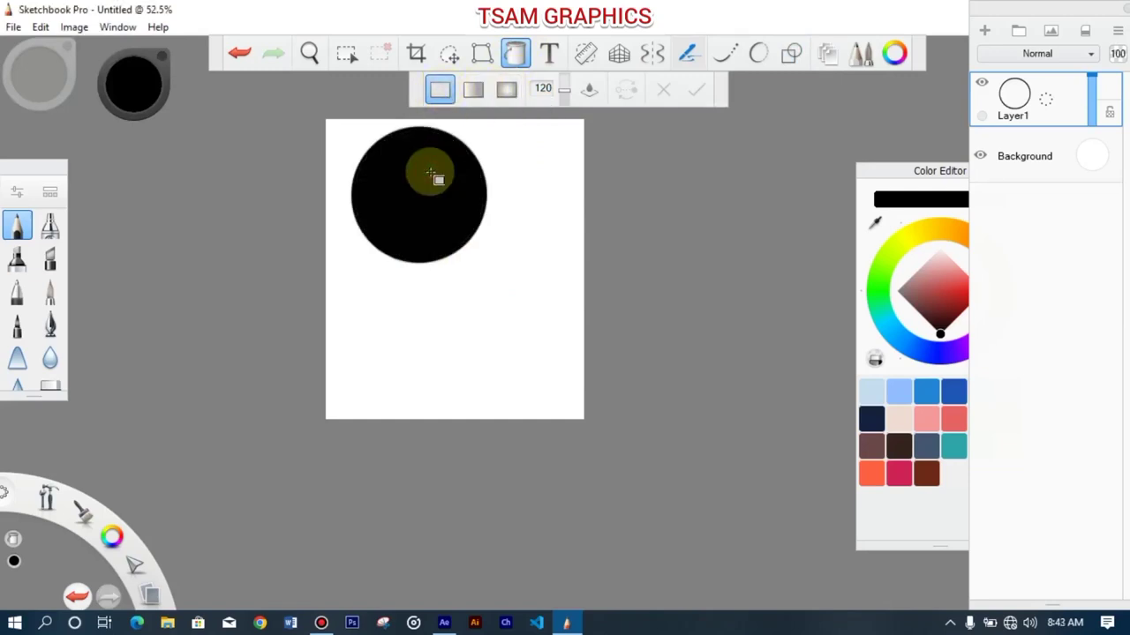
pyautogui.hotkey('ctrl', 'z')
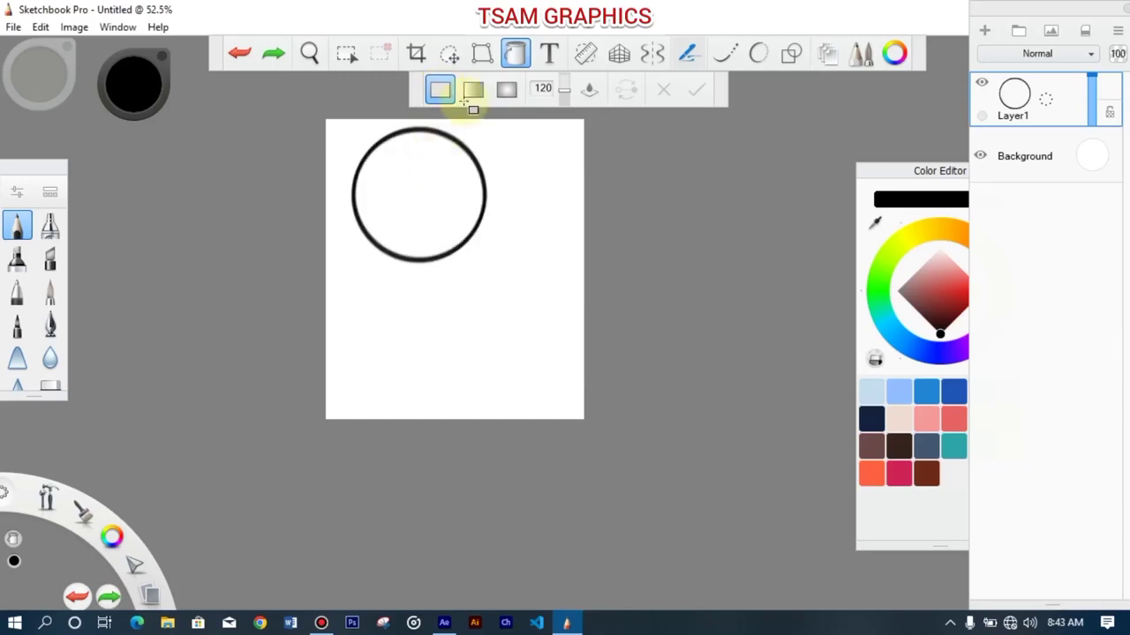
# Step: Apply a linear gradient fill inside the circle and adjust the gradient's stops across its width
pyautogui.click(472, 95)
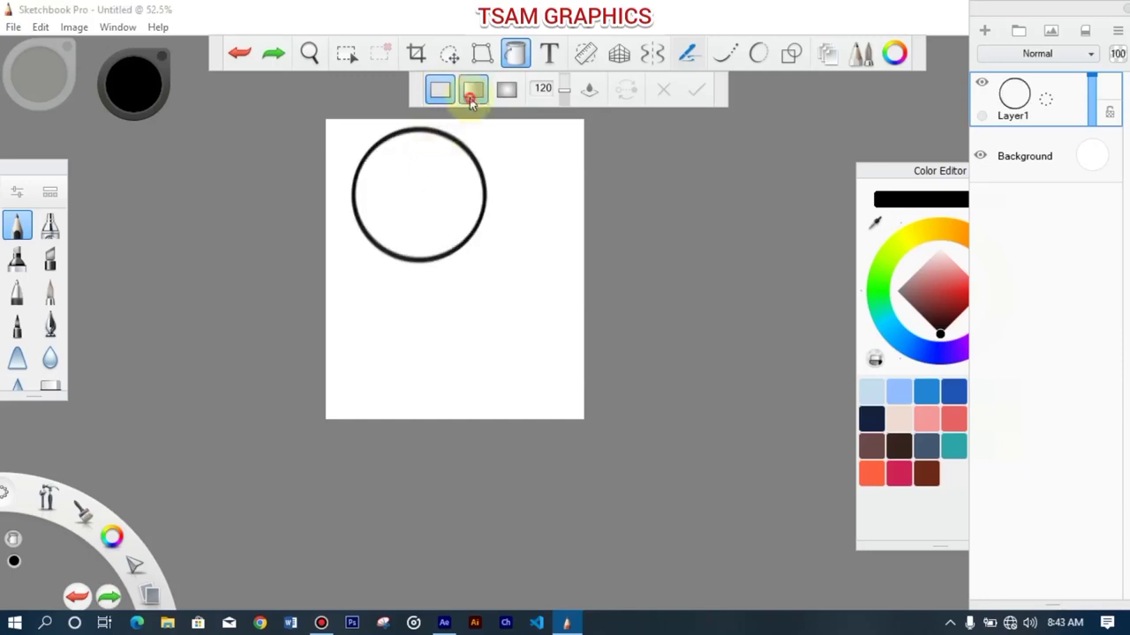
pyautogui.click(422, 187)
pyautogui.moveTo(419, 190)
pyautogui.mouseDown()
pyautogui.moveTo(416, 208)
pyautogui.moveTo(383, 202)
pyautogui.moveTo(485, 189)
pyautogui.mouseUp()
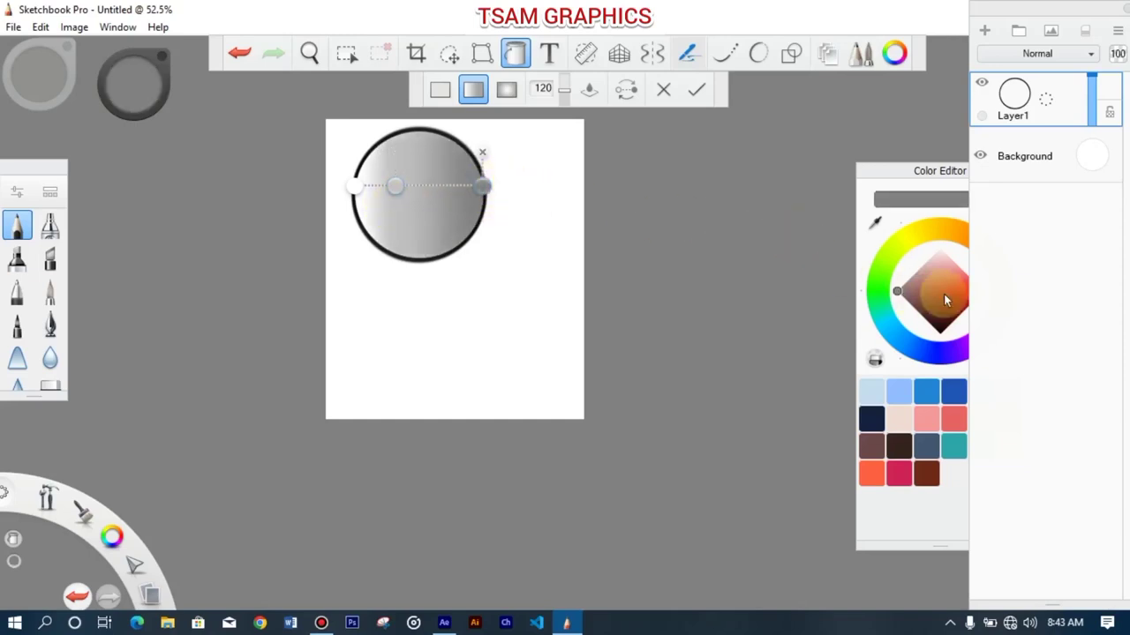
# Step: Color the gradient's right and middle stops red and its left stop pale pink, with the middle stop centered in the circle
pyautogui.click(943, 290)
pyautogui.click(353, 186)
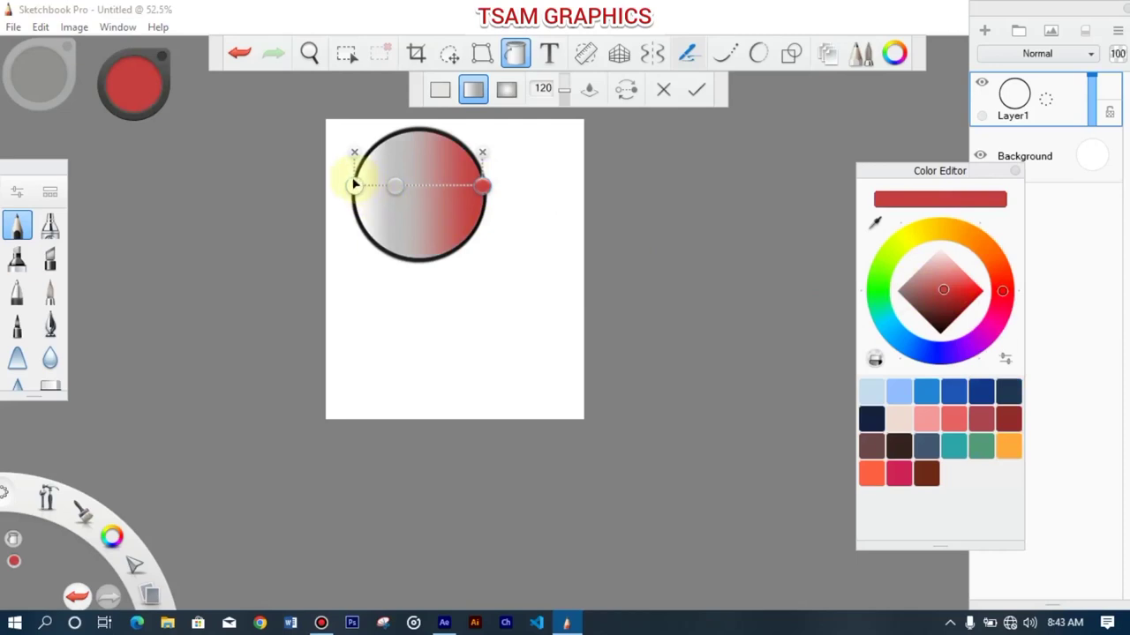
pyautogui.moveTo(929, 279); pyautogui.dragTo(943, 252)
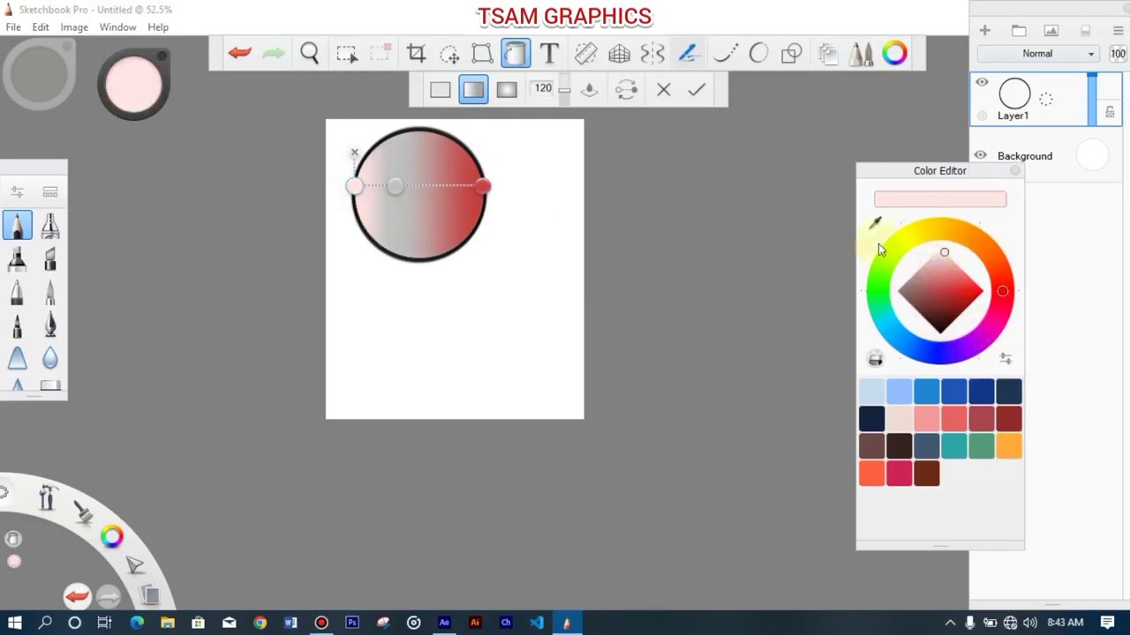
pyautogui.moveTo(395, 183); pyautogui.dragTo(431, 191)
pyautogui.click(423, 187)
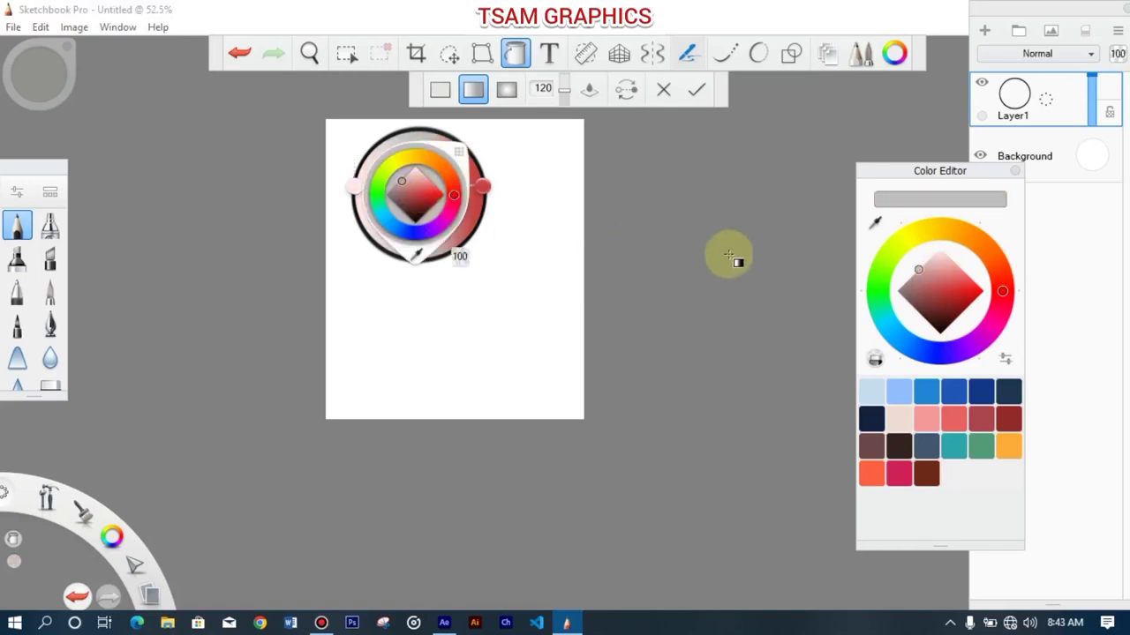
pyautogui.moveTo(415, 190); pyautogui.dragTo(422, 192)
pyautogui.click(755, 235)
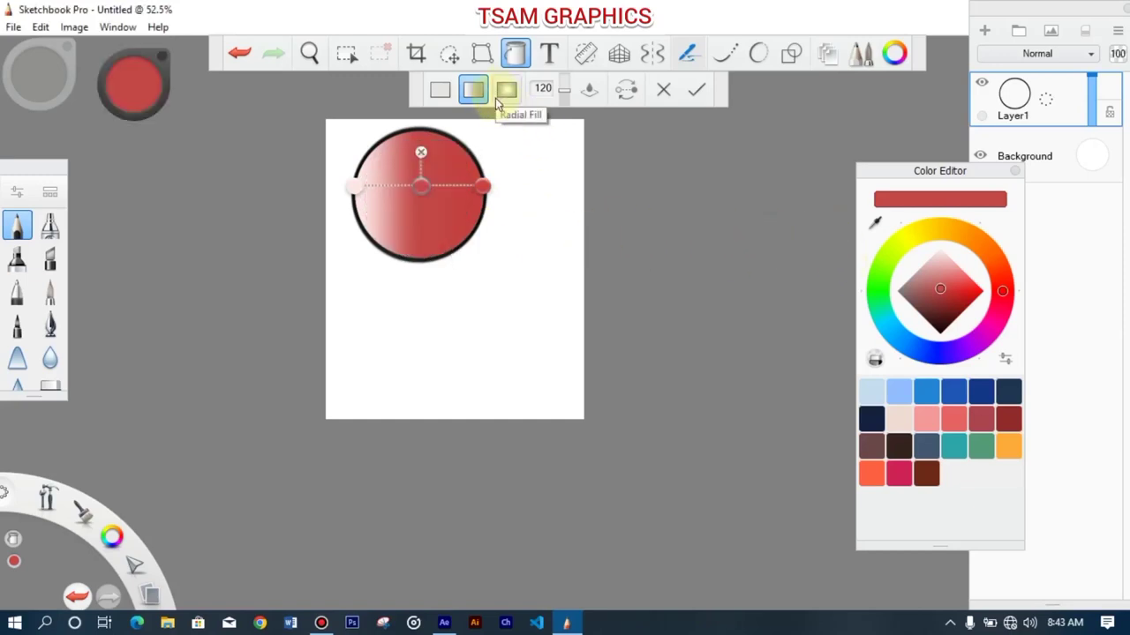
# Step: Undo the linear gradient fill on the circle and switch the fill type to Radial Fill
pyautogui.hotkey('ctrl', 'z')
pyautogui.hotkey('ctrl', 'z')
pyautogui.hotkey('ctrl', 'z')
pyautogui.hotkey('ctrl', 'z')
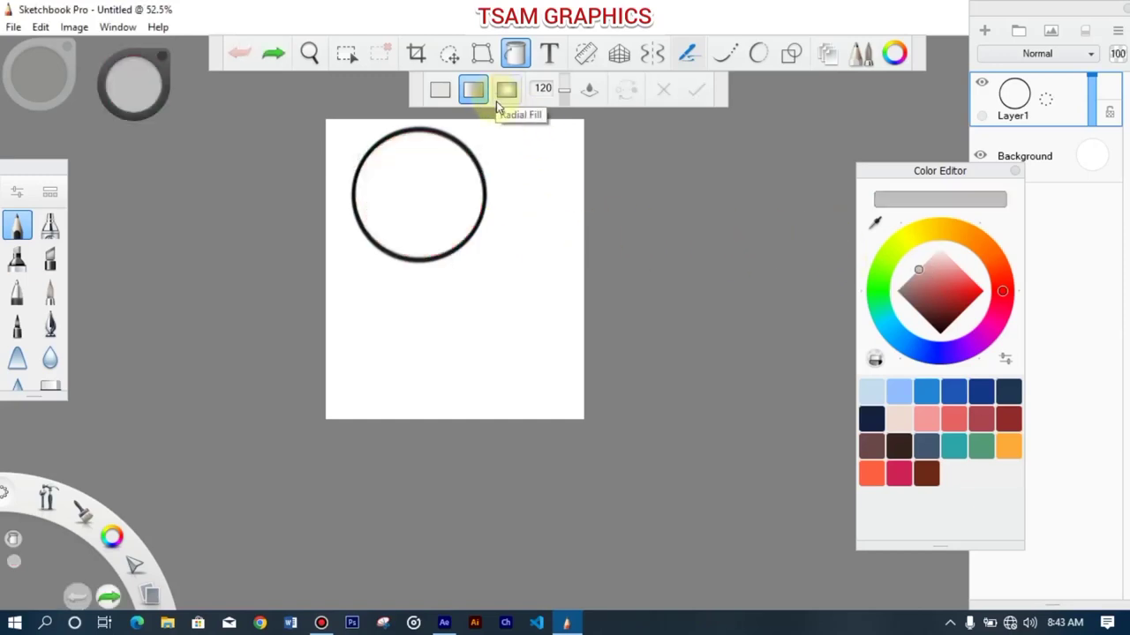
pyautogui.click(505, 91)
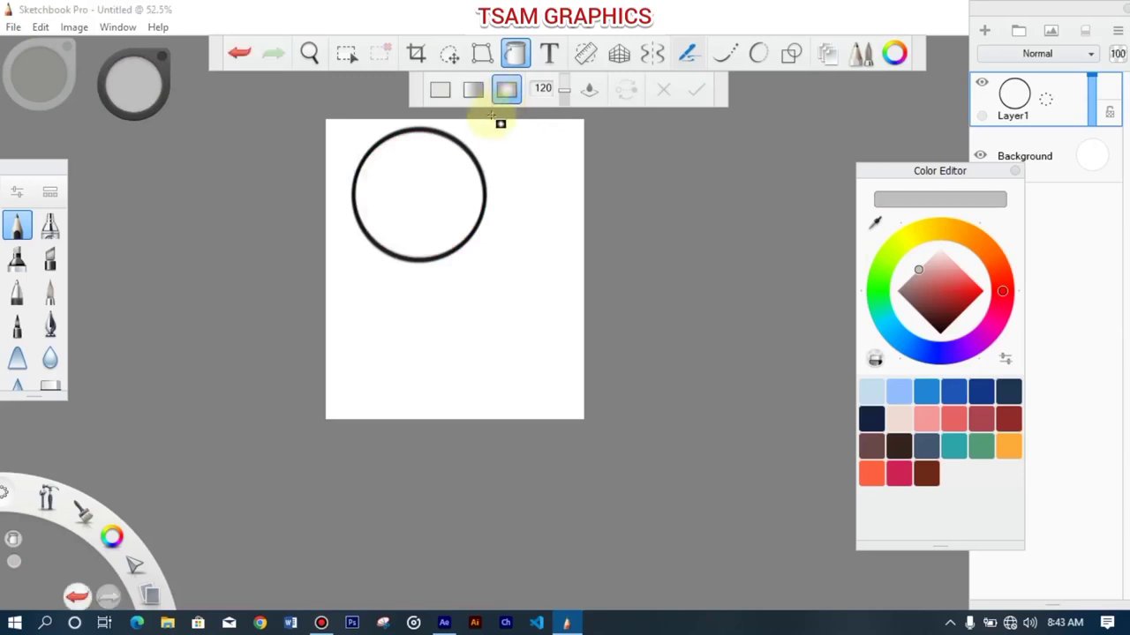
# Step: Apply a radial gradient fill inside the circle, placing its center stop mid-circle and its outer stop beyond the circle's upper-right edge
pyautogui.click(444, 188)
pyautogui.moveTo(437, 185); pyautogui.dragTo(416, 199)
pyautogui.moveTo(541, 160); pyautogui.dragTo(554, 148)
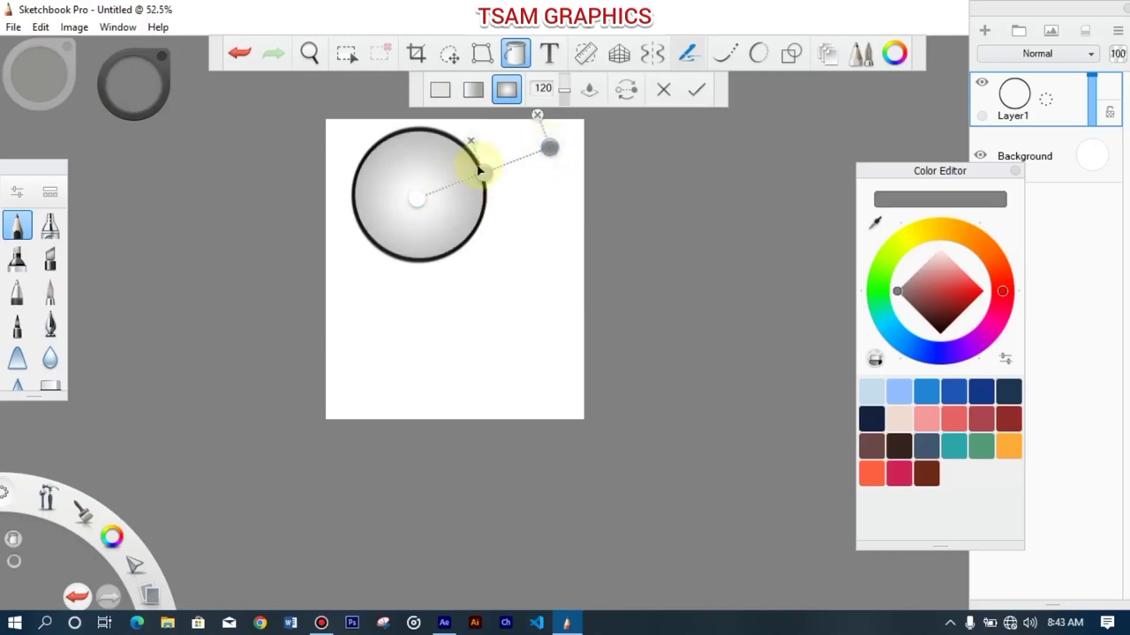
# Step: Color the radial gradient's middle stop muted red and its center stop light pink, and accept the fill
pyautogui.moveTo(930, 274); pyautogui.dragTo(938, 283)
pyautogui.click(418, 202)
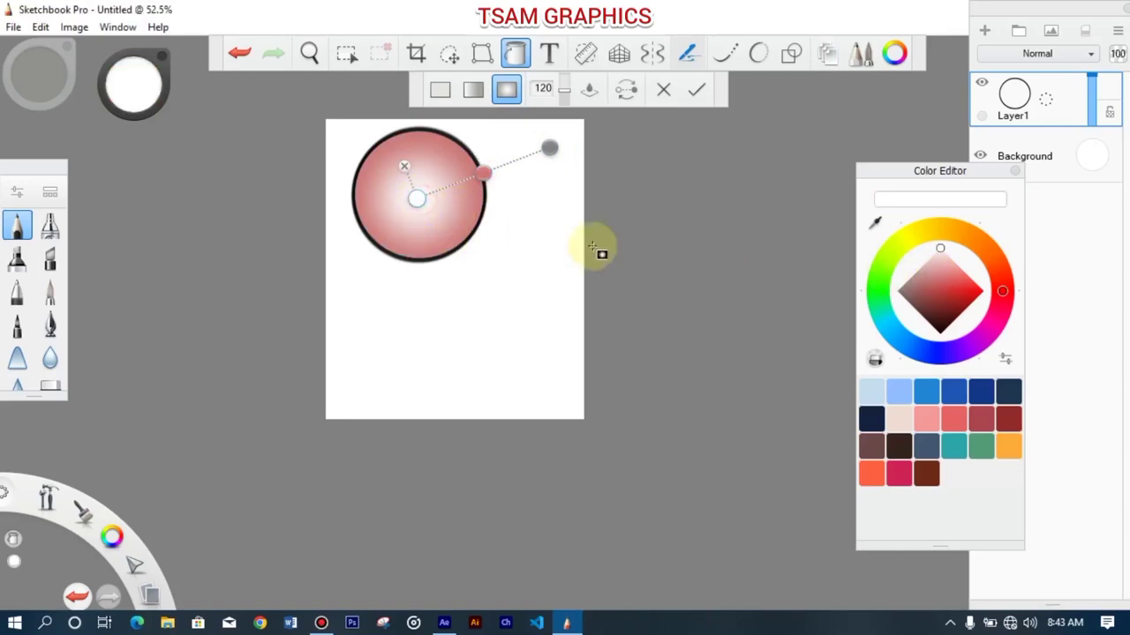
pyautogui.click(936, 279)
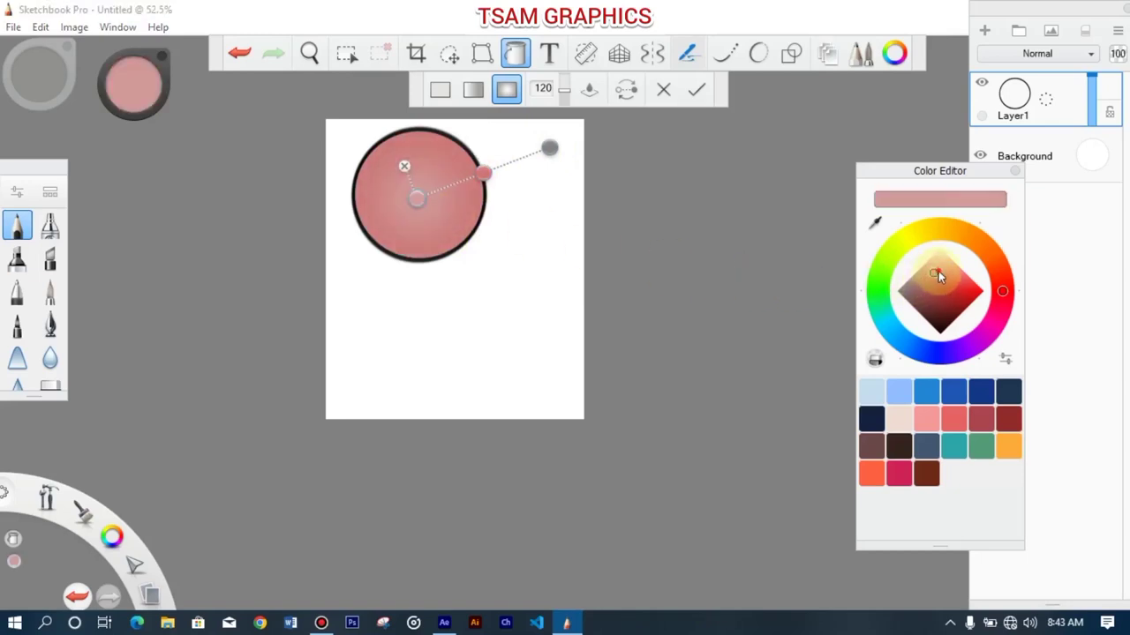
pyautogui.moveTo(940, 274); pyautogui.dragTo(940, 265)
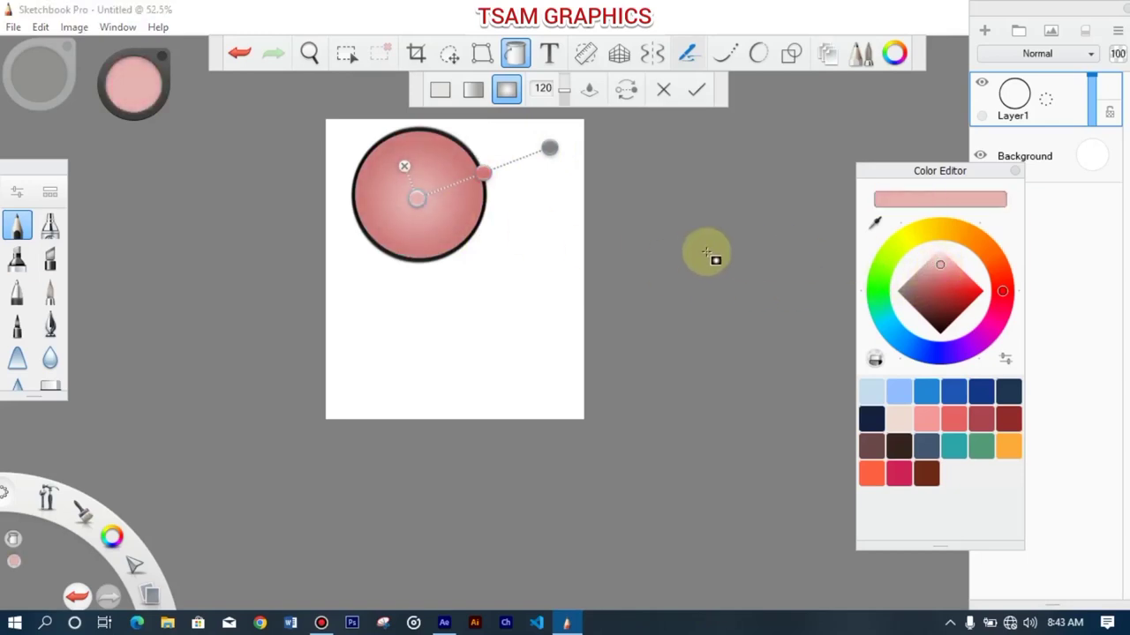
pyautogui.click(694, 88)
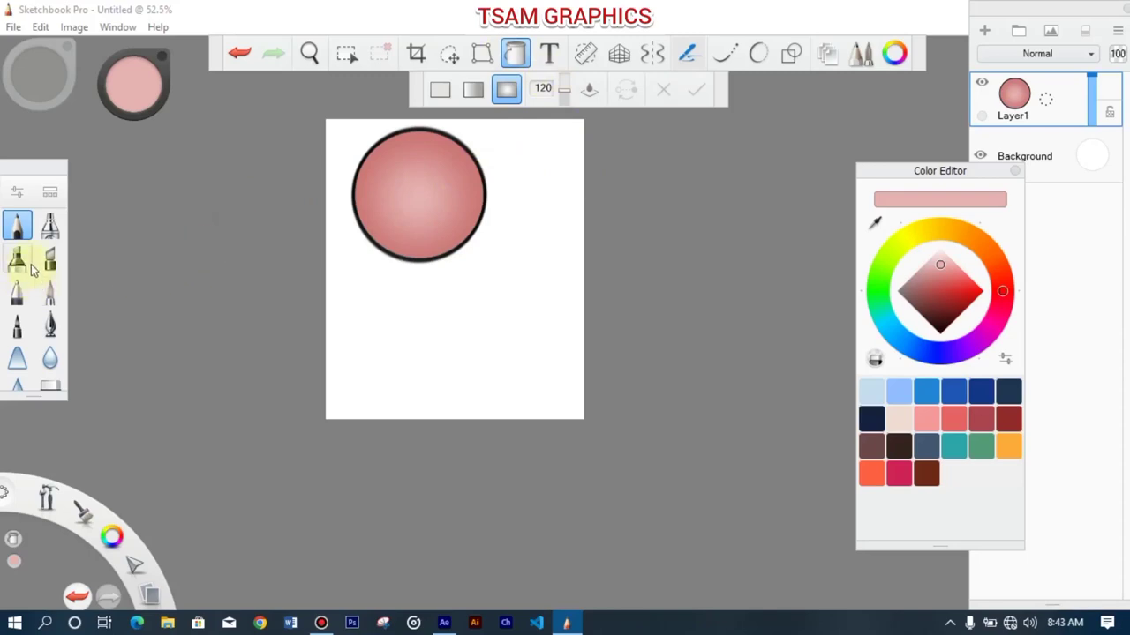
# Step: Draw a small open outline below the circle with the black Pencil brush
pyautogui.click(512, 53)
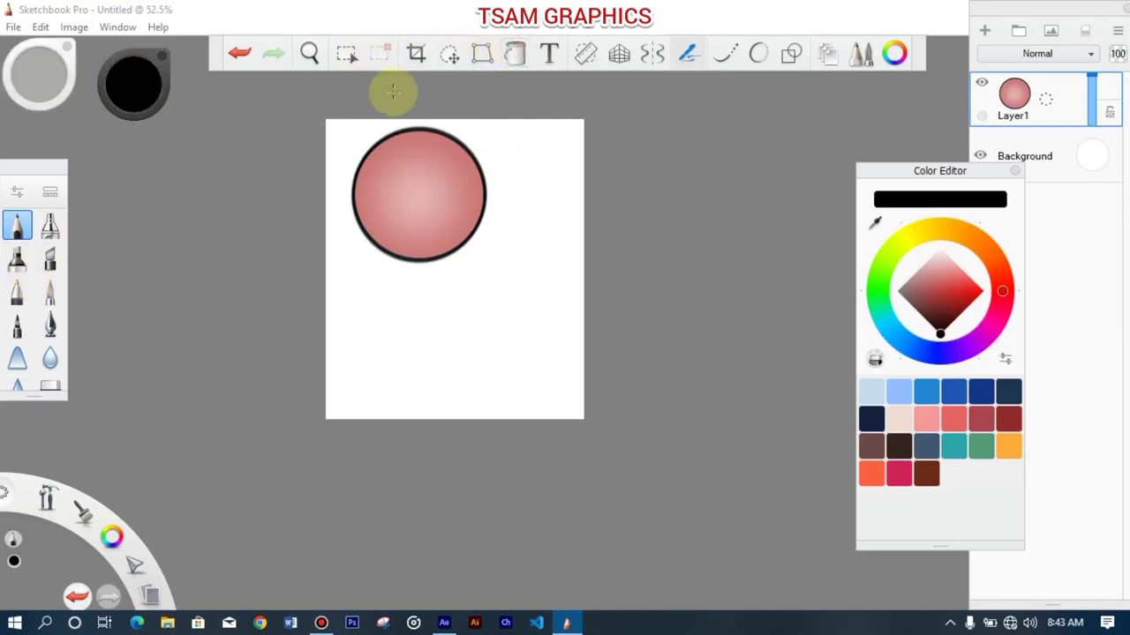
pyautogui.click(18, 227)
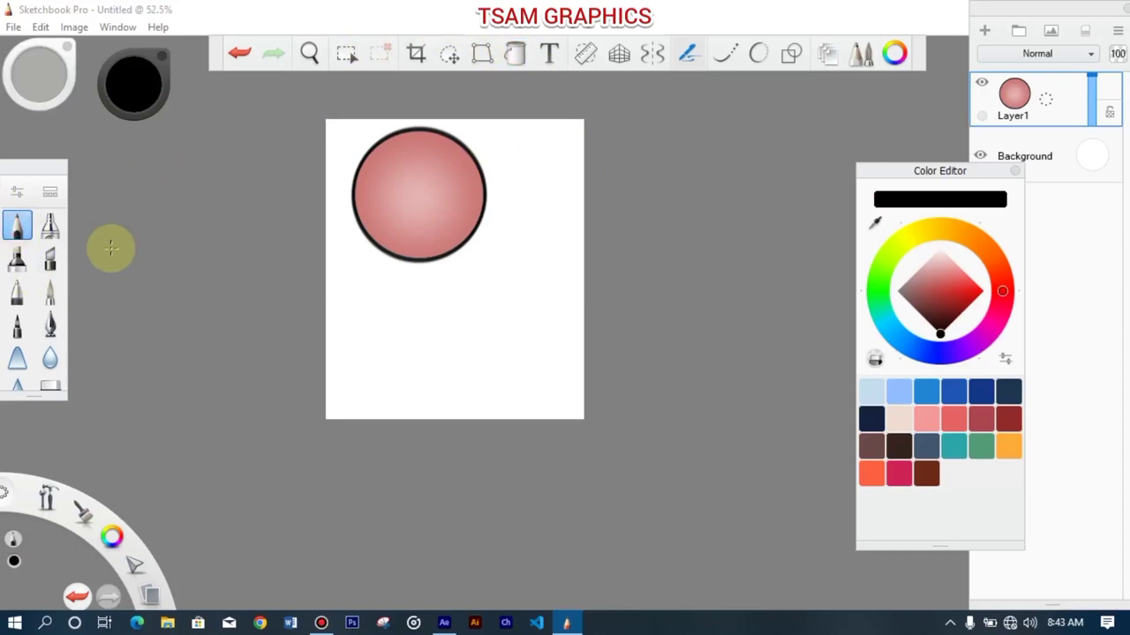
pyautogui.moveTo(378, 313)
pyautogui.mouseDown()
pyautogui.moveTo(363, 336)
pyautogui.moveTo(404, 335)
pyautogui.mouseUp()
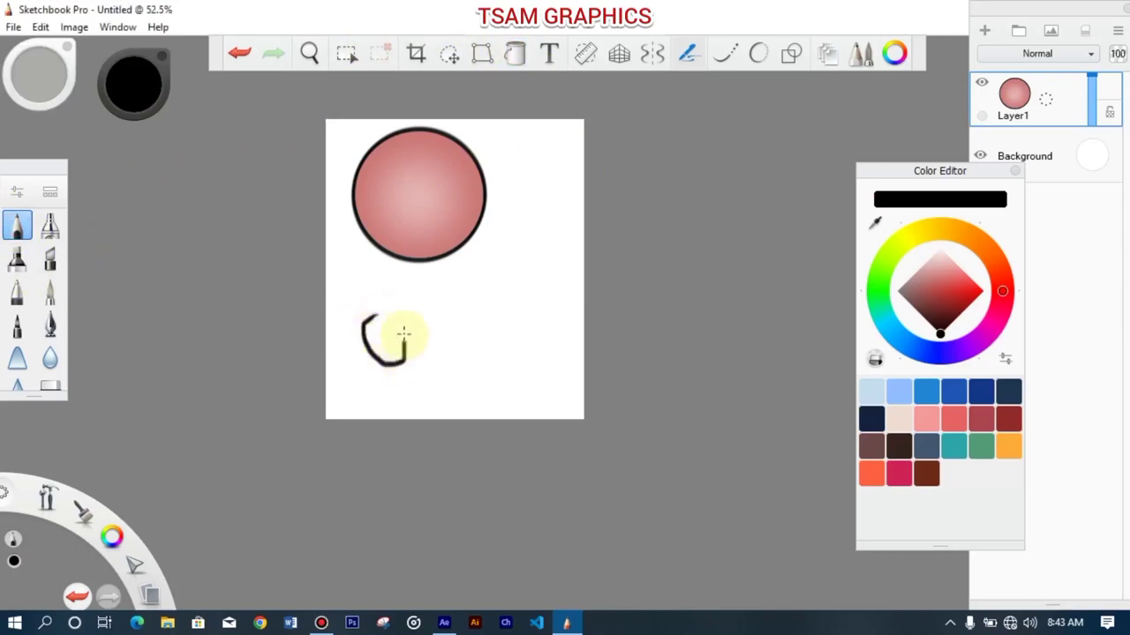
# Step: Try a black Solid Fill on the small open outline, and undo both the fill and the outline
pyautogui.click(514, 53)
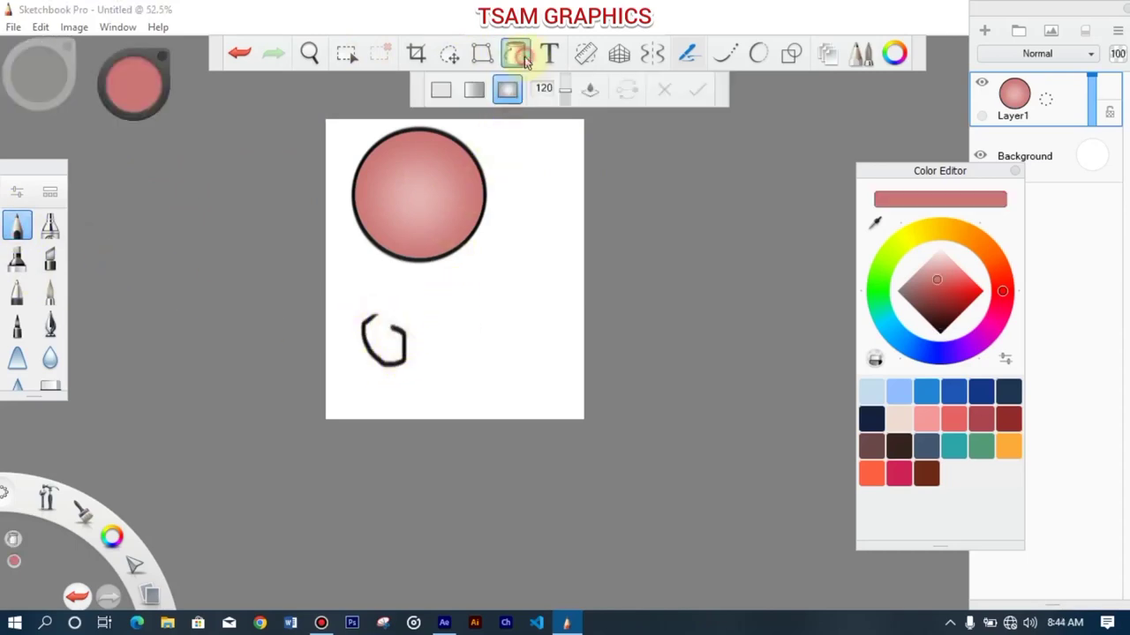
pyautogui.click(432, 92)
pyautogui.click(389, 342)
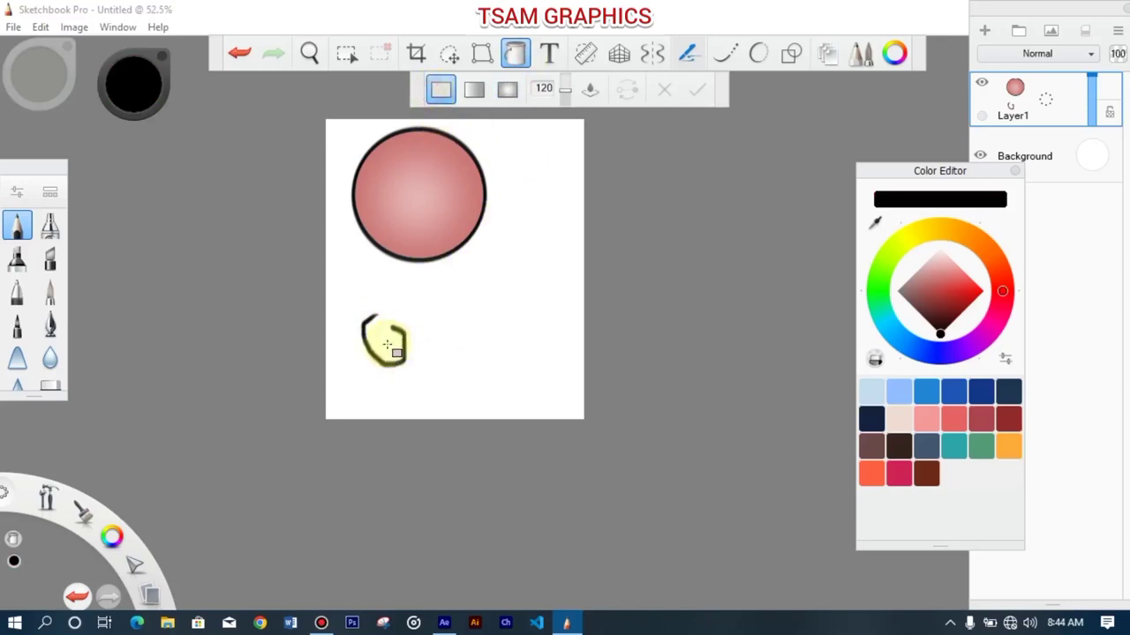
pyautogui.click(412, 330)
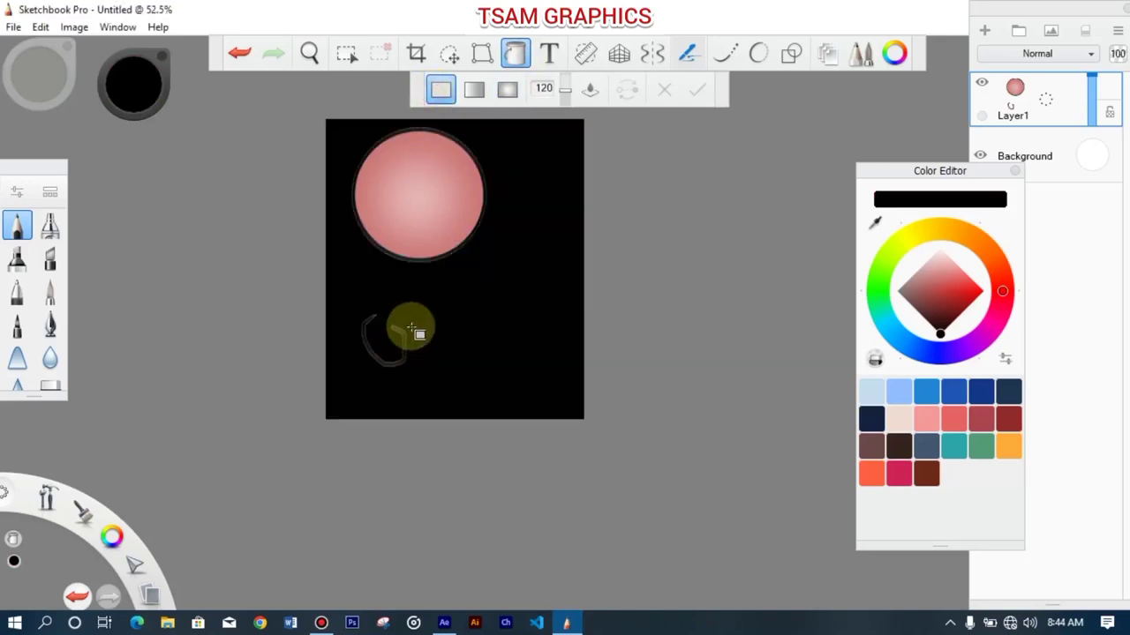
pyautogui.hotkey('ctrl', 'z')
pyautogui.hotkey('ctrl', 'z')
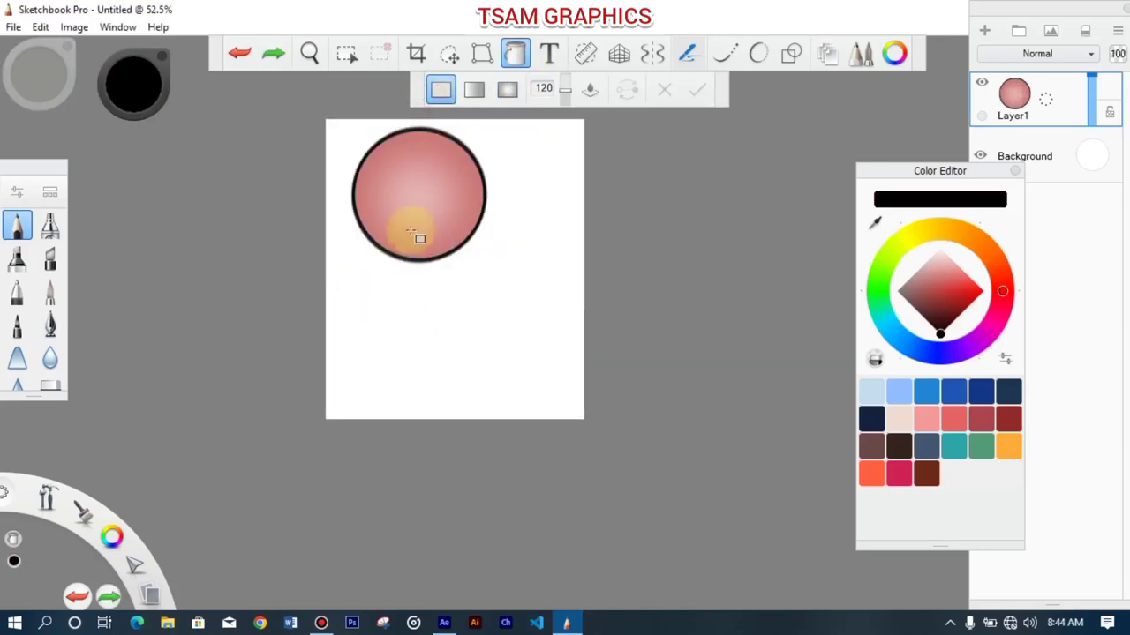
# Step: Start a new text layer with the text TSAM GRAPHICS
pyautogui.click(514, 52)
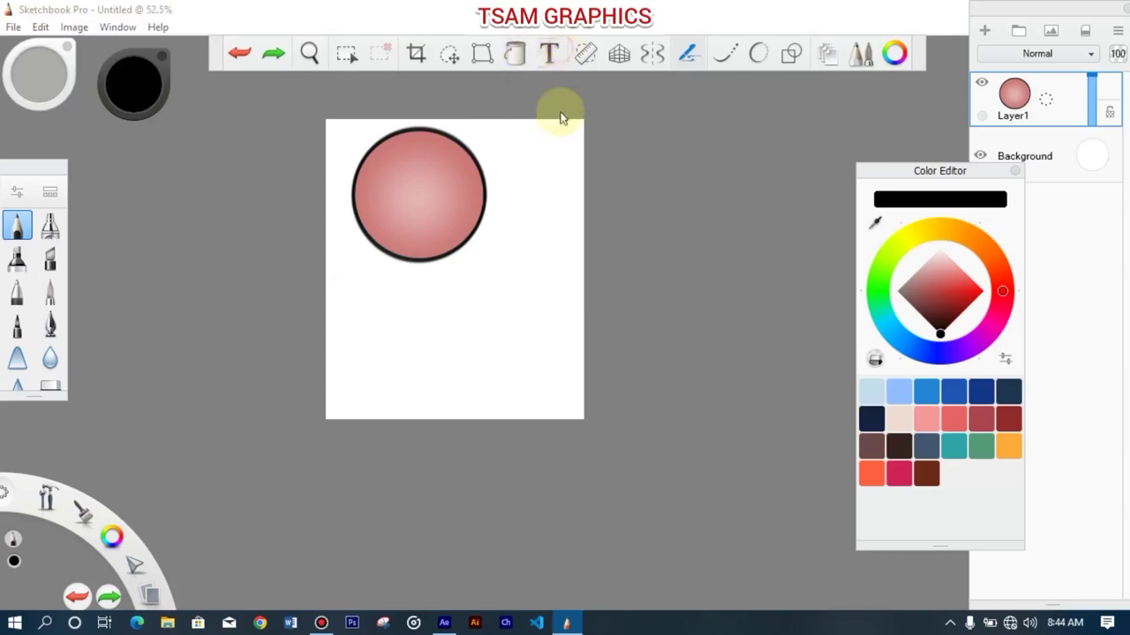
pyautogui.click(560, 105)
pyautogui.click(525, 299)
pyautogui.write('TSAM GRAPHICS')
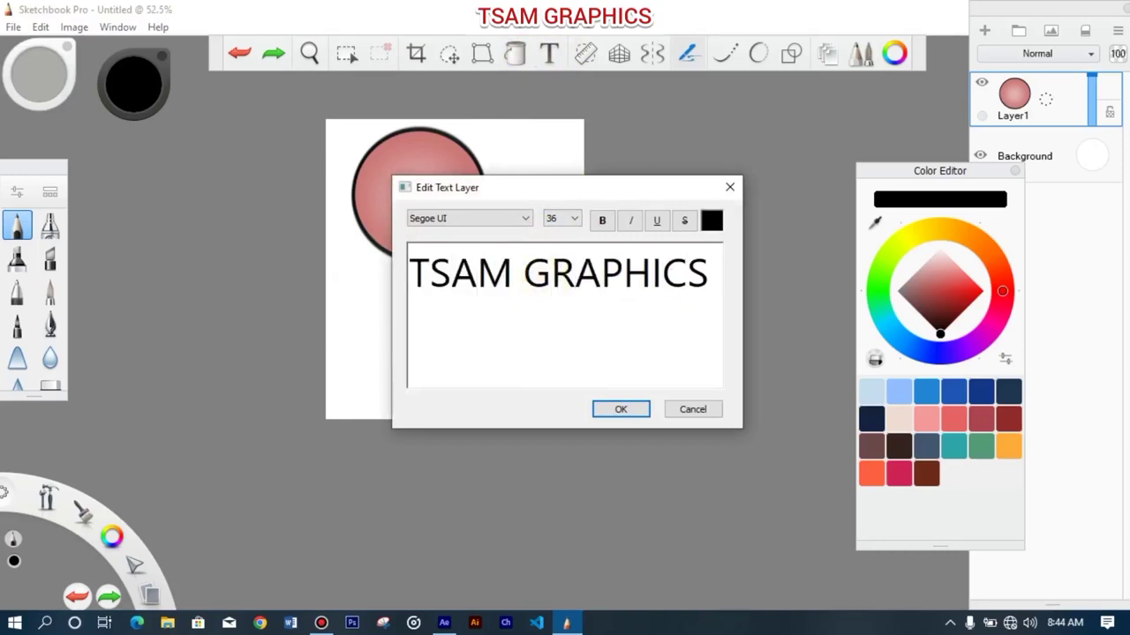
# Step: Set the text size to 144, look through the font choices while keeping Segoe UI, and confirm the text layer
pyautogui.click(570, 219)
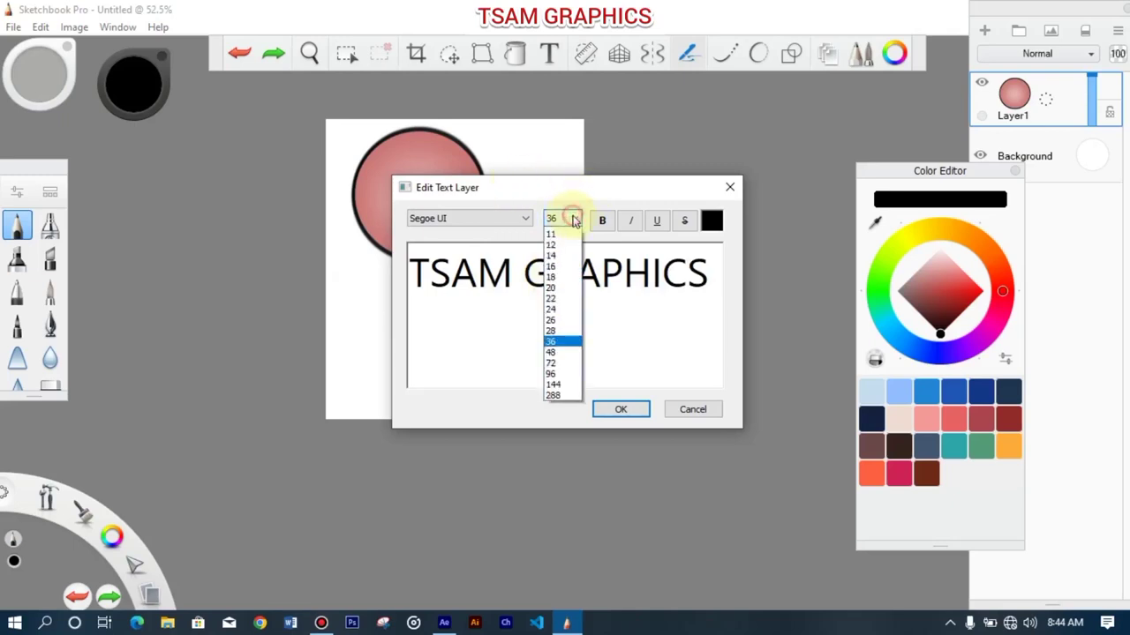
pyautogui.click(568, 415)
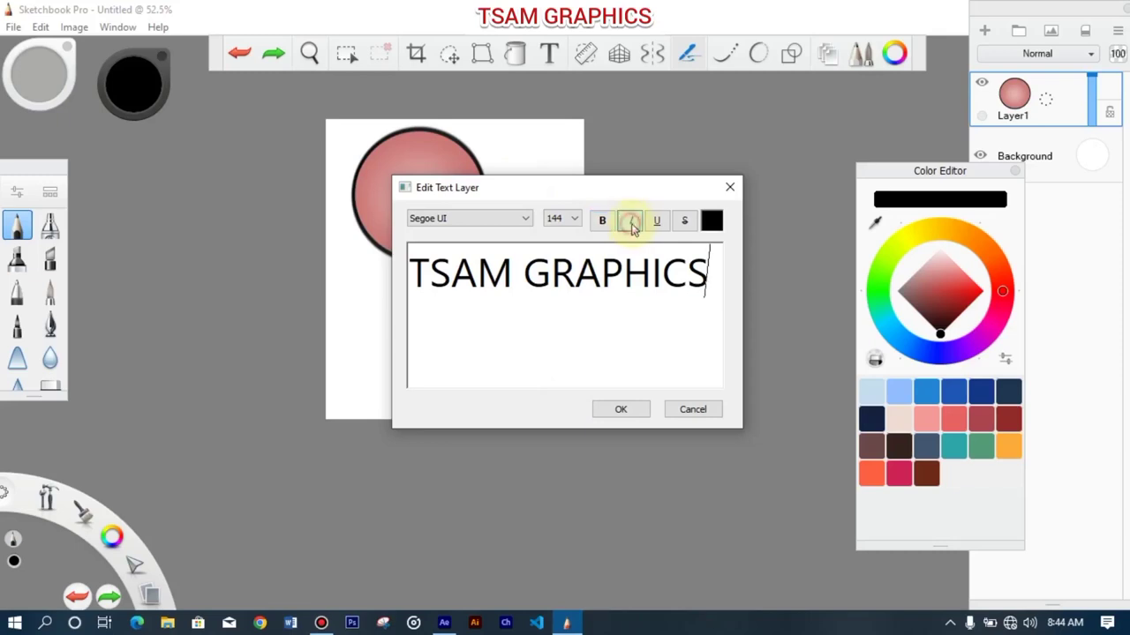
pyautogui.click(493, 228)
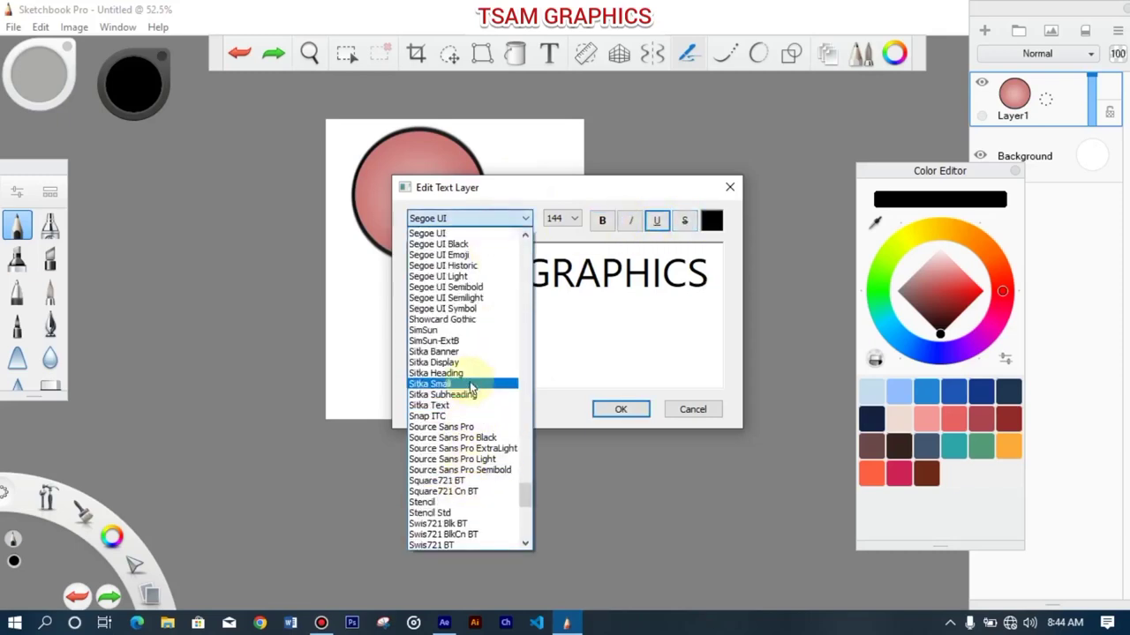
pyautogui.click(485, 219)
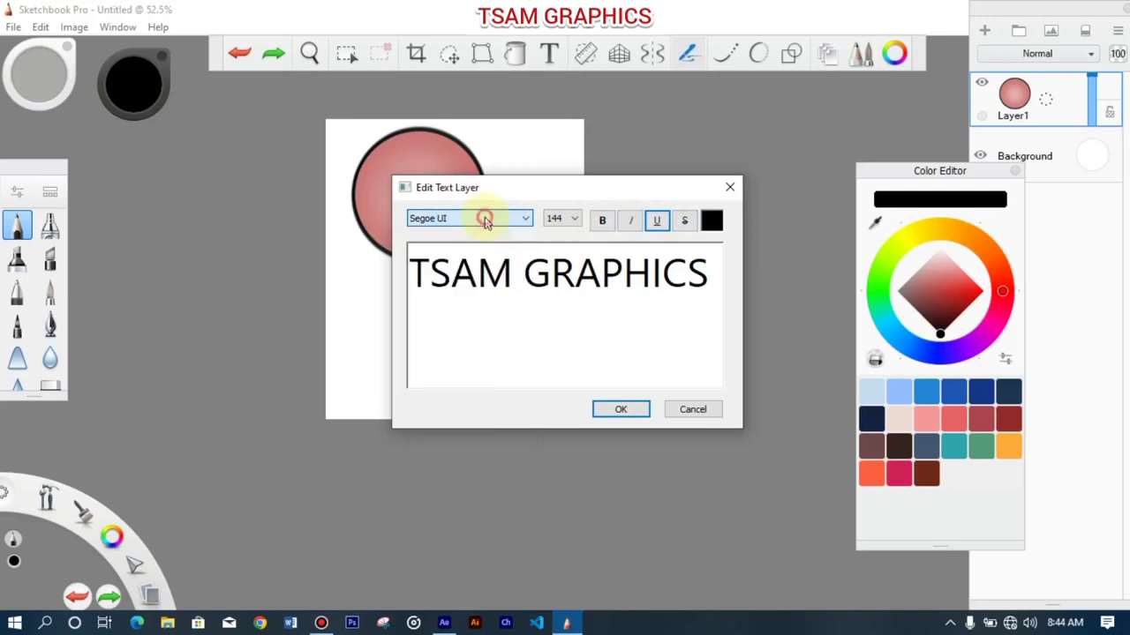
pyautogui.click(621, 409)
# Step: Rotate the TSAM GRAPHICS text to an upward diagonal, scale it down and position it below the circle
pyautogui.moveTo(537, 320); pyautogui.dragTo(604, 242)
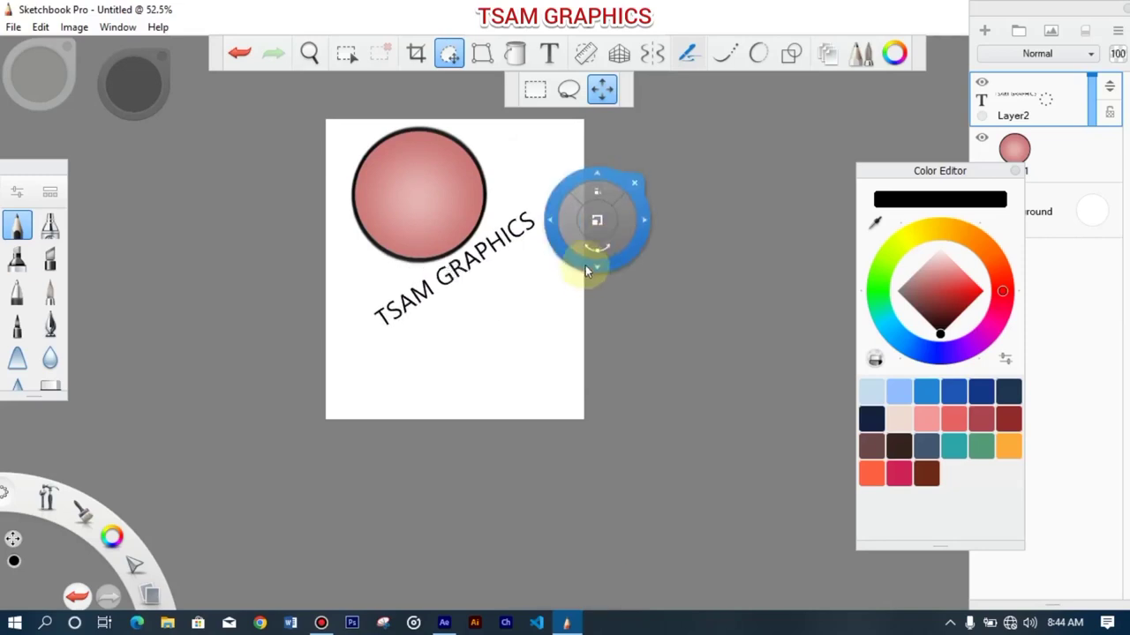
pyautogui.moveTo(594, 198); pyautogui.dragTo(569, 224)
pyautogui.moveTo(598, 186); pyautogui.dragTo(597, 213)
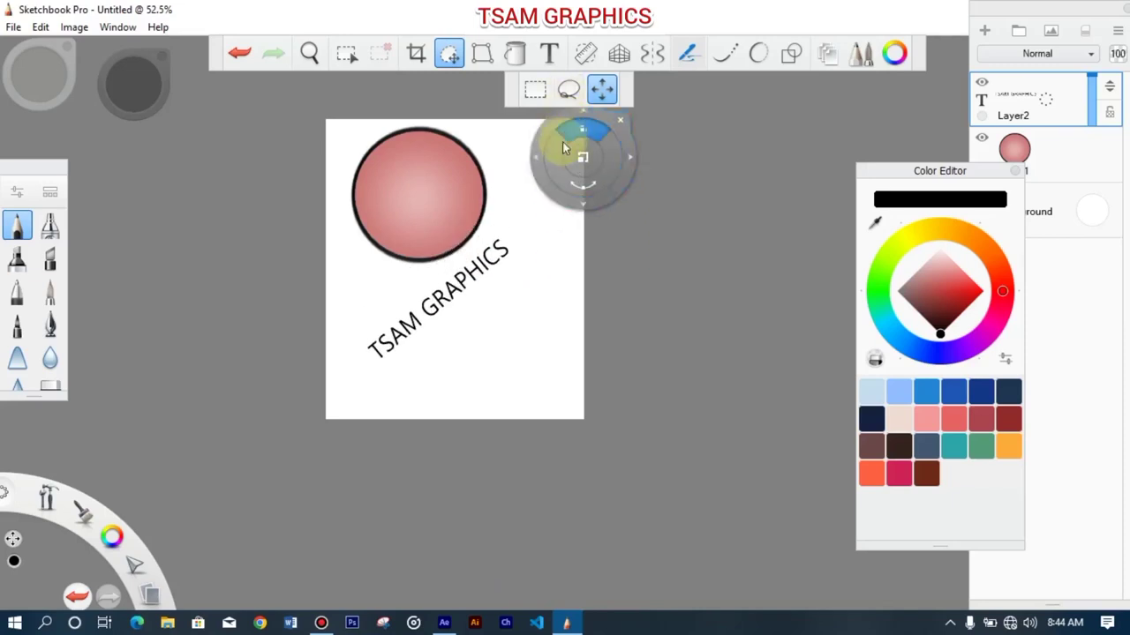
pyautogui.moveTo(499, 250); pyautogui.dragTo(894, 247)
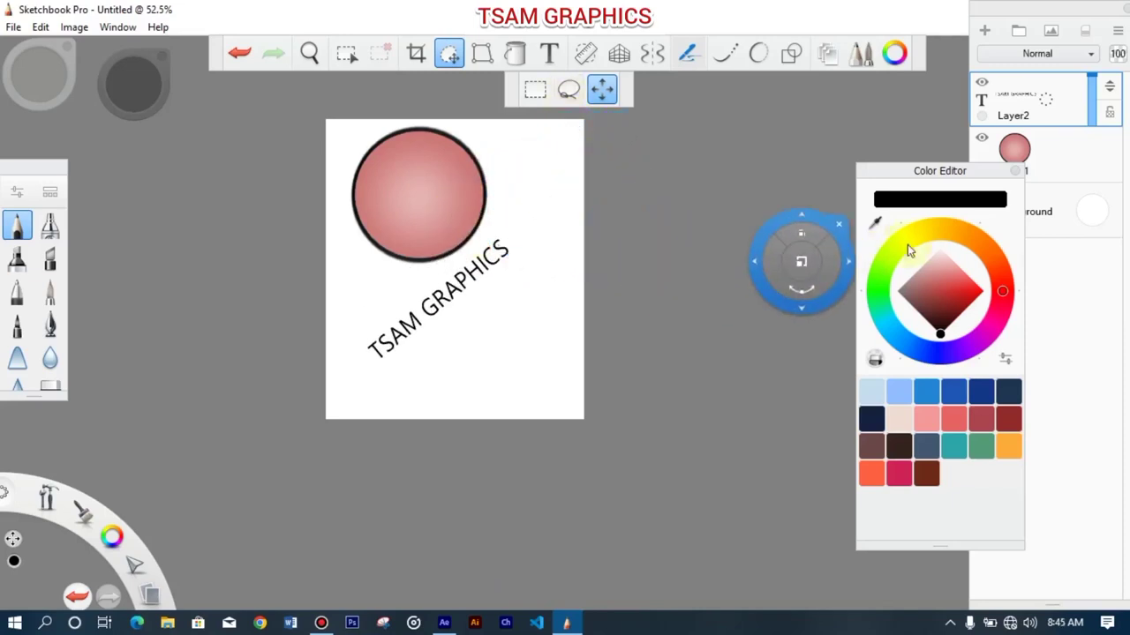
# Step: Pick a medium red as the drawing color and start a new text layer with purple as its text color
pyautogui.click(951, 278)
pyautogui.click(945, 285)
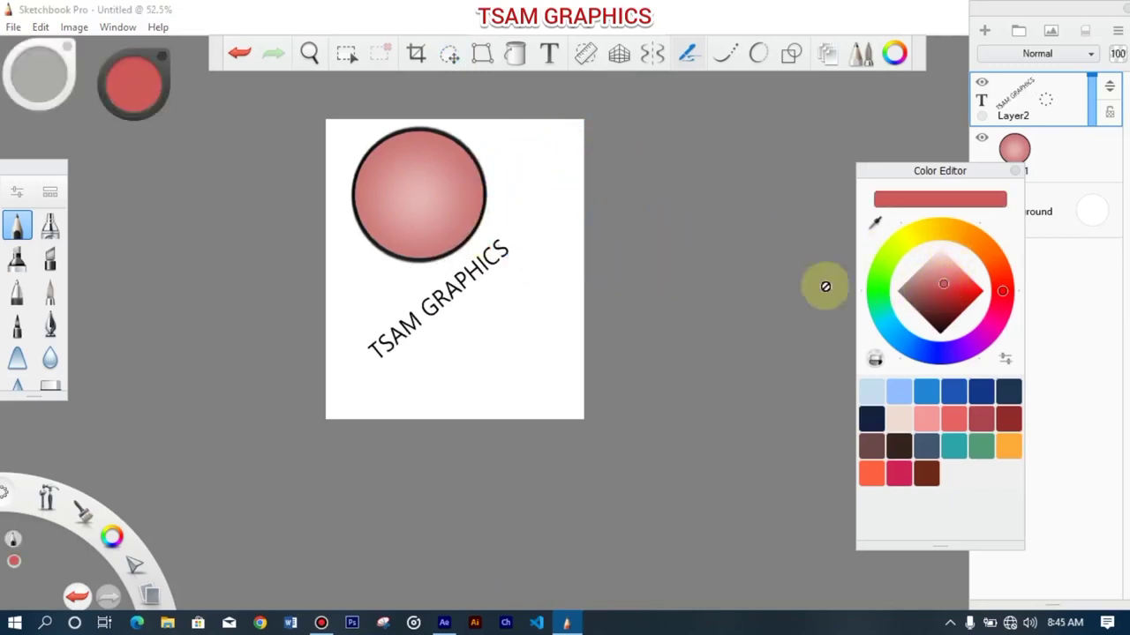
pyautogui.click(548, 53)
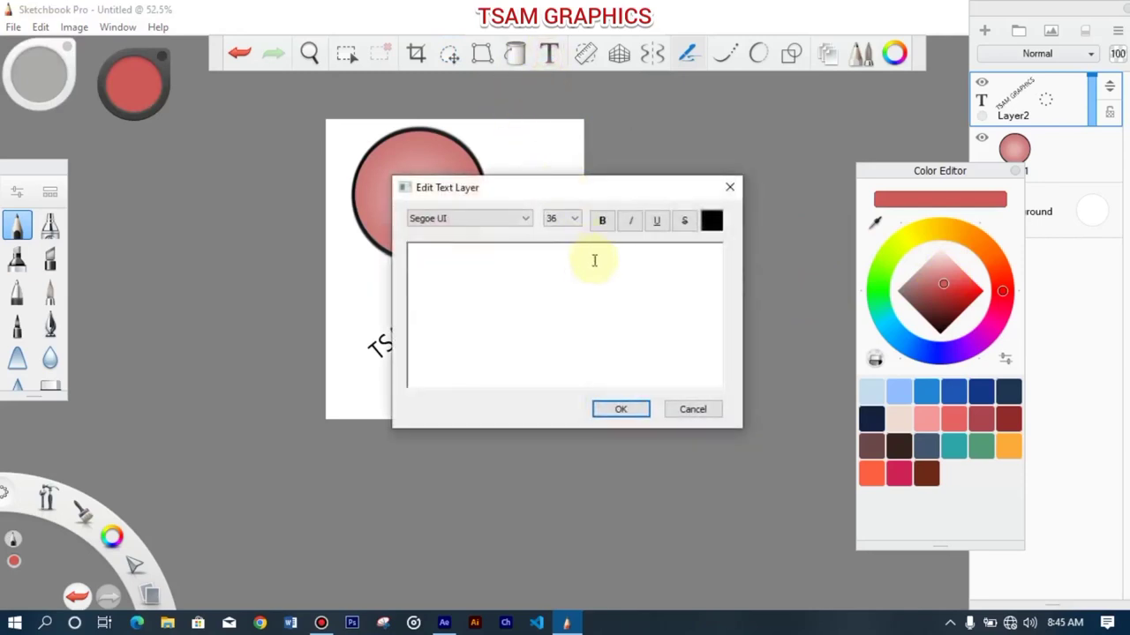
pyautogui.click(711, 220)
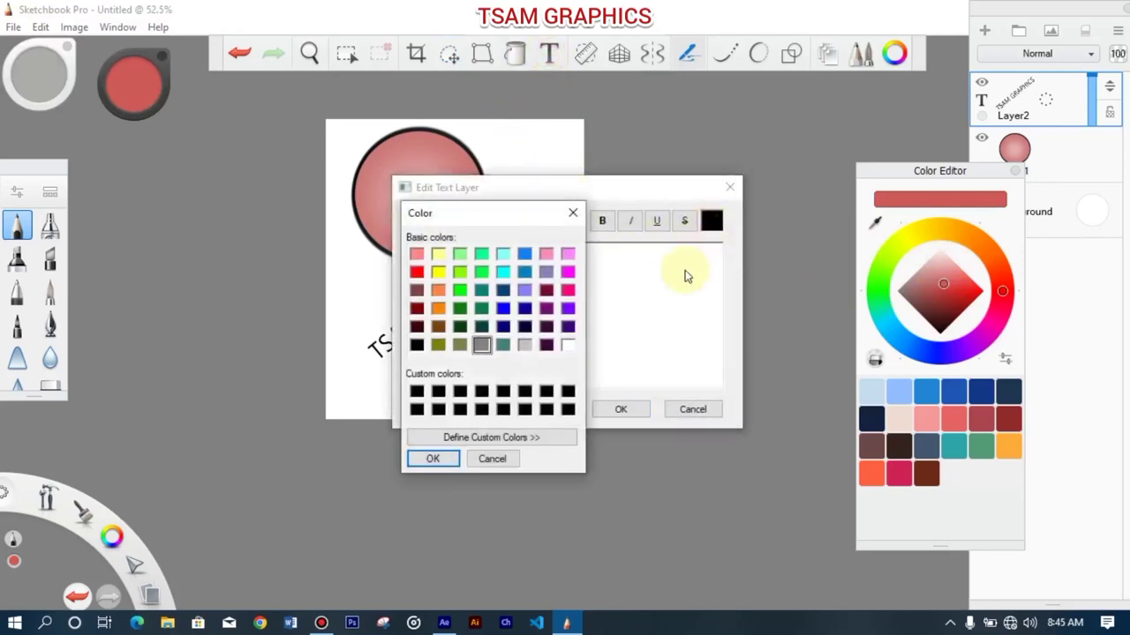
pyautogui.click(503, 308)
pyautogui.click(546, 308)
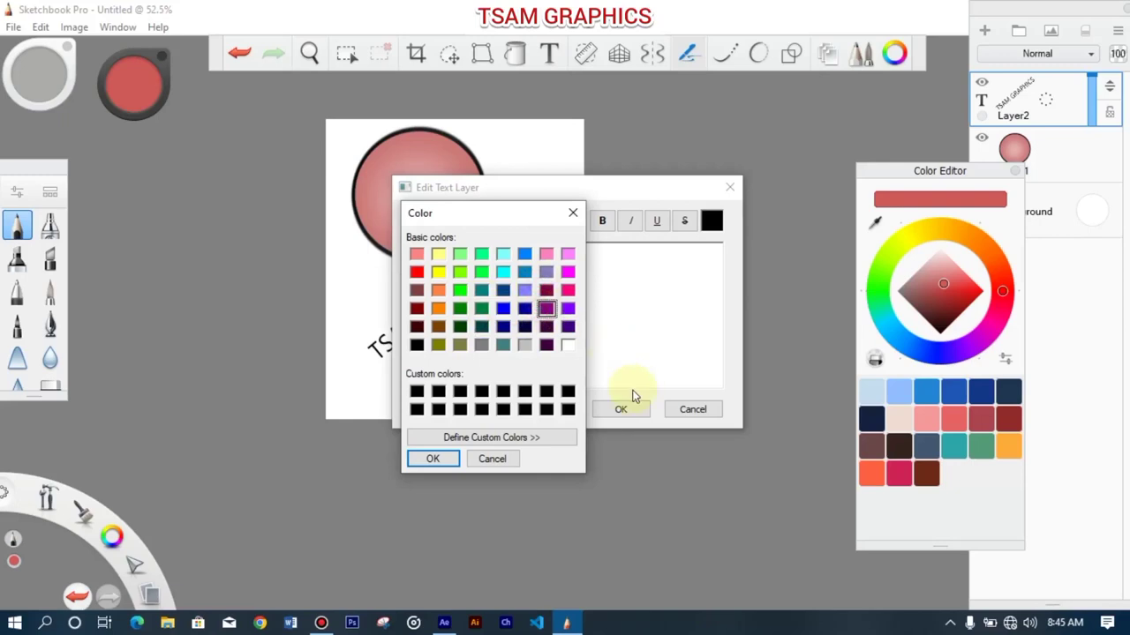
pyautogui.click(433, 459)
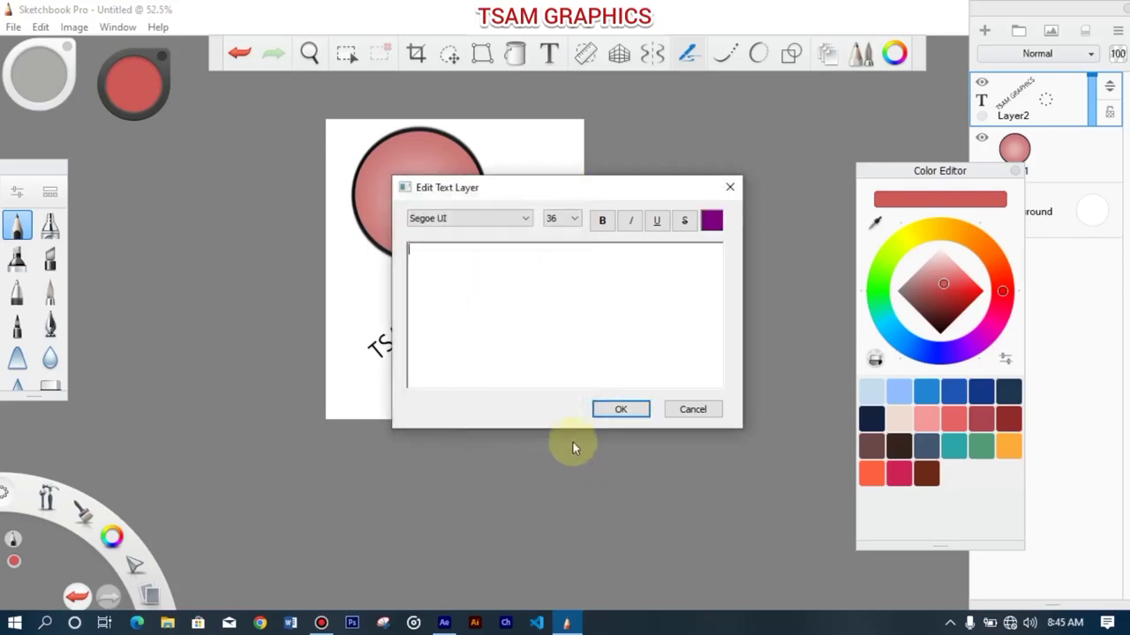
# Step: Enter TSAM with a trailing line break, confirm the layer, and rotate the word diagonally beneath the TSAM GRAPHICS text
pyautogui.click(597, 336)
pyautogui.write('TSA')
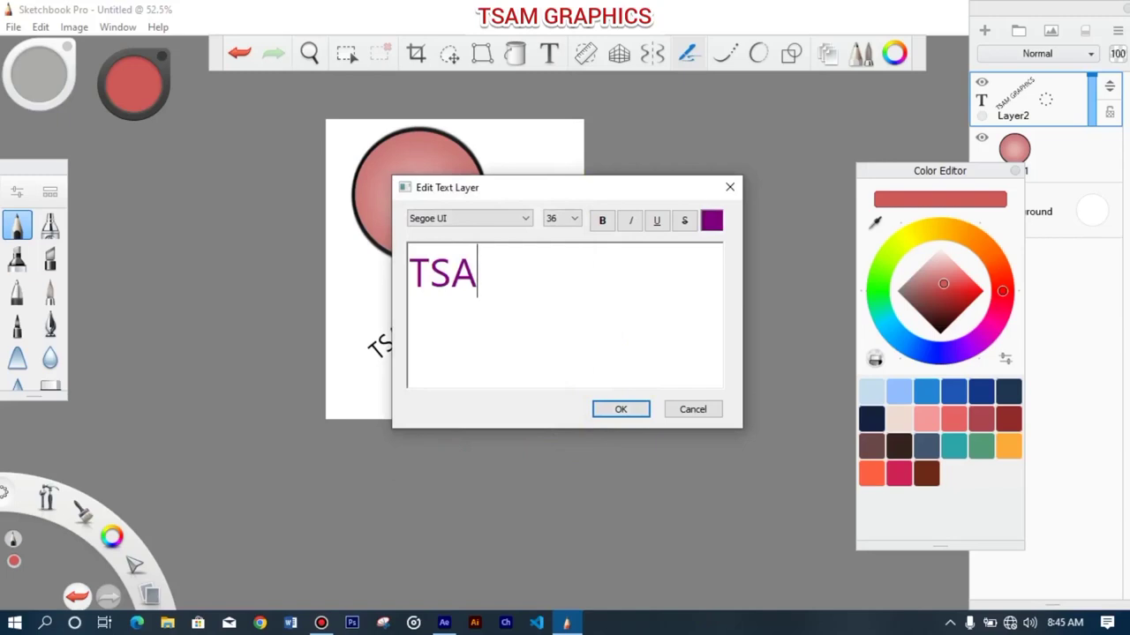
pyautogui.write('M')
pyautogui.press('Return')
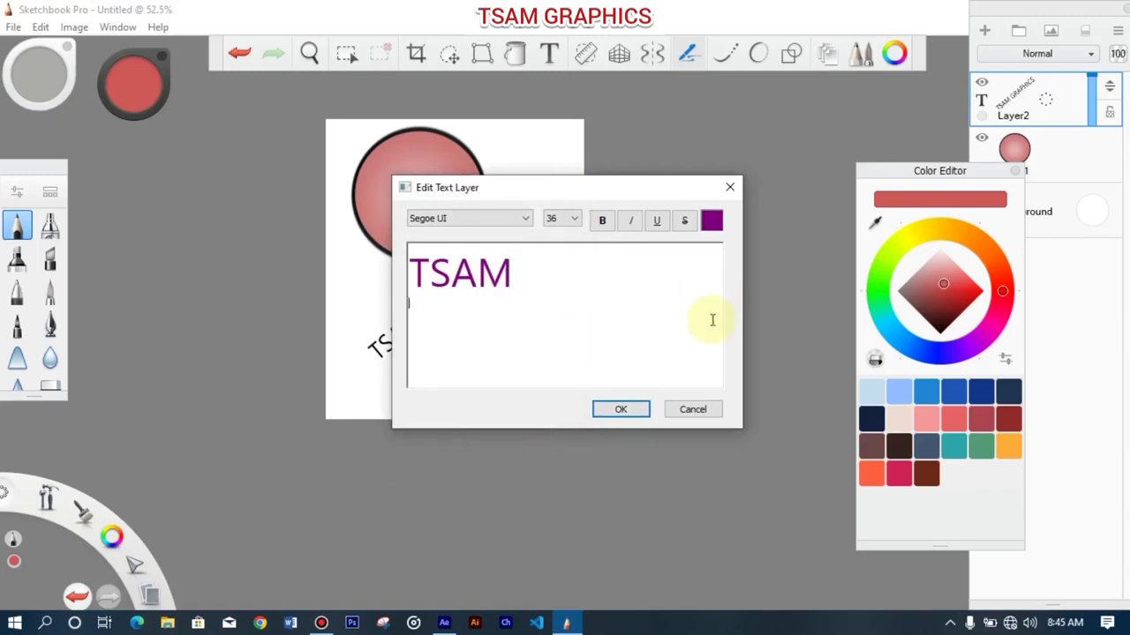
pyautogui.click(646, 407)
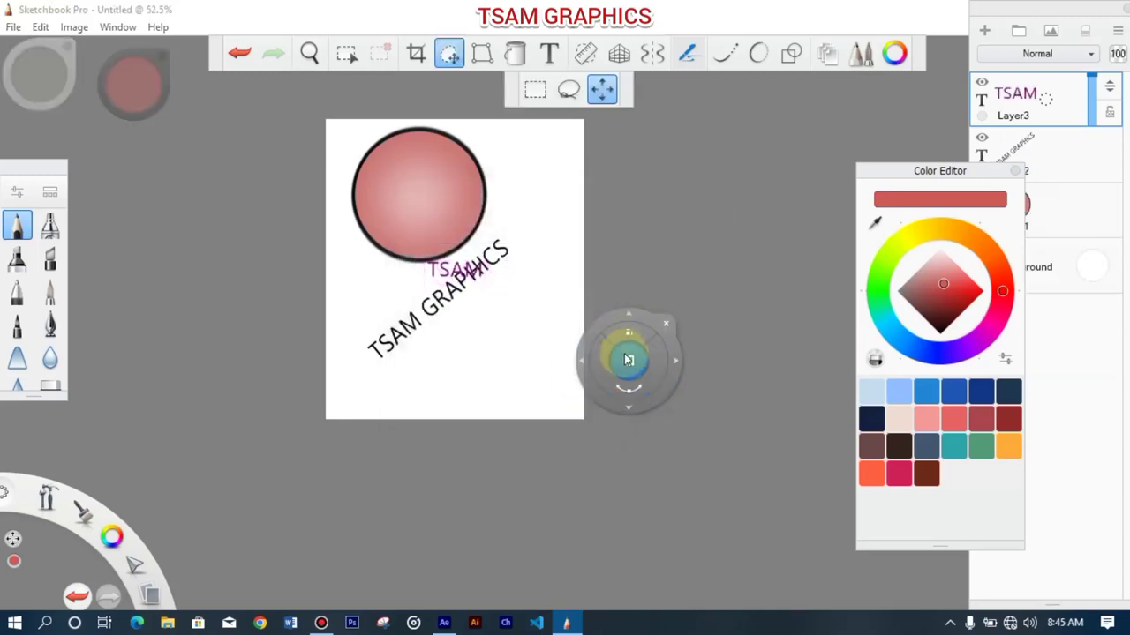
pyautogui.moveTo(637, 402); pyautogui.dragTo(687, 285)
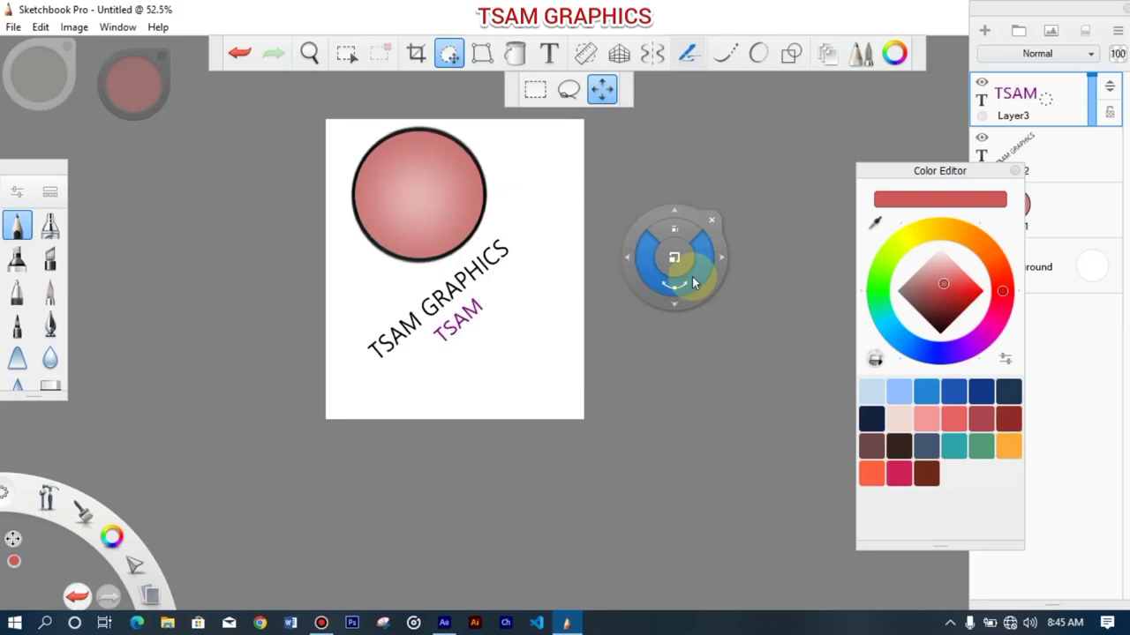
pyautogui.moveTo(693, 282)
pyautogui.mouseDown()
pyautogui.moveTo(895, 119)
pyautogui.moveTo(892, 47)
pyautogui.mouseUp()
# Step: Apply the rotation of the purple TSAM text and leave the transform tool
pyautogui.click(862, 52)
pyautogui.click(872, 53)
pyautogui.moveTo(866, 118)
pyautogui.mouseDown()
pyautogui.moveTo(783, 89)
pyautogui.moveTo(4, 454)
pyautogui.moveTo(51, 353)
pyautogui.moveTo(51, 232)
pyautogui.moveTo(26, 616)
pyautogui.moveTo(35, 574)
pyautogui.moveTo(471, 165)
pyautogui.mouseUp()
pyautogui.click(449, 45)
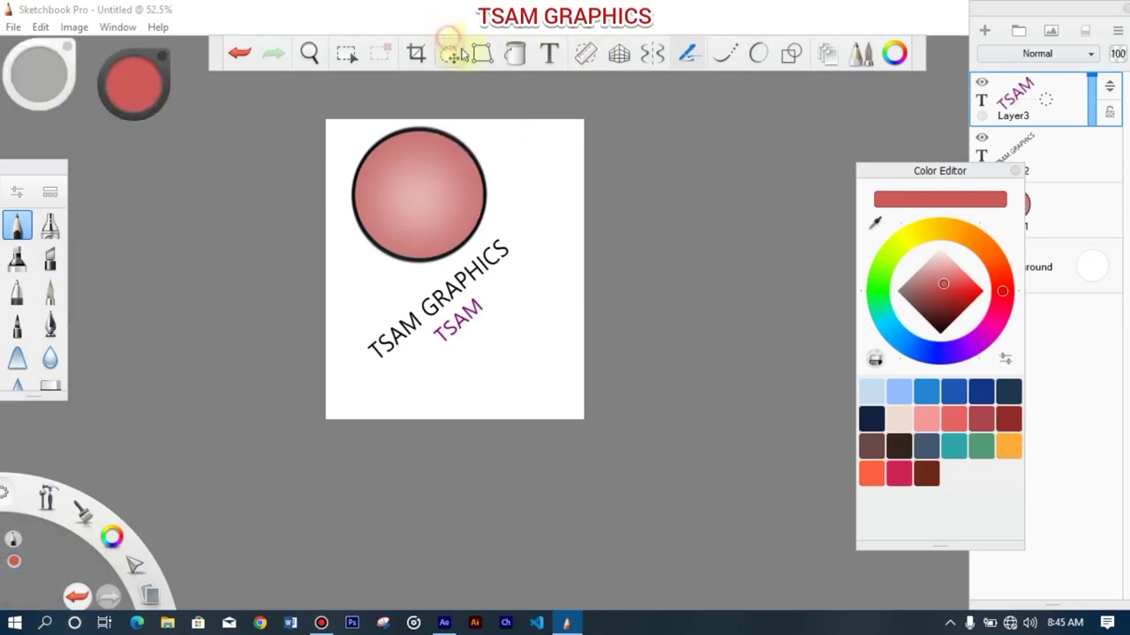
# Step: Examine the lagoon's marking menus for view and drawing tools, brushes and colors, plus its remaining icons
pyautogui.click(36, 497)
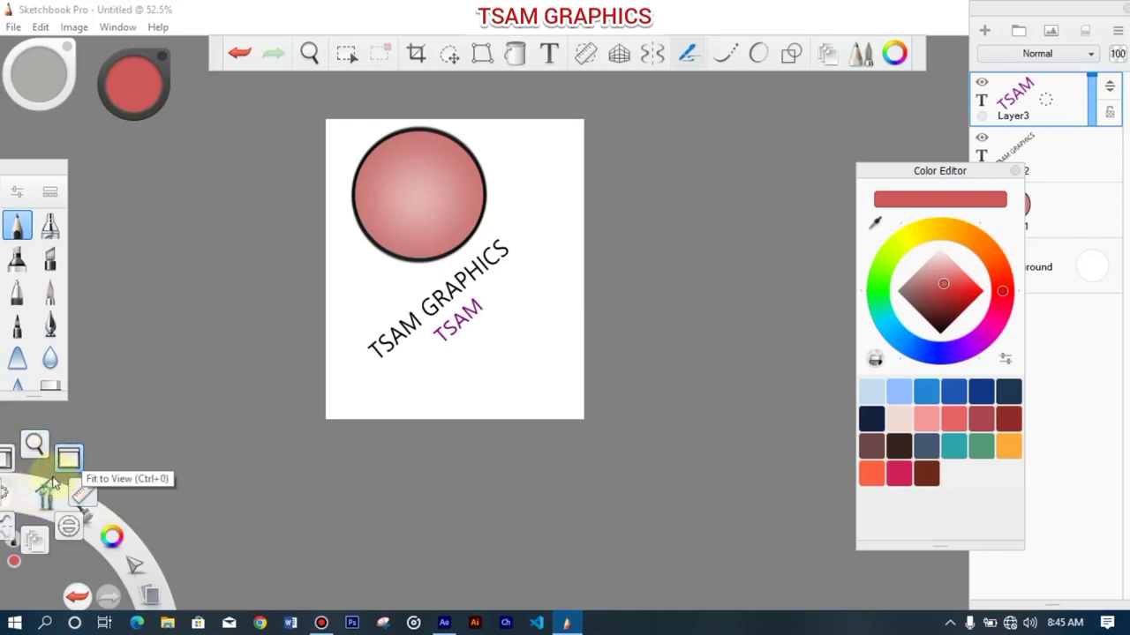
pyautogui.click(41, 477)
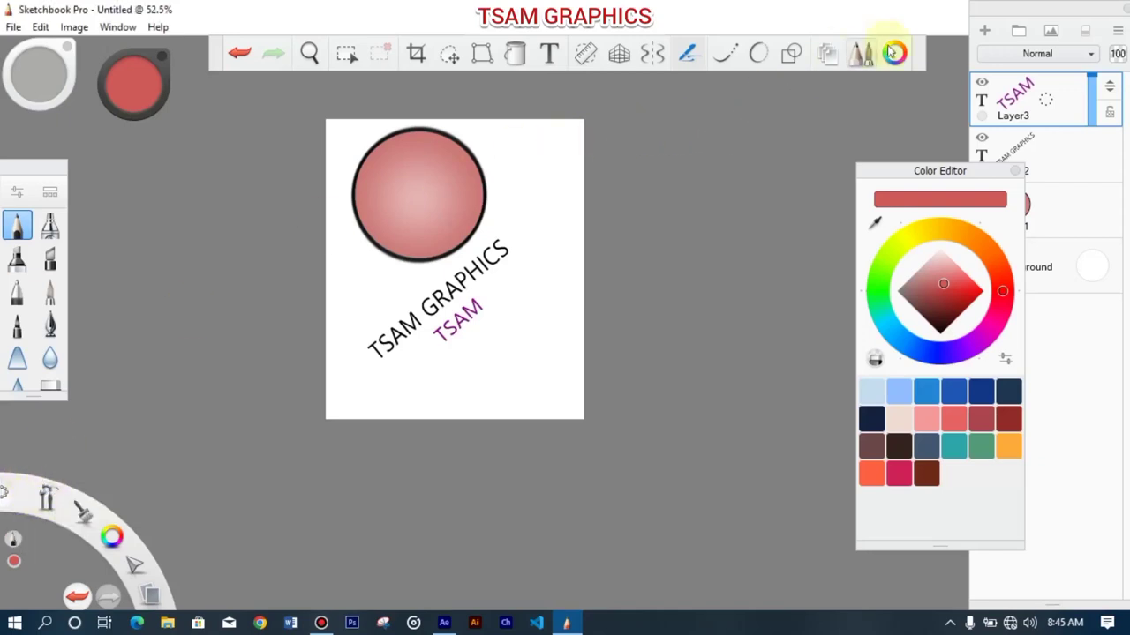
pyautogui.click(49, 500)
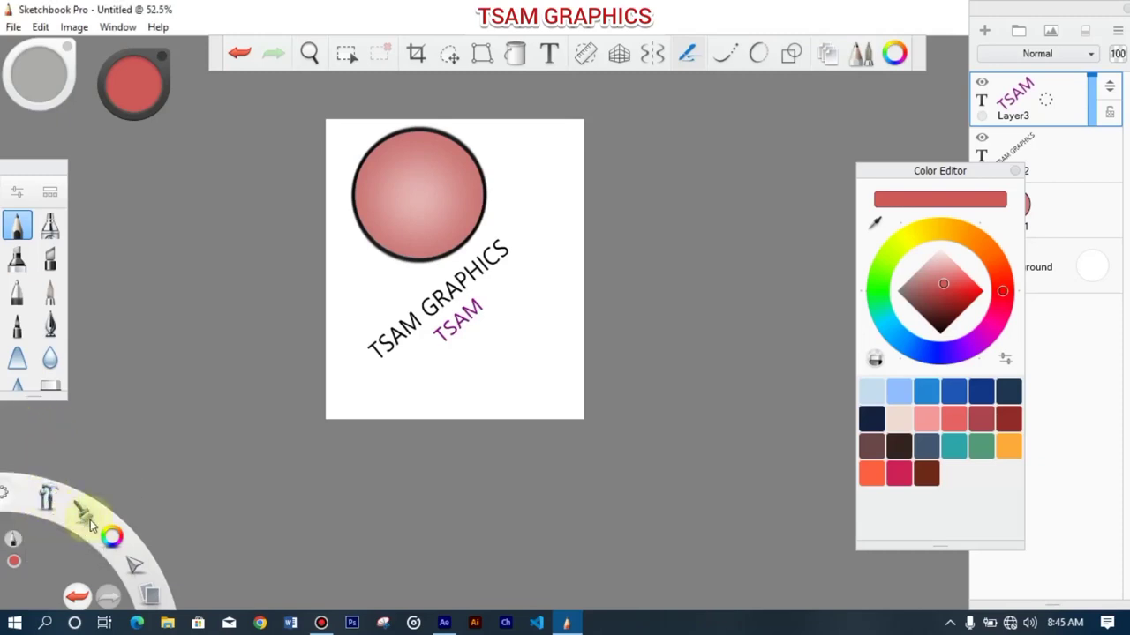
pyautogui.click(90, 521)
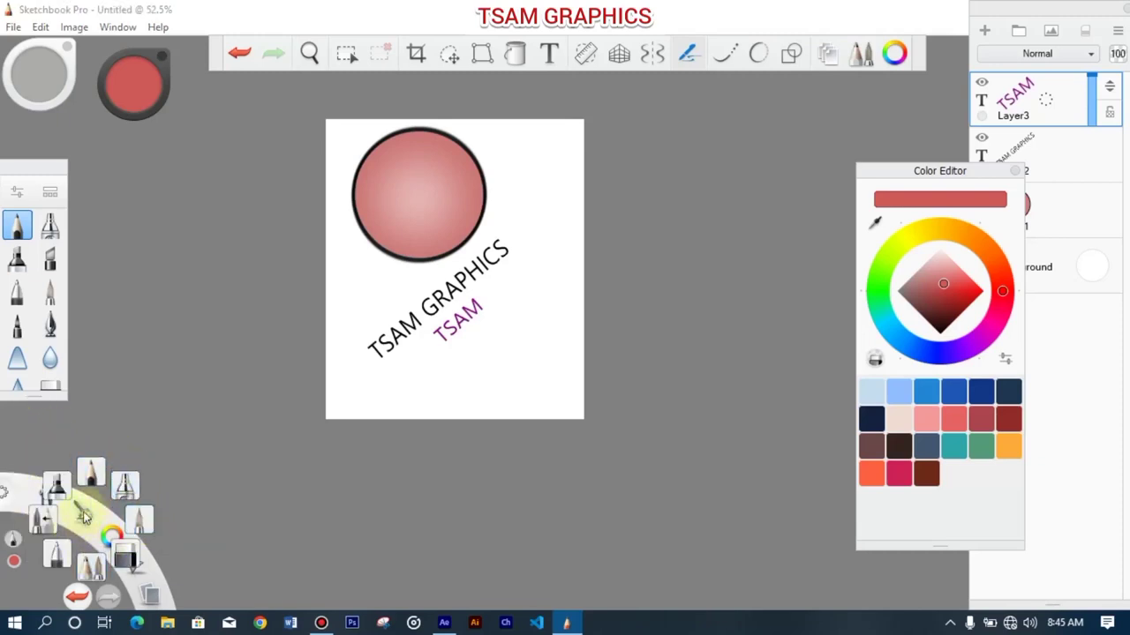
pyautogui.click(78, 517)
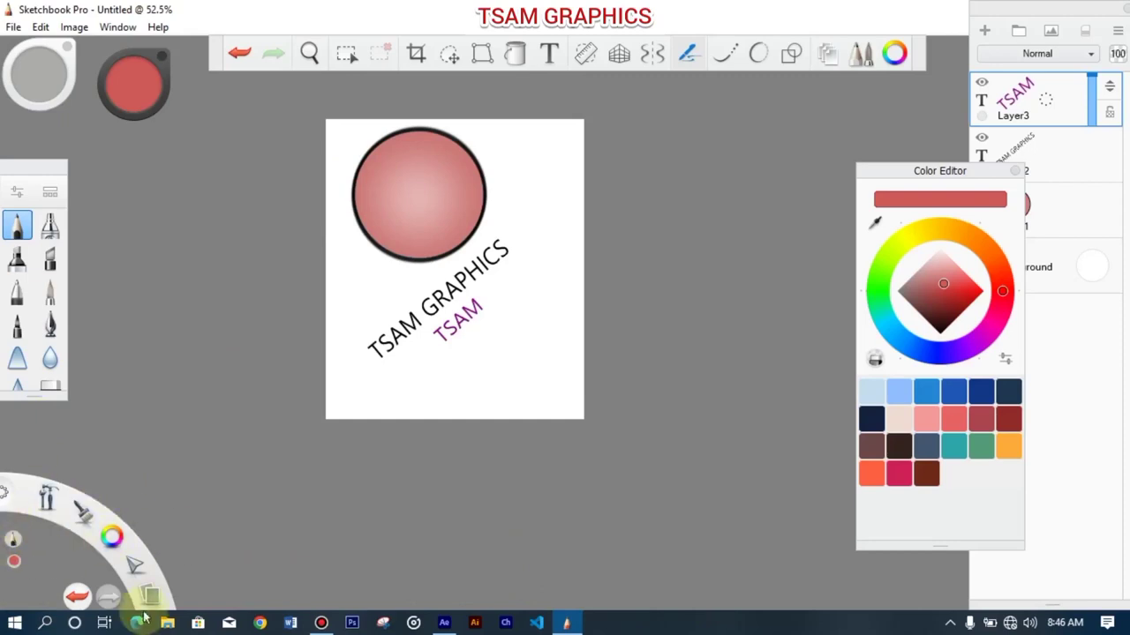
pyautogui.moveTo(120, 536)
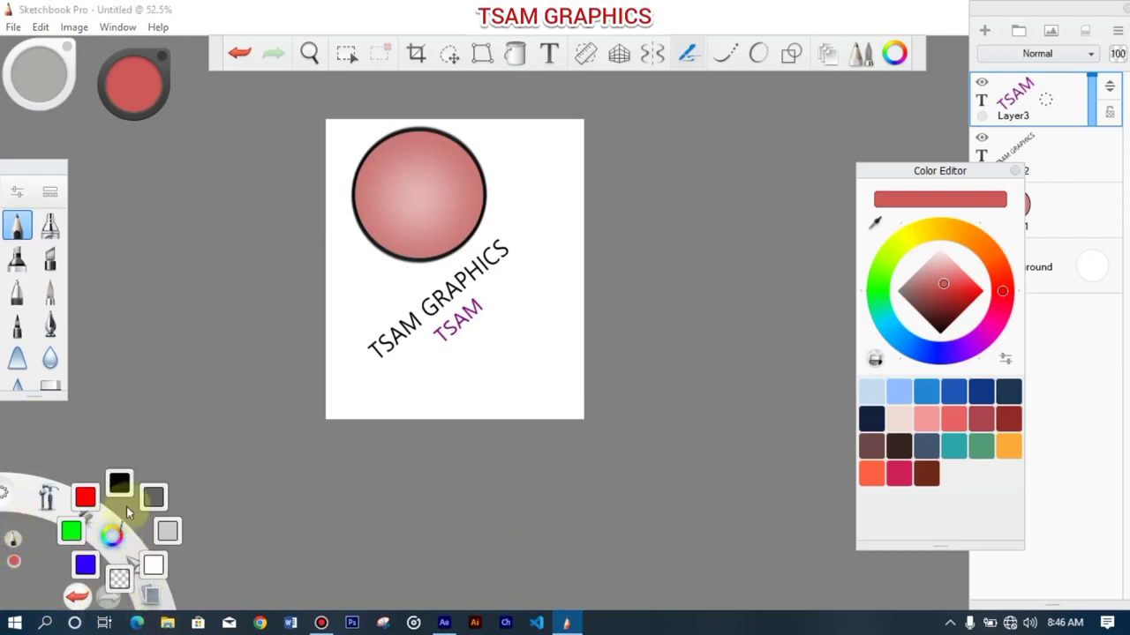
pyautogui.moveTo(132, 567)
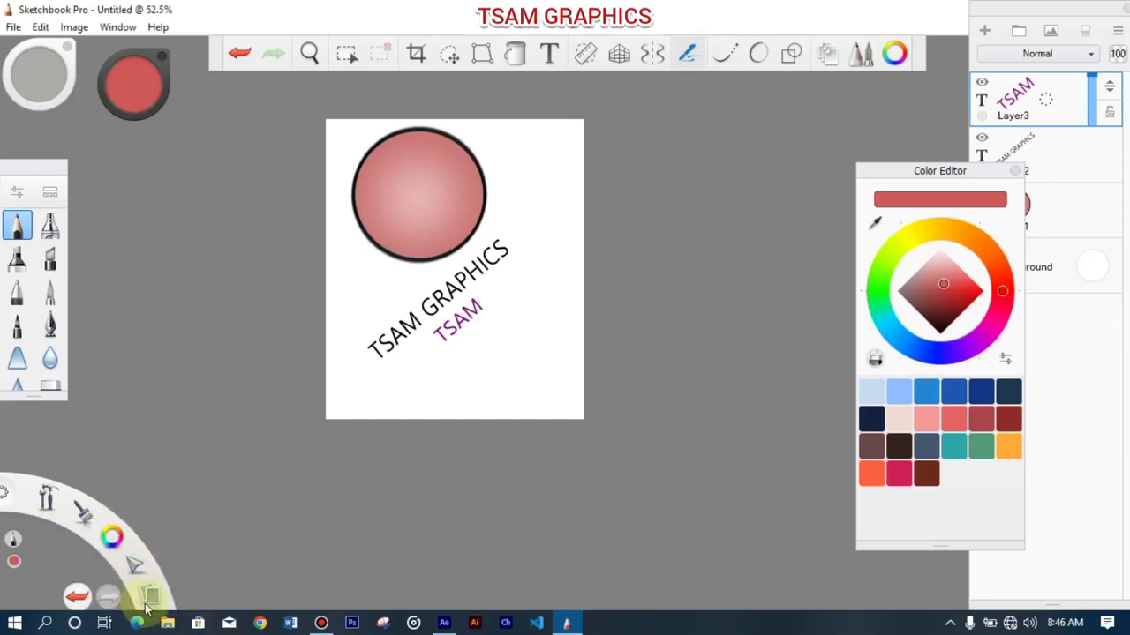
pyautogui.moveTo(150, 600)
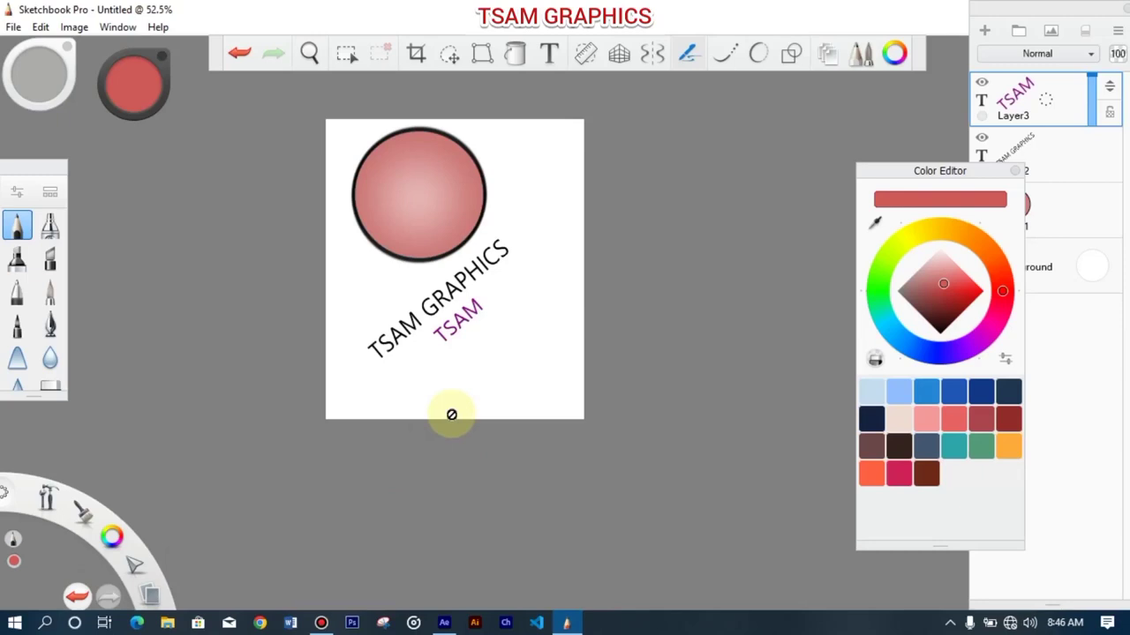
# Step: Look through the file formats offered when saving the drawing, and cancel without saving
pyautogui.hotkey('ctrl', 's')
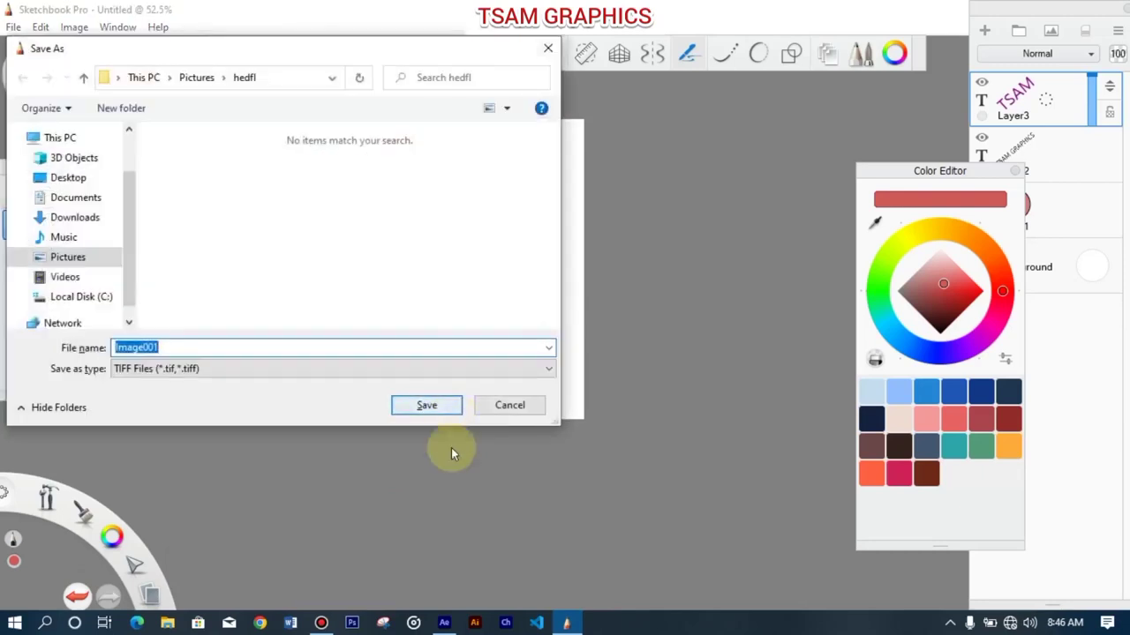
pyautogui.click(555, 50)
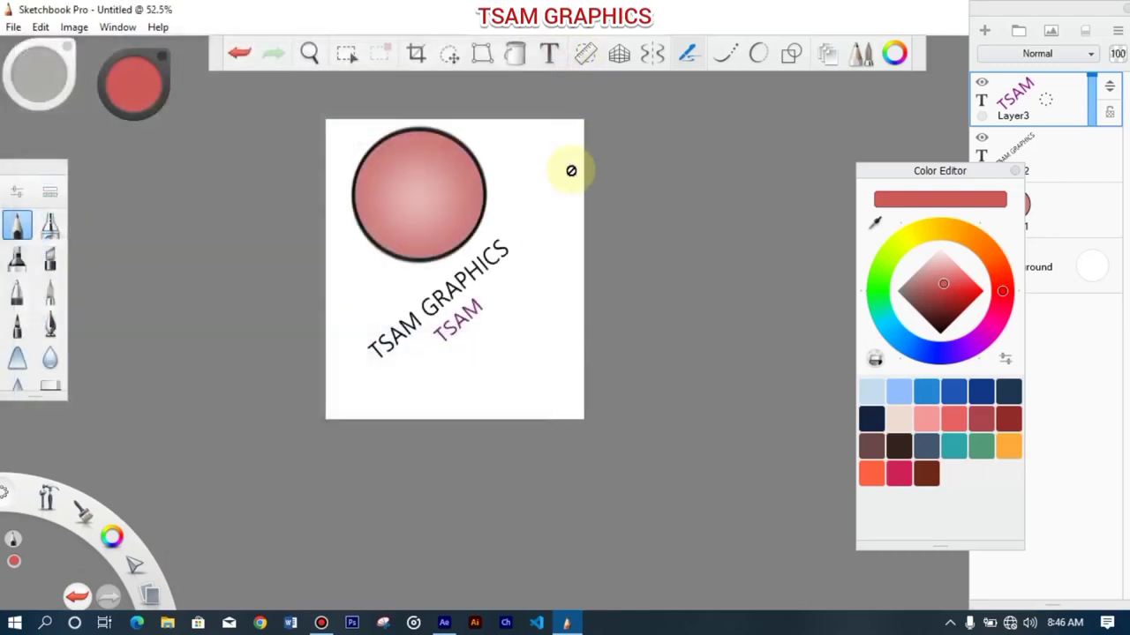
pyautogui.hotkey('ctrl', 's')
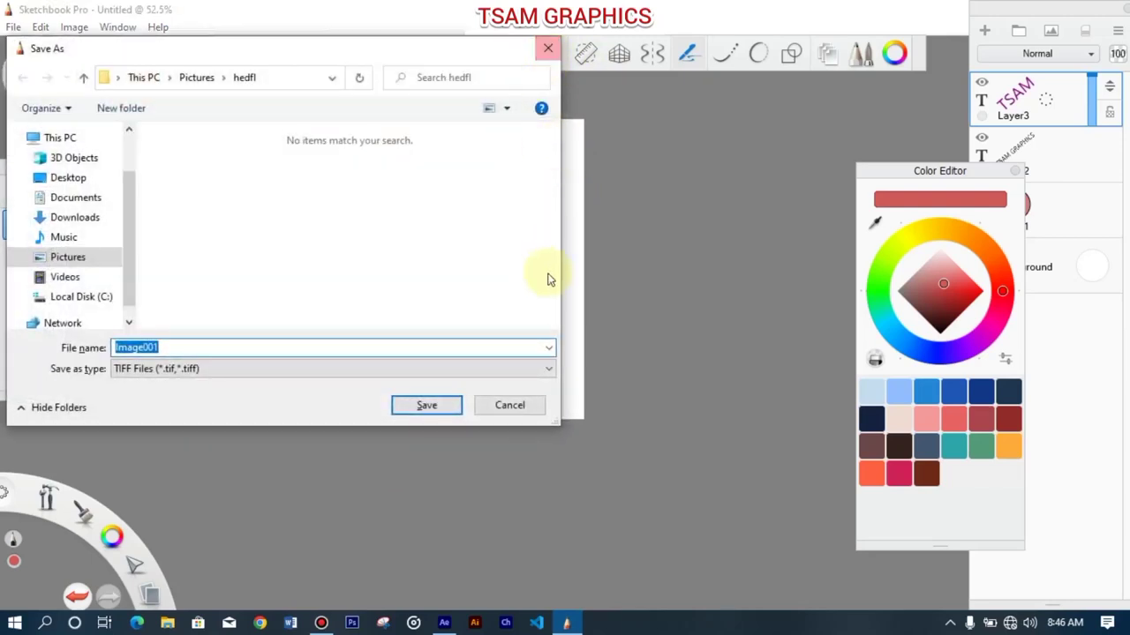
pyautogui.click(548, 369)
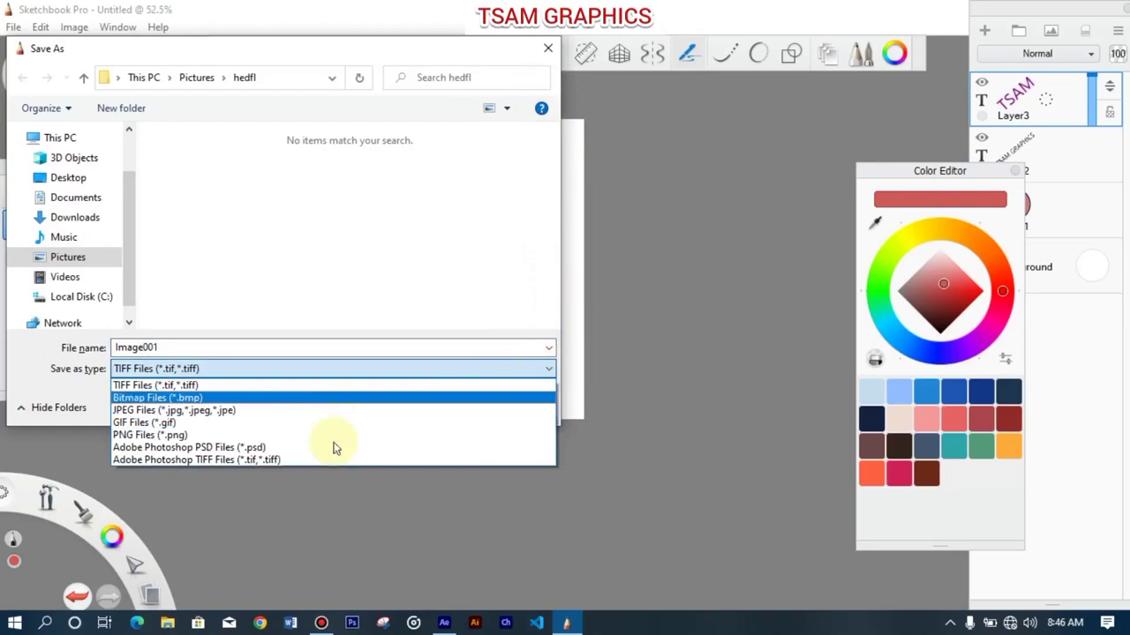
pyautogui.click(545, 49)
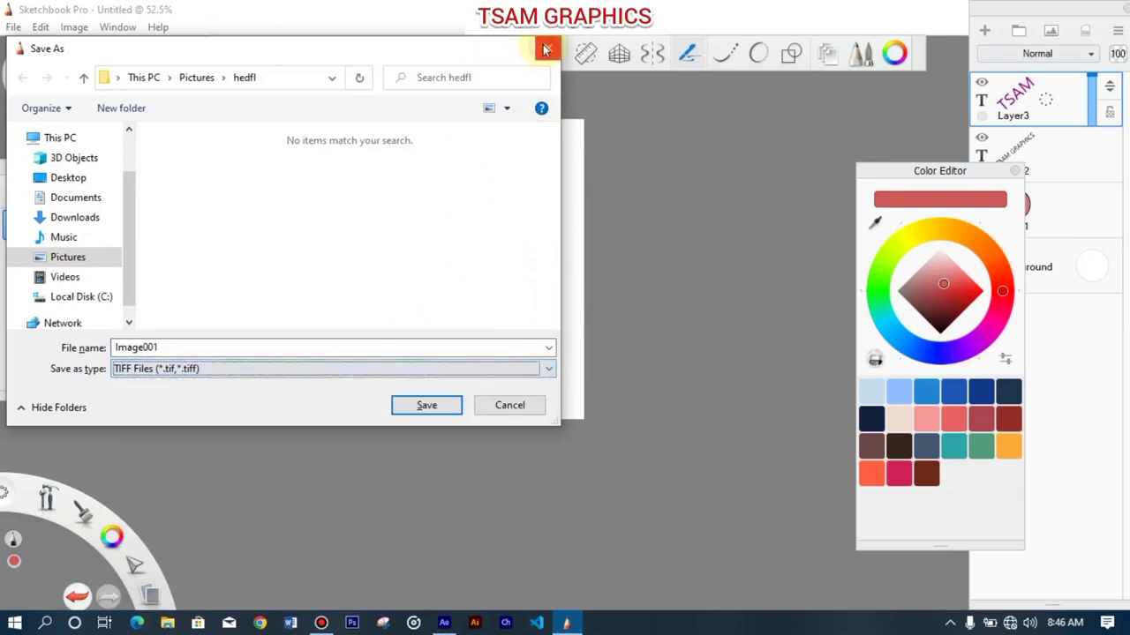
pyautogui.click(544, 48)
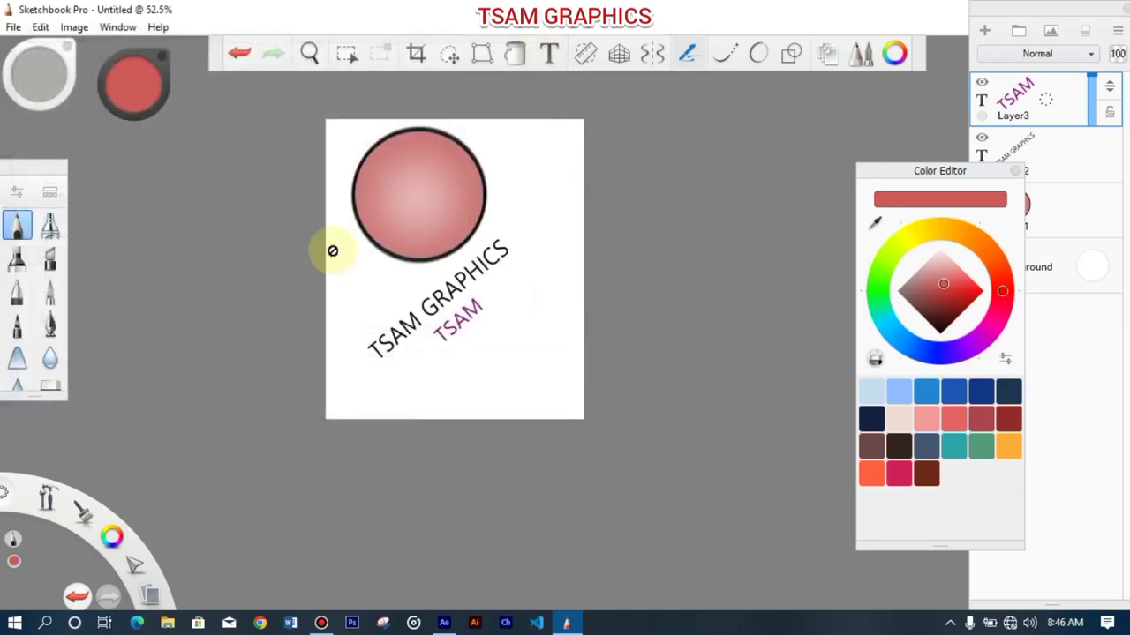